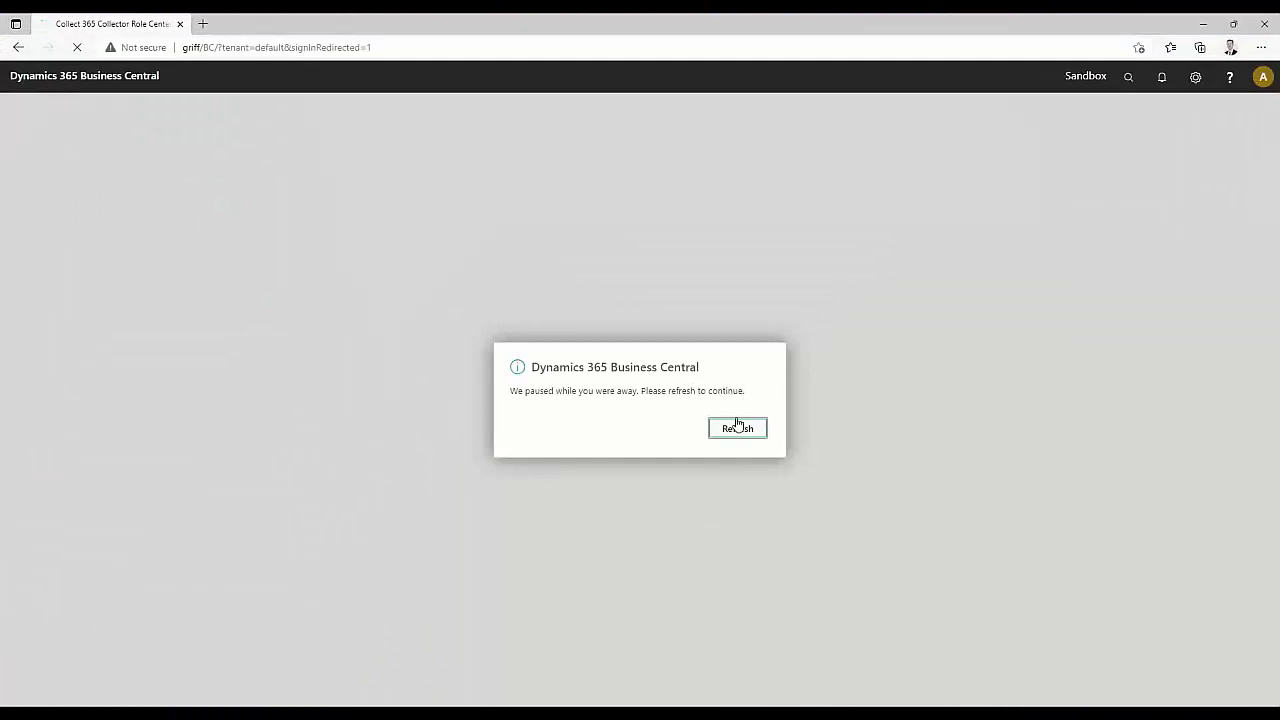
Refresh the paused session and sign back in with the saved administrator login
{"action": "left_click", "coordinate": [736, 427]}
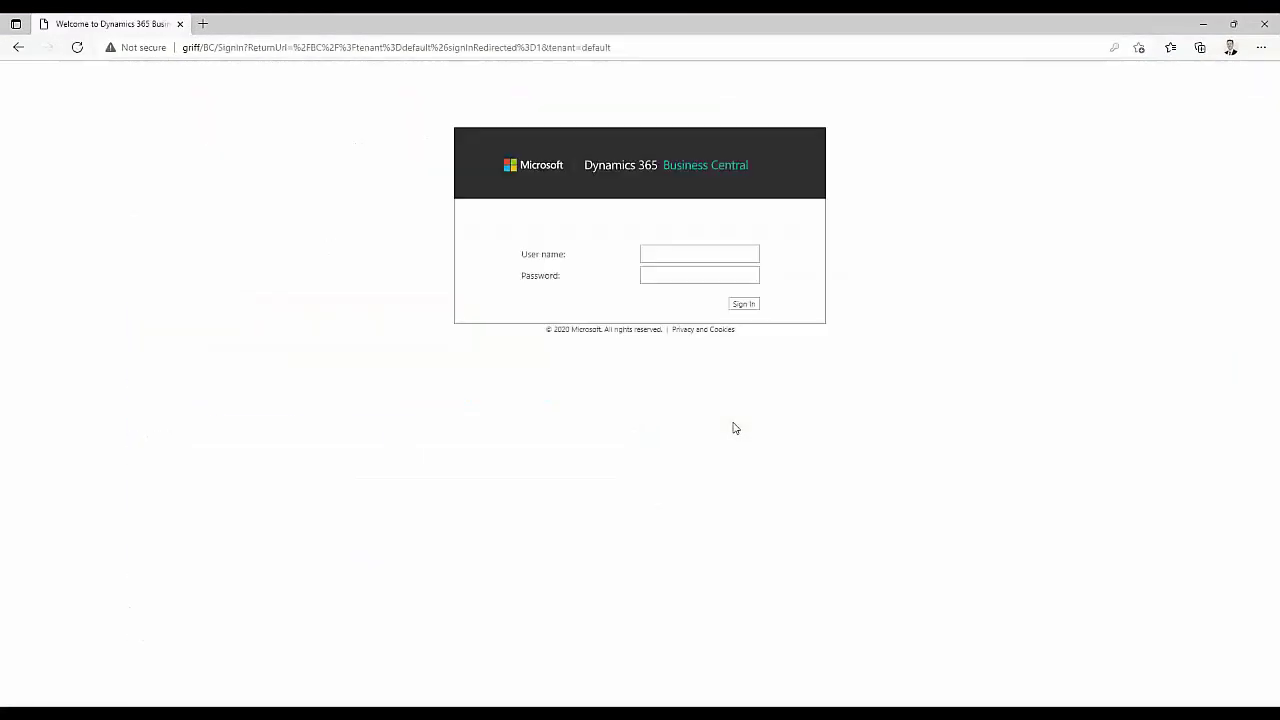
{"action": "left_click", "coordinate": [700, 254]}
{"action": "left_click", "coordinate": [711, 297]}
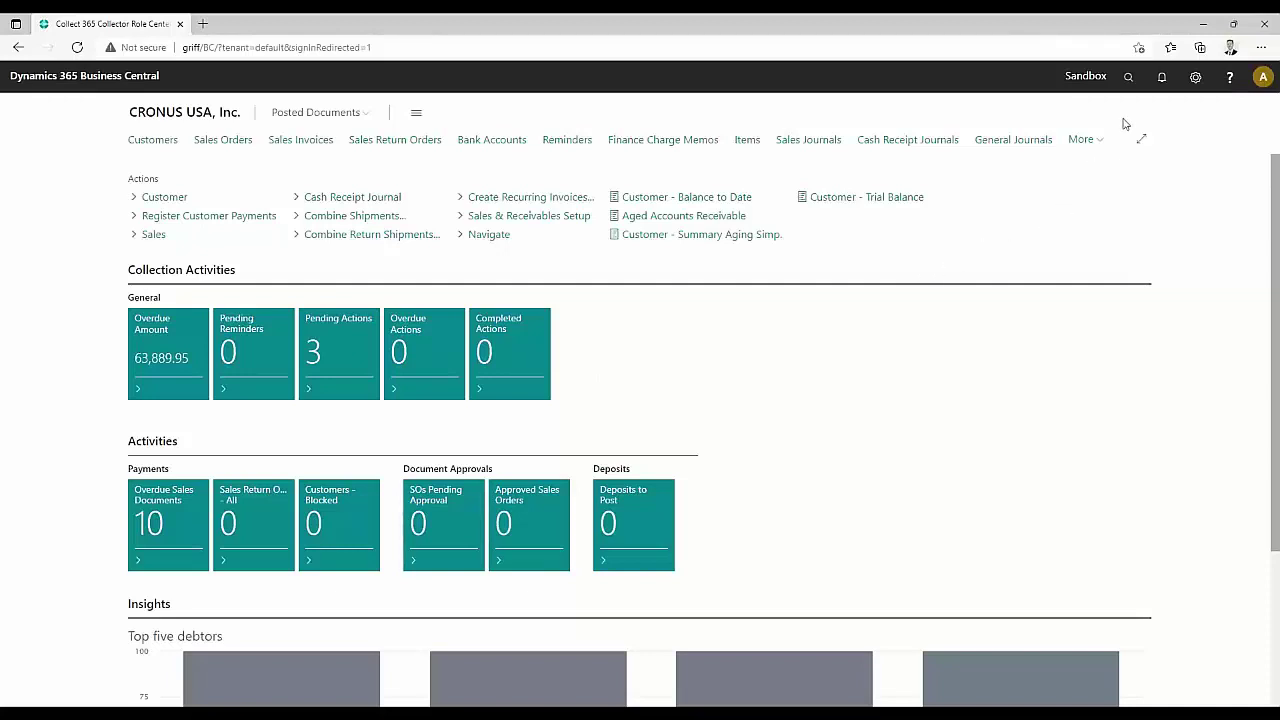
{"action": "left_click", "coordinate": [1128, 77]}
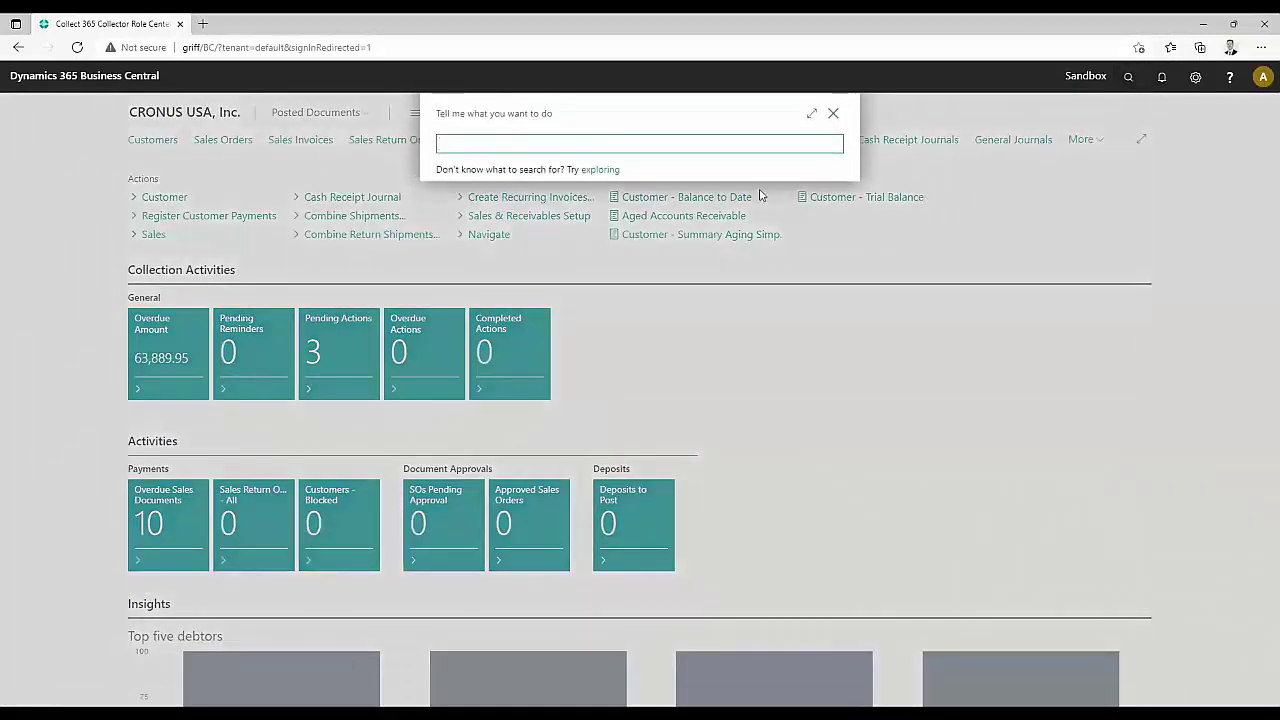
{"action": "type", "text": "Collect"}
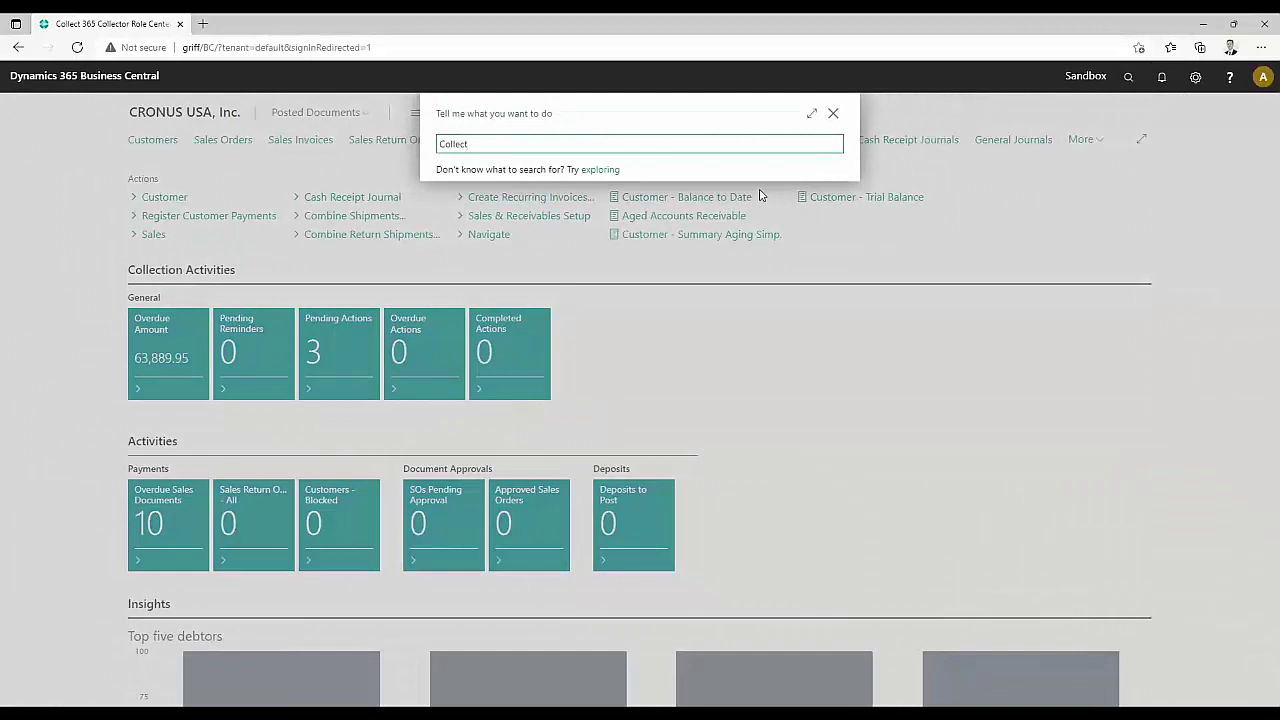
{"action": "type", "text": " 365"}
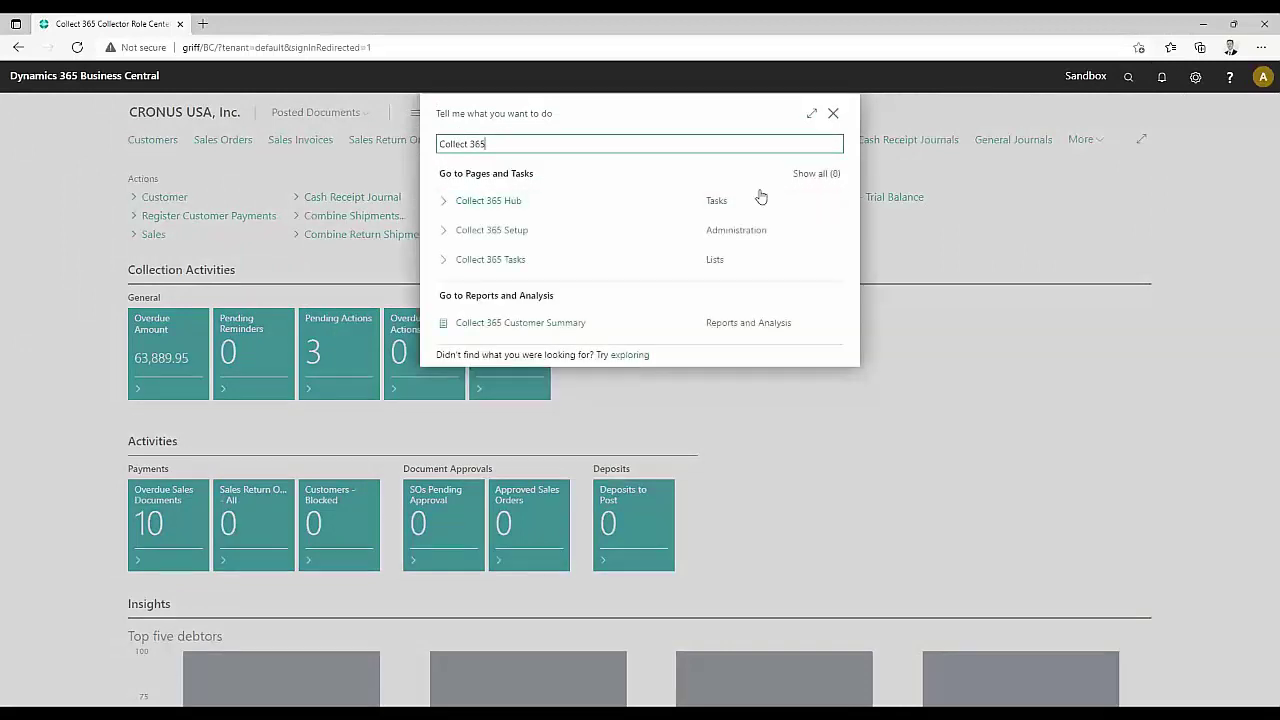
{"action": "left_click", "coordinate": [814, 173]}
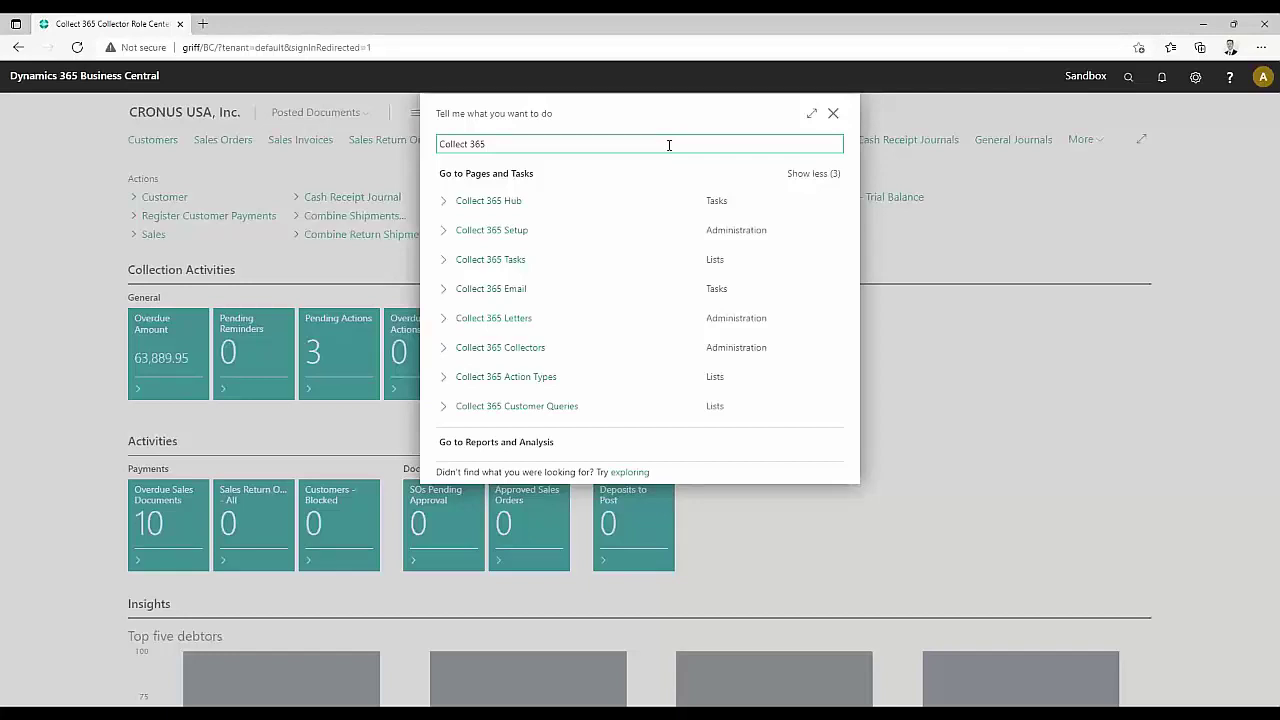
{"action": "left_click", "coordinate": [566, 355]}
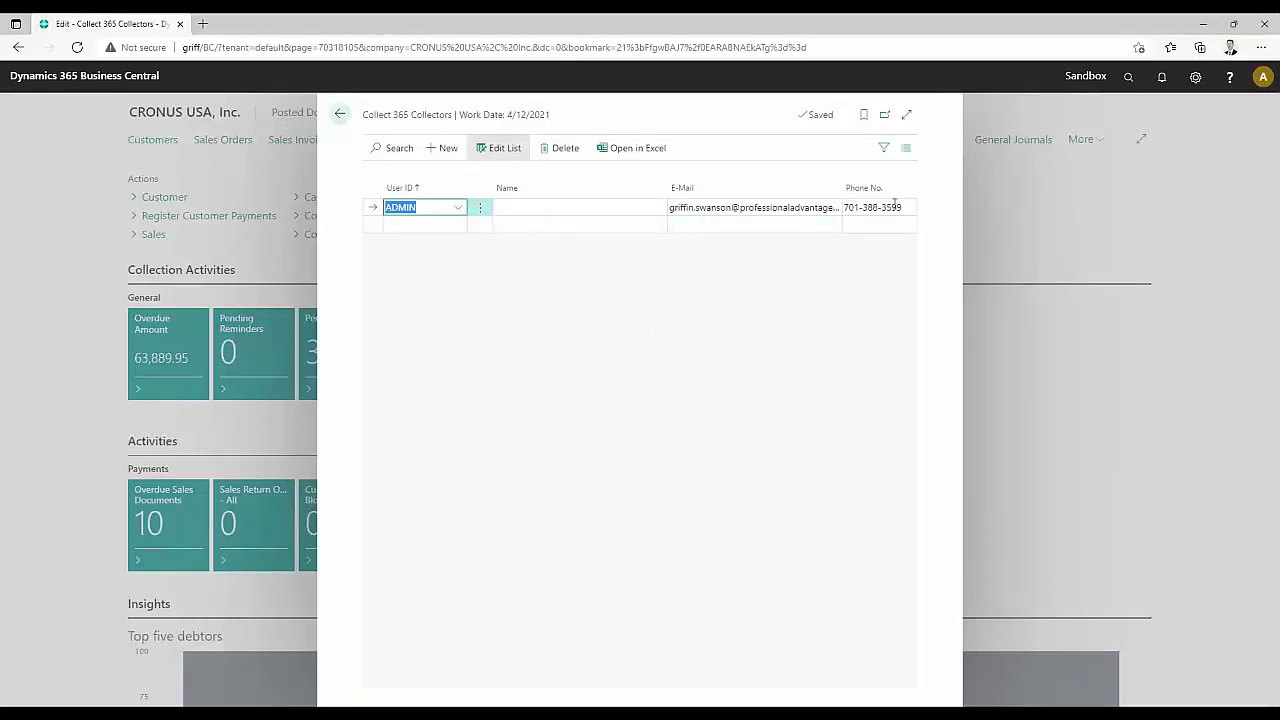
Find customer 10000 Adatum Corporation through a 'customer' search and check its Collector is ADMIN
{"action": "left_click", "coordinate": [340, 114]}
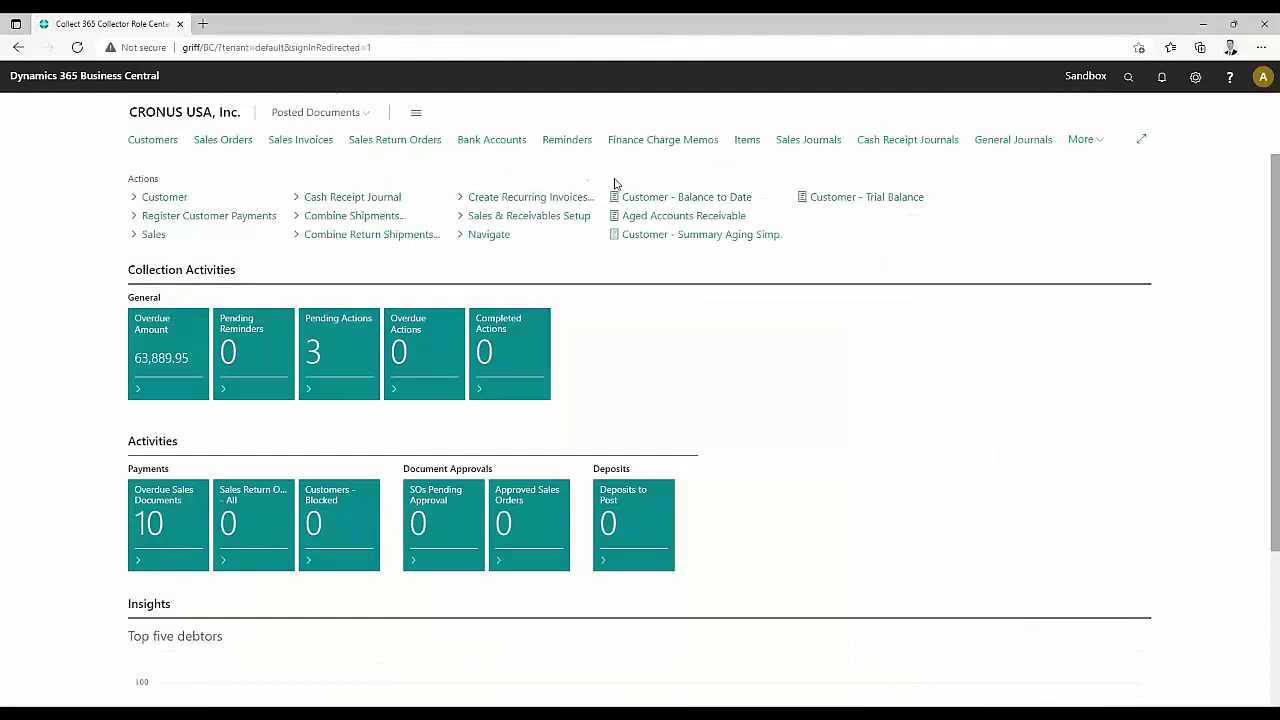
{"action": "left_click", "coordinate": [1128, 77]}
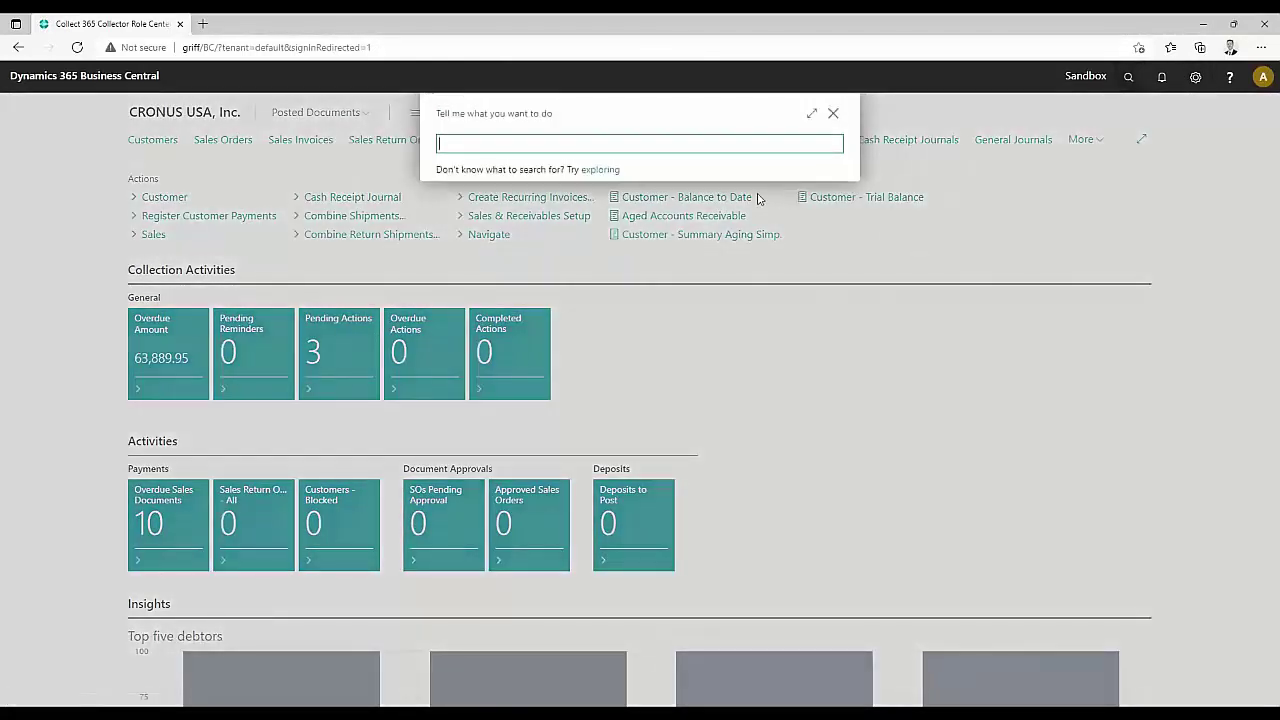
{"action": "type", "text": "customer"}
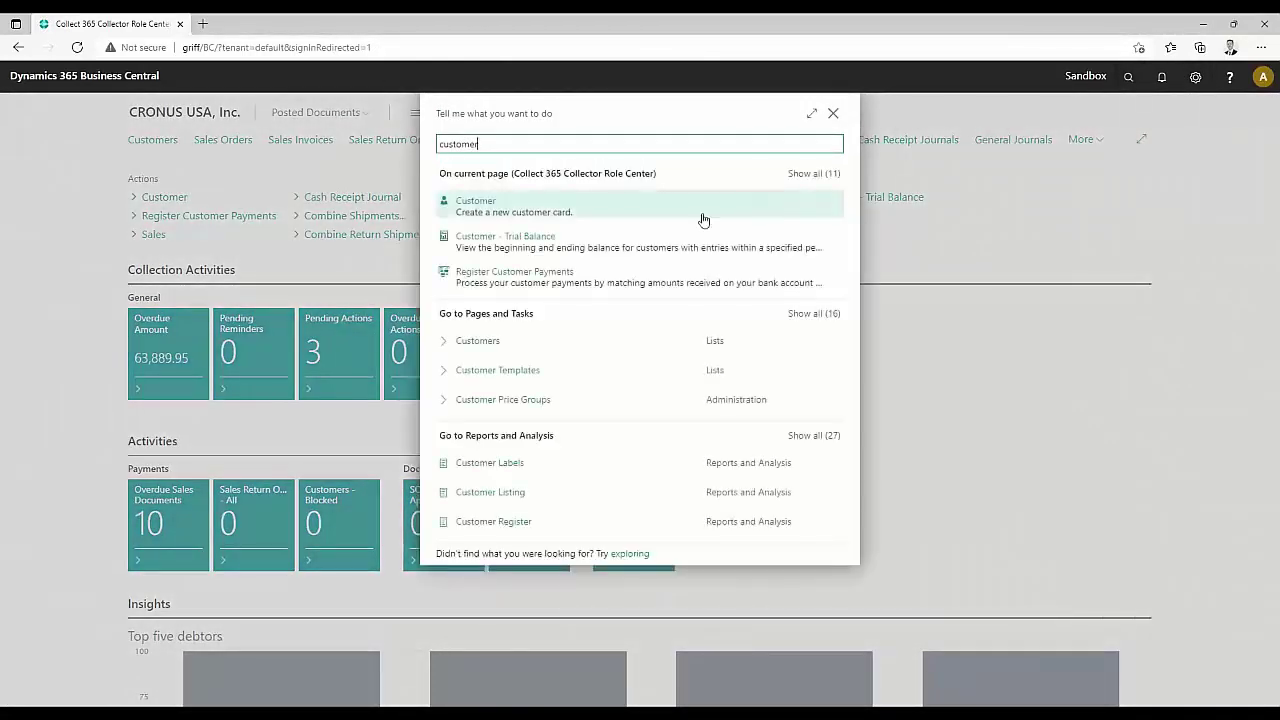
{"action": "left_click", "coordinate": [580, 343]}
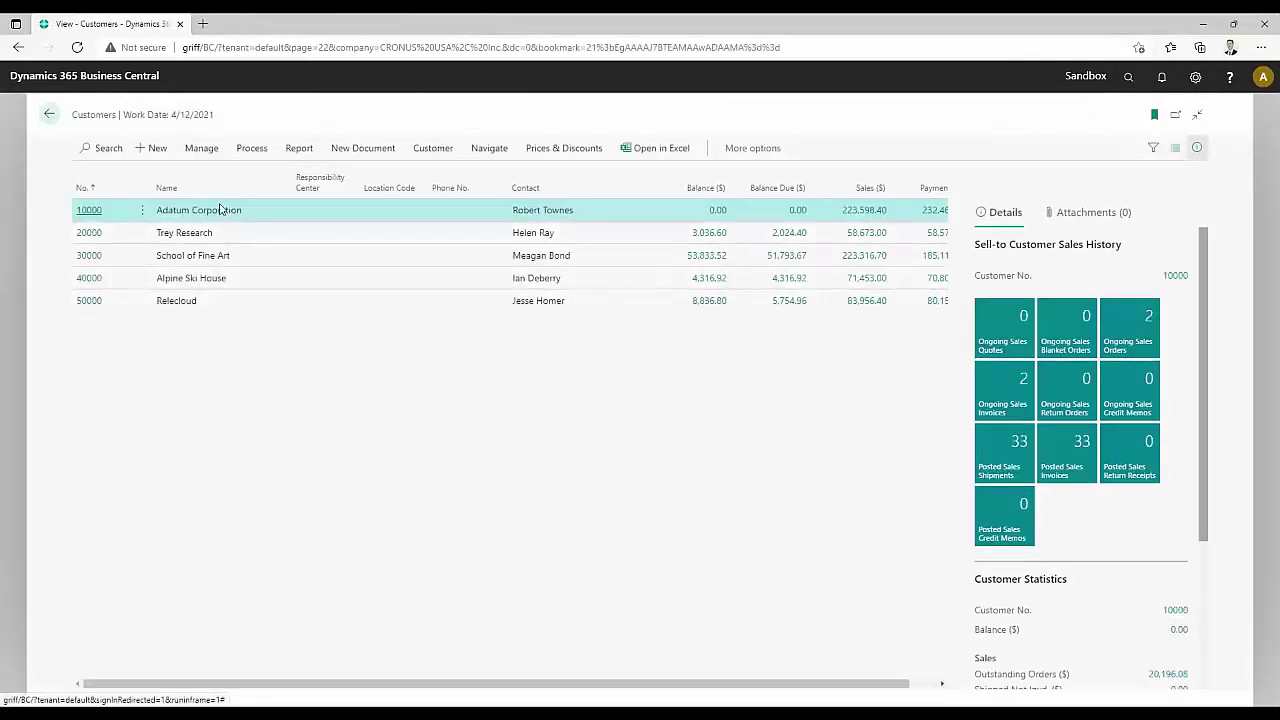
{"action": "left_click", "coordinate": [88, 213]}
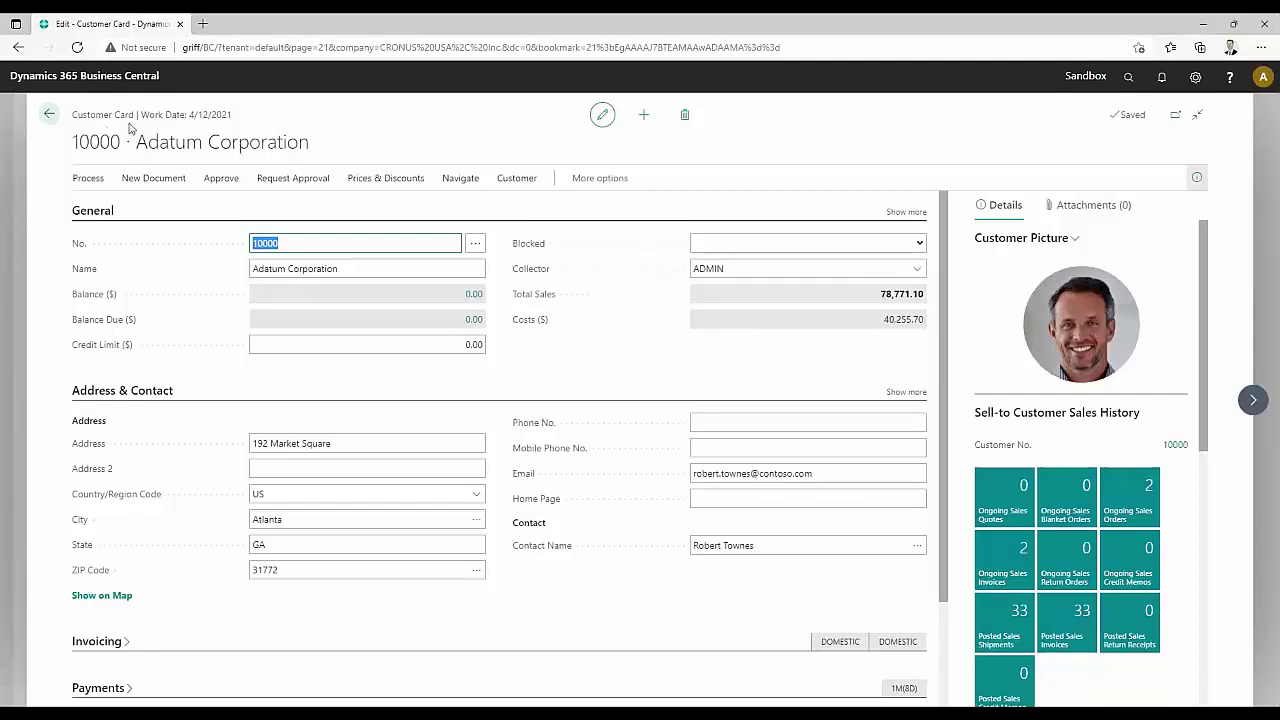
{"action": "left_click", "coordinate": [916, 269]}
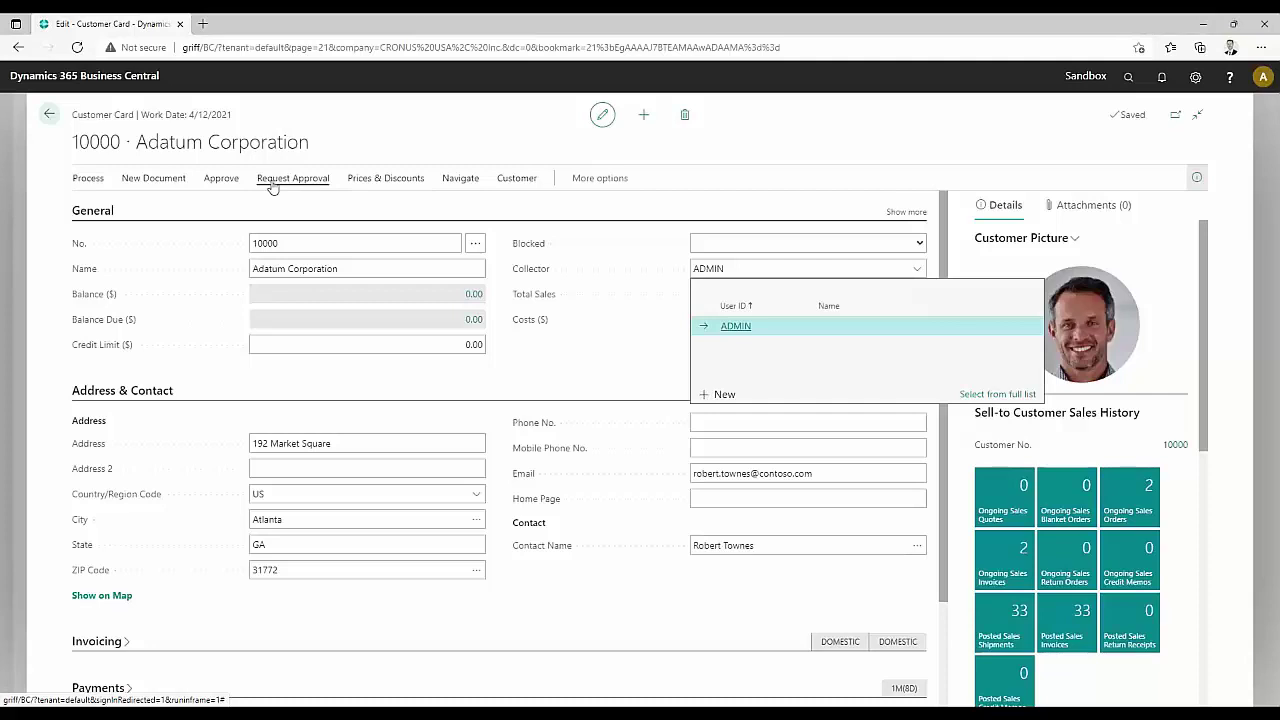
Review the Collect 365 Setup ageing buckets (1-30 to 91+) and return to the Role Center
{"action": "left_click", "coordinate": [50, 118]}
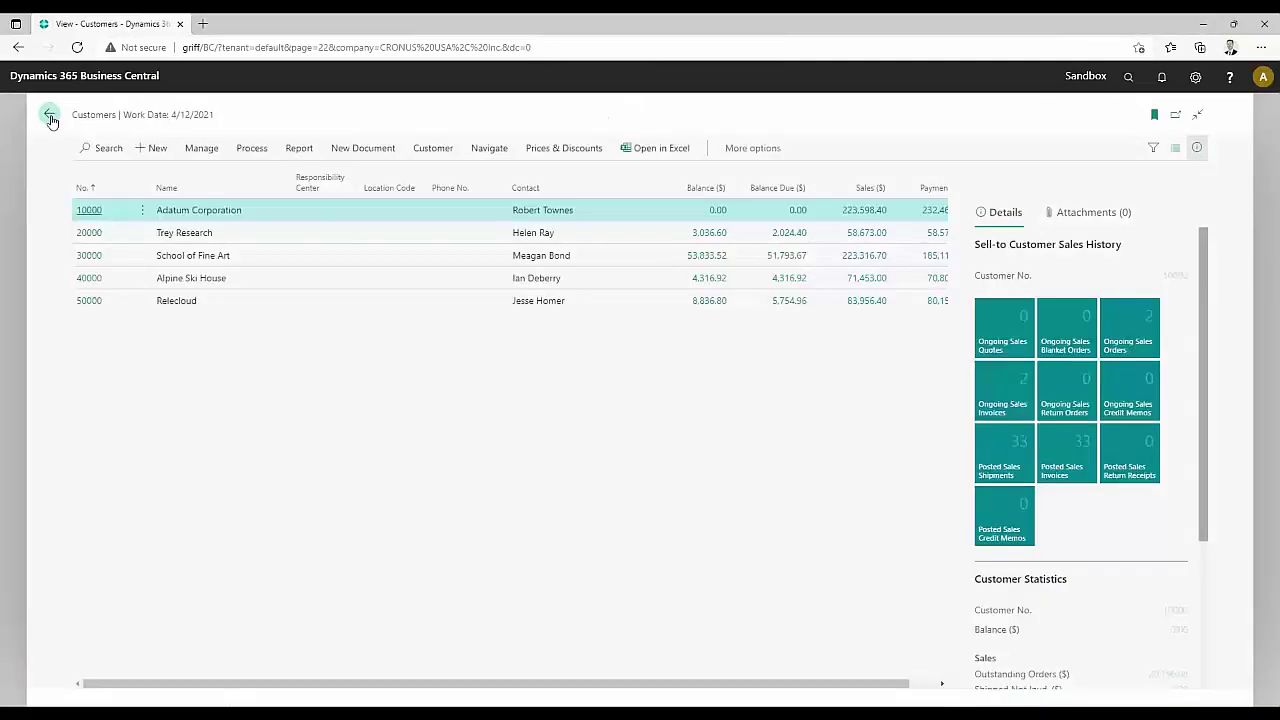
{"action": "left_click", "coordinate": [47, 115]}
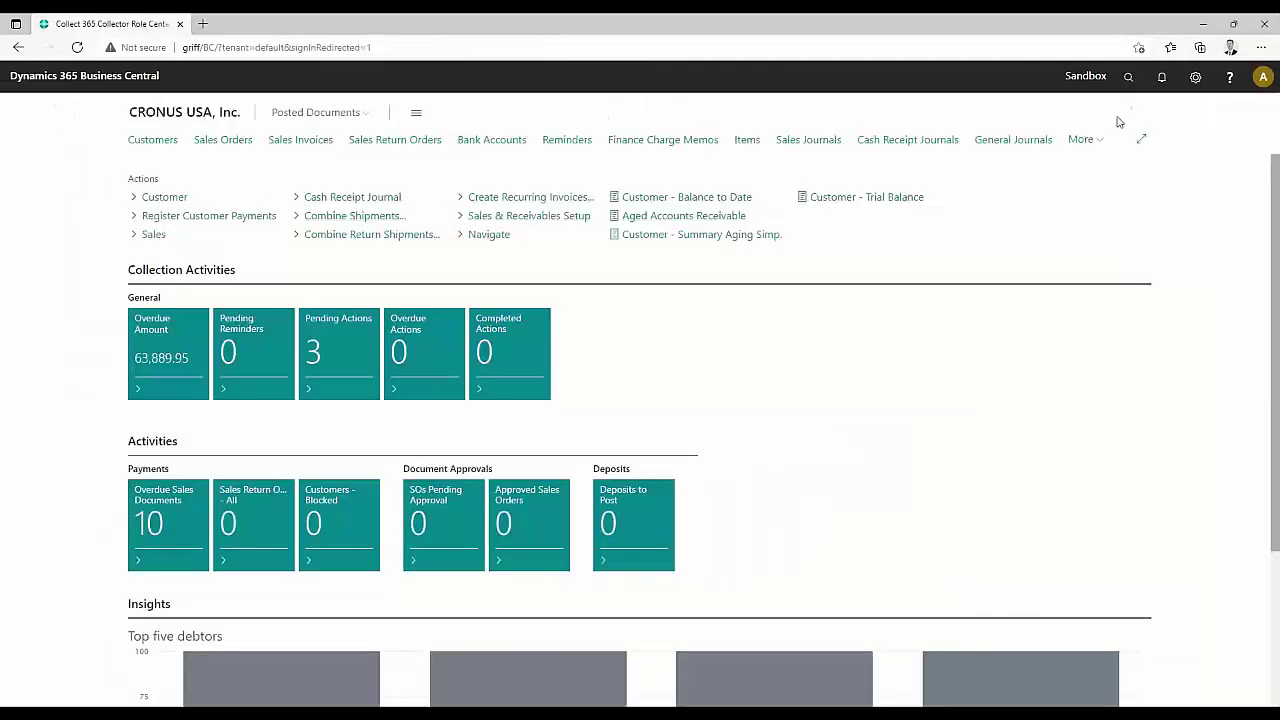
{"action": "left_click", "coordinate": [1128, 77]}
{"action": "type", "text": "collect 365"}
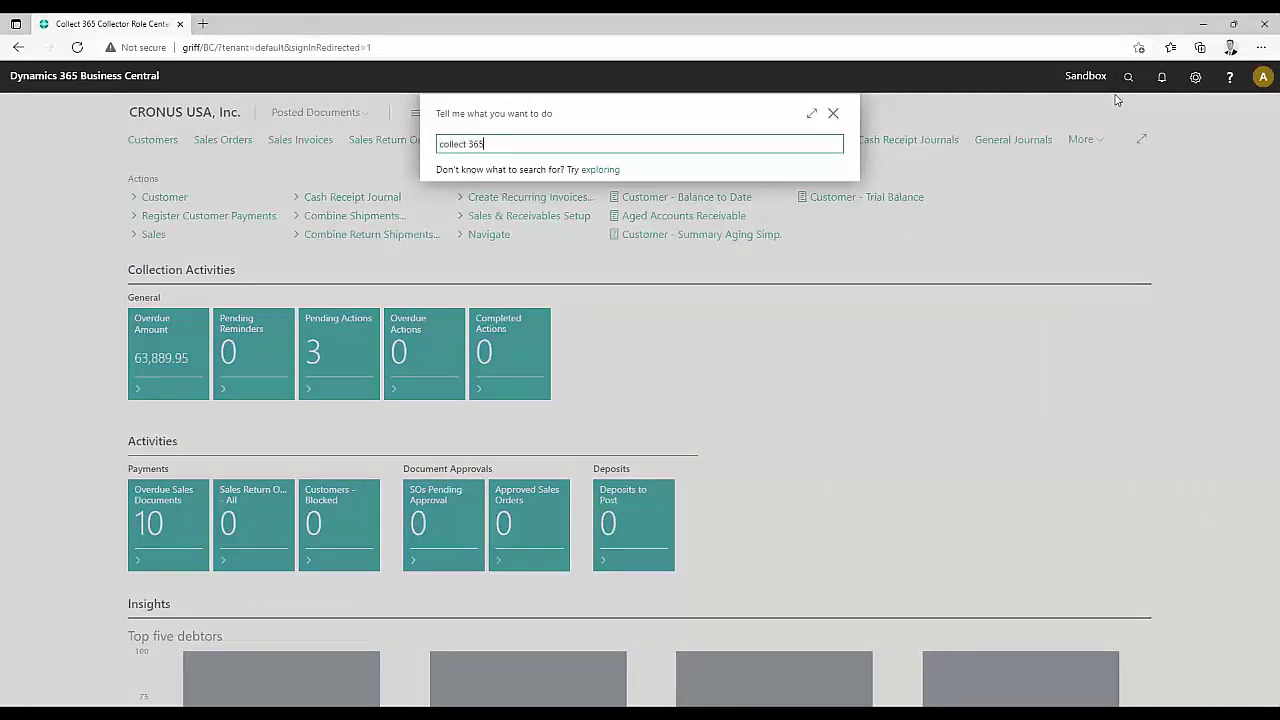
{"action": "left_click", "coordinate": [517, 229]}
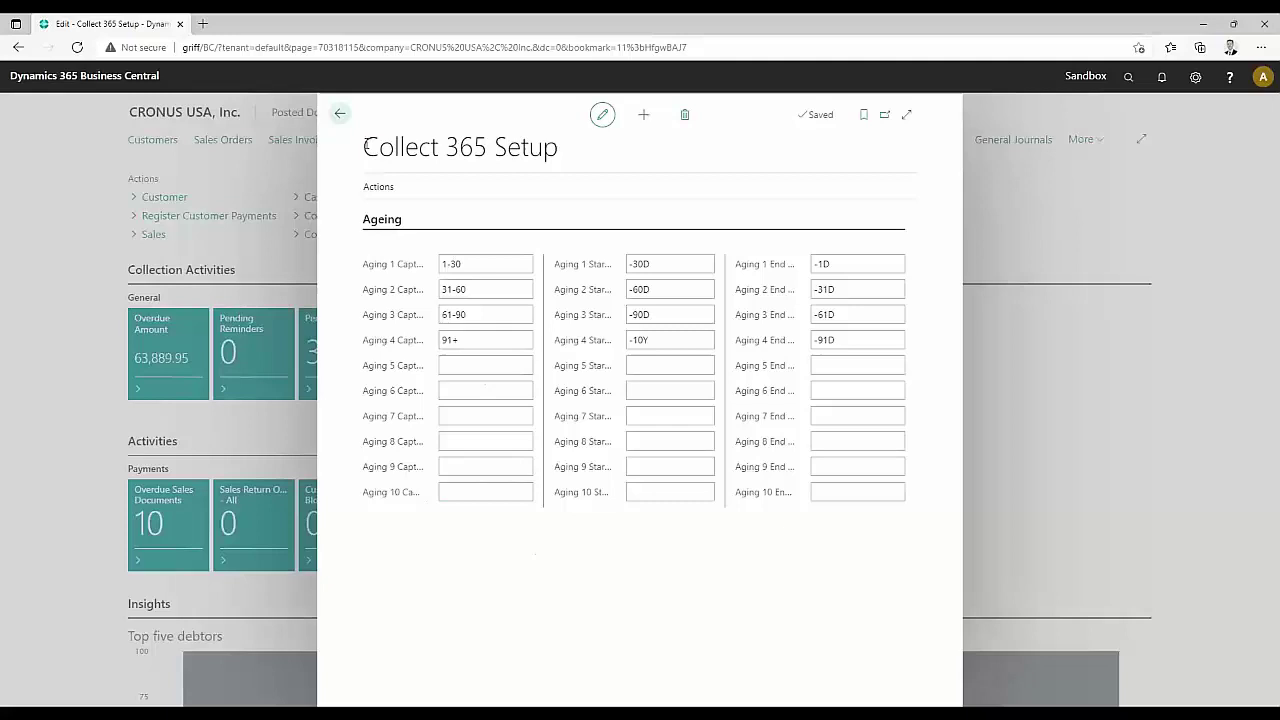
{"action": "left_click", "coordinate": [337, 117]}
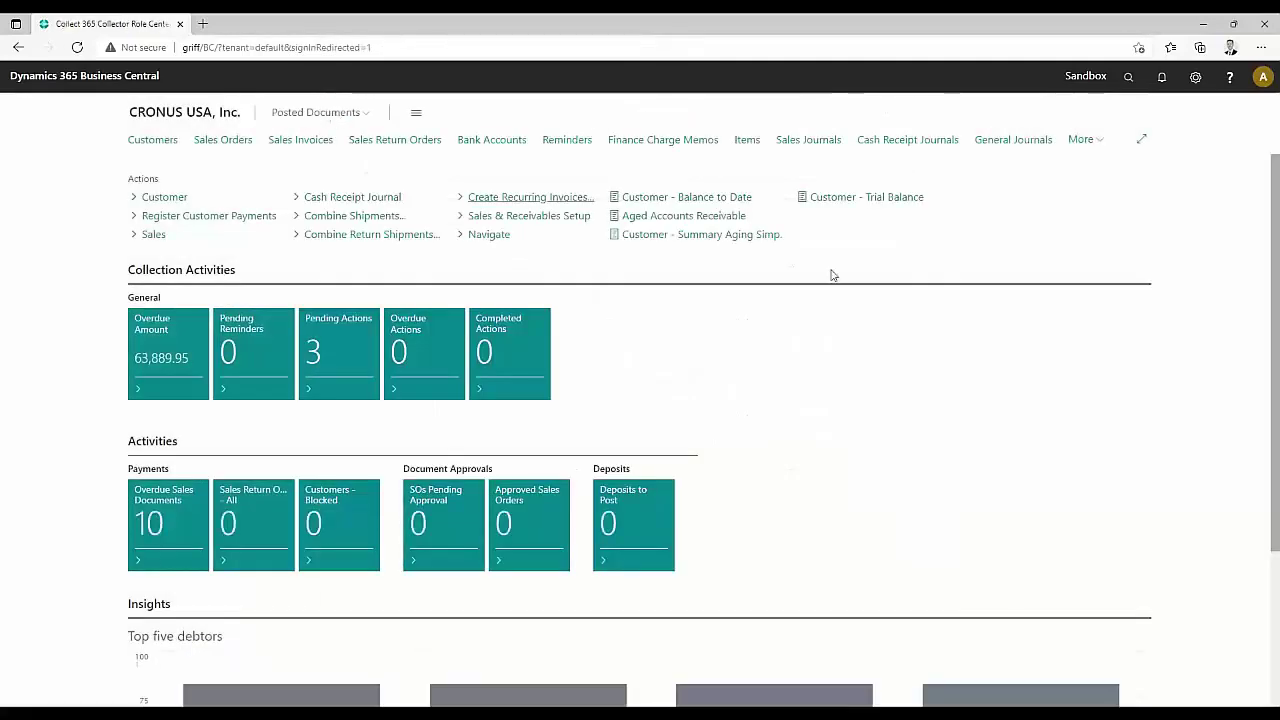
Open the Collect 365 Hub on Adatum Corporation and look over its contacts, tasks and aging
{"action": "left_click", "coordinate": [1127, 78]}
{"action": "type", "text": "co"}
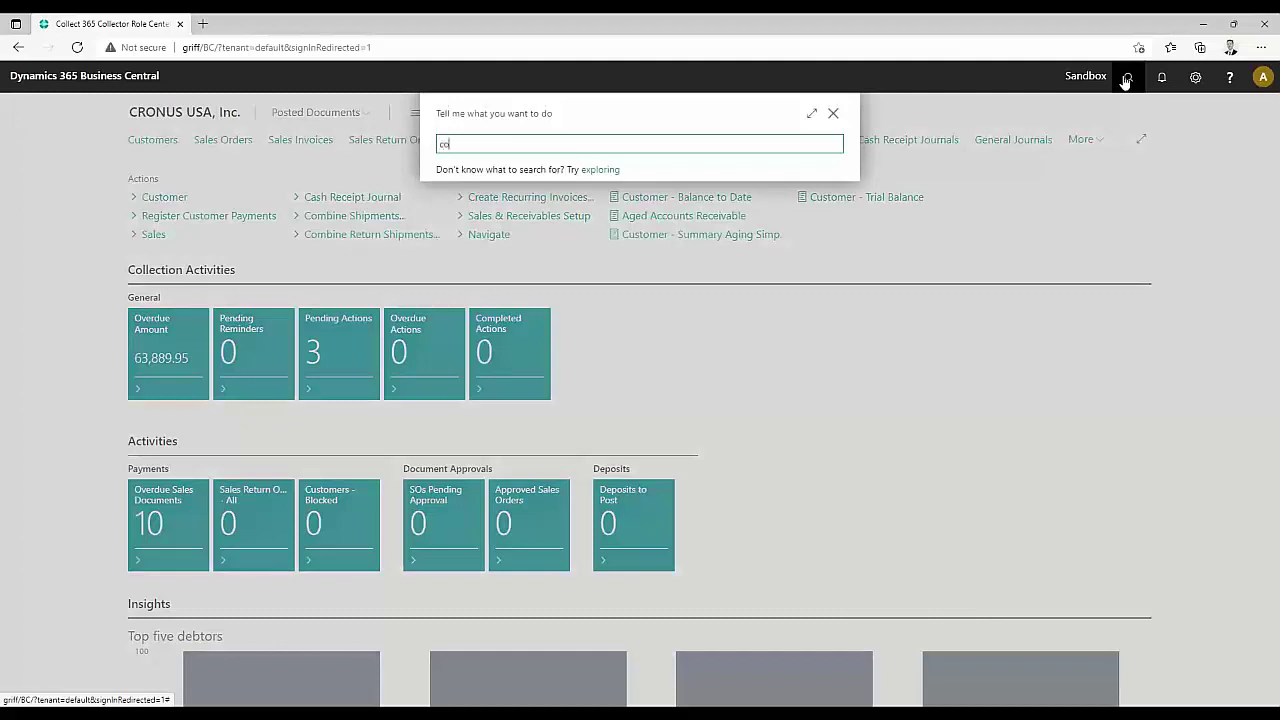
{"action": "type", "text": "llect 365"}
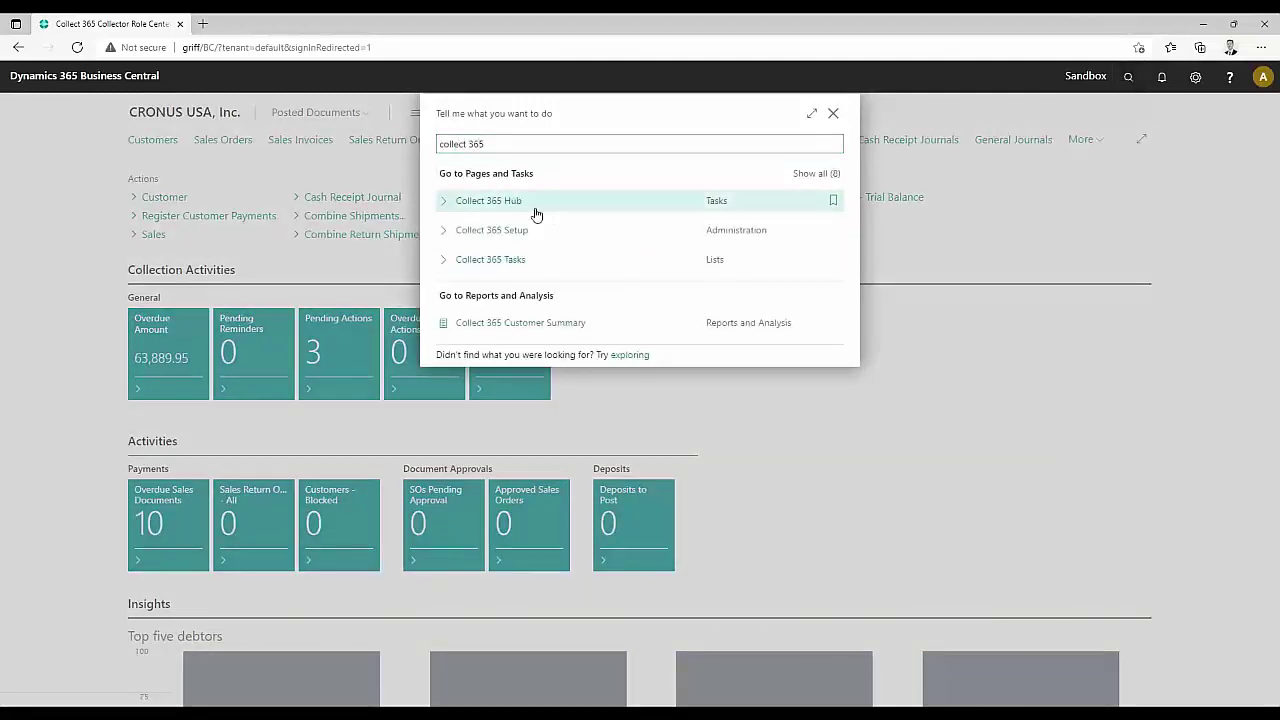
{"action": "left_click", "coordinate": [536, 206]}
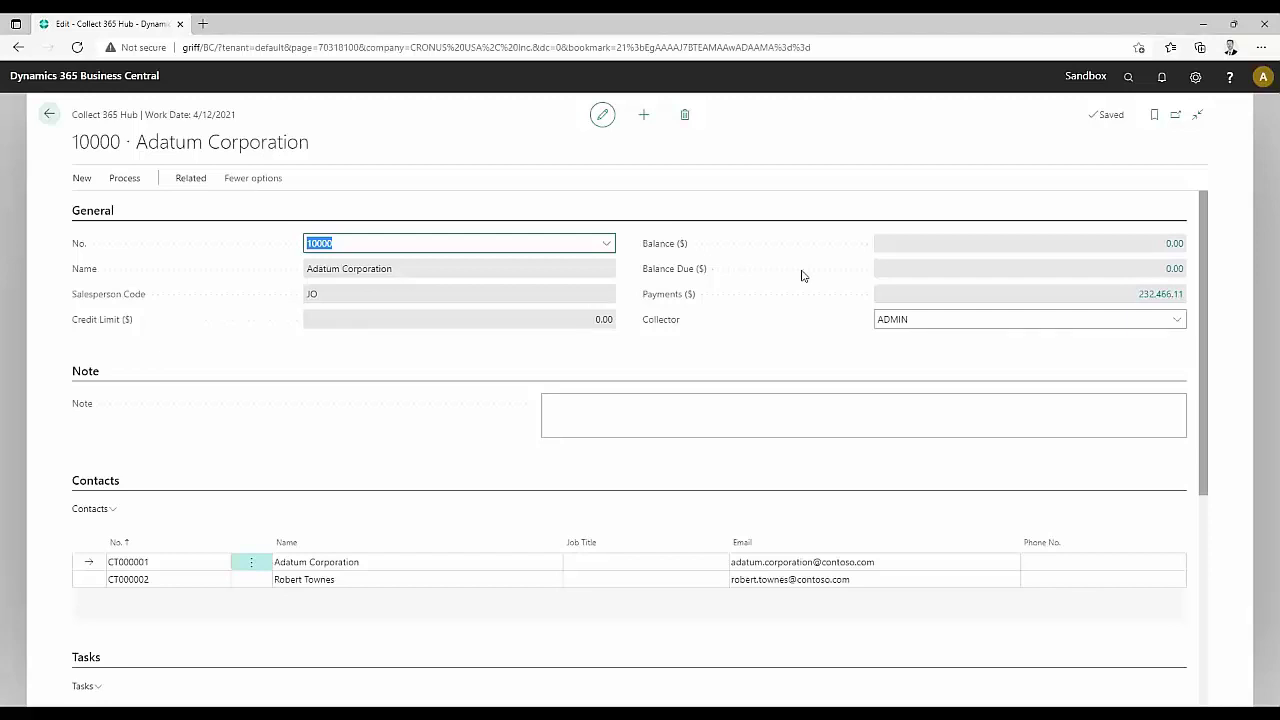
{"action": "scroll", "coordinate": [626, 312], "scroll_direction": "down", "scroll_amount": 3}
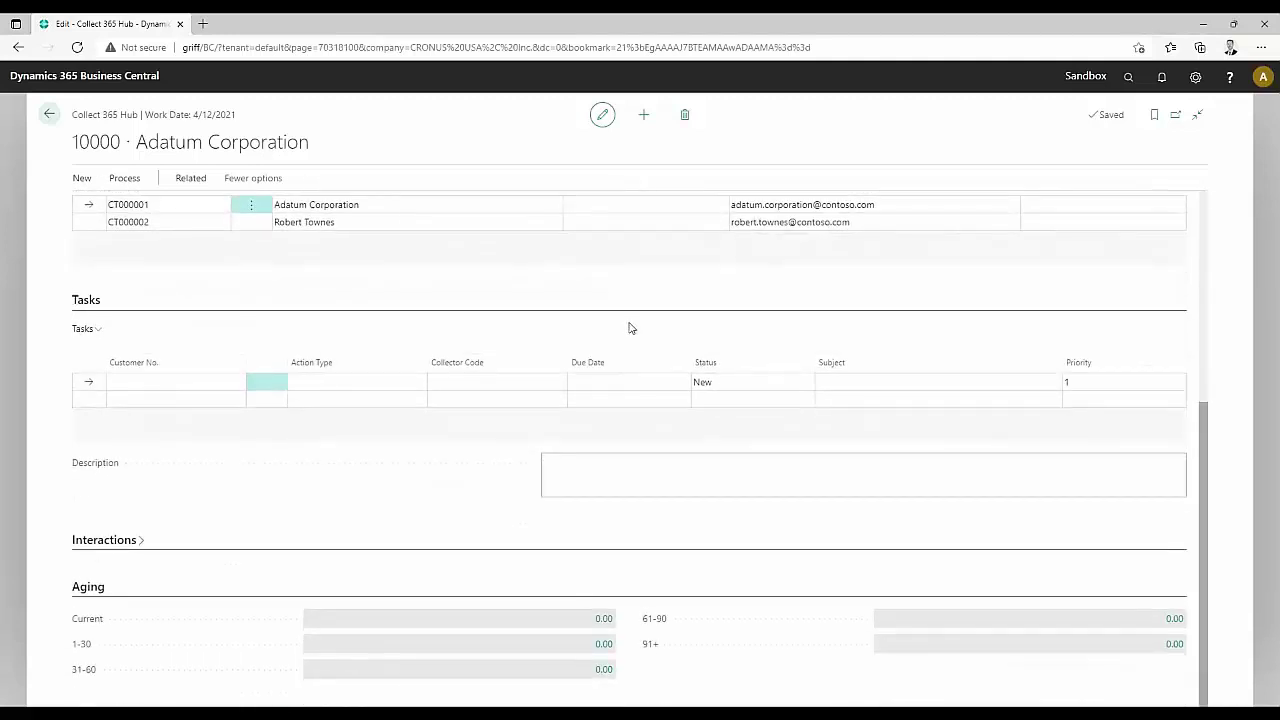
{"action": "scroll", "coordinate": [630, 330], "scroll_direction": "up", "scroll_amount": 3}
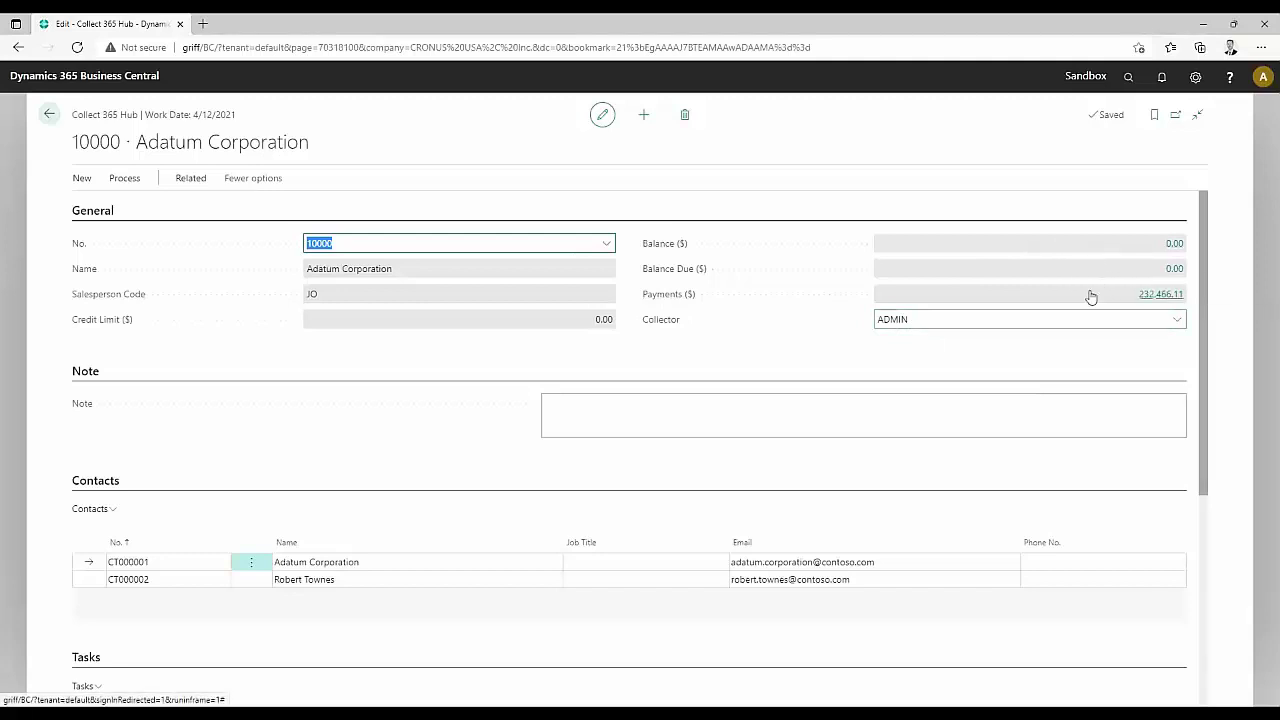
Switch the Hub to 30000 School of Fine Art and review its payment ledger entries
{"action": "left_click", "coordinate": [606, 244]}
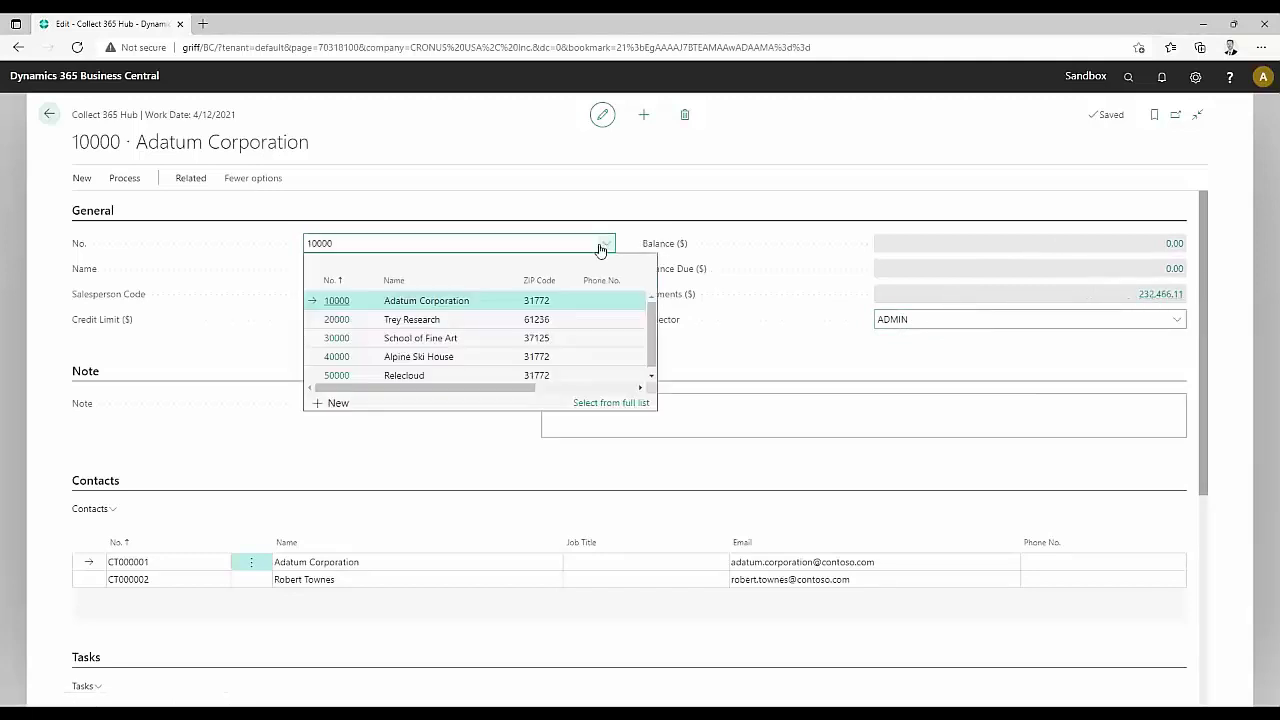
{"action": "left_click", "coordinate": [490, 345]}
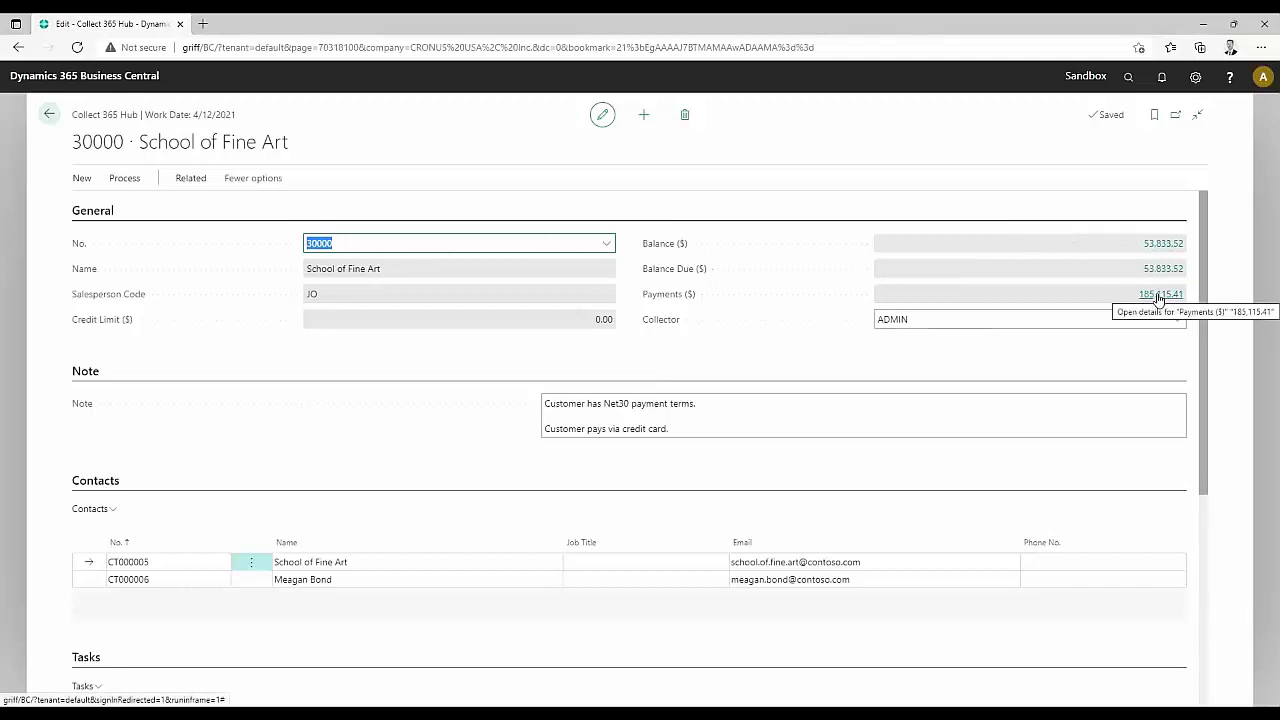
{"action": "left_click", "coordinate": [1158, 296]}
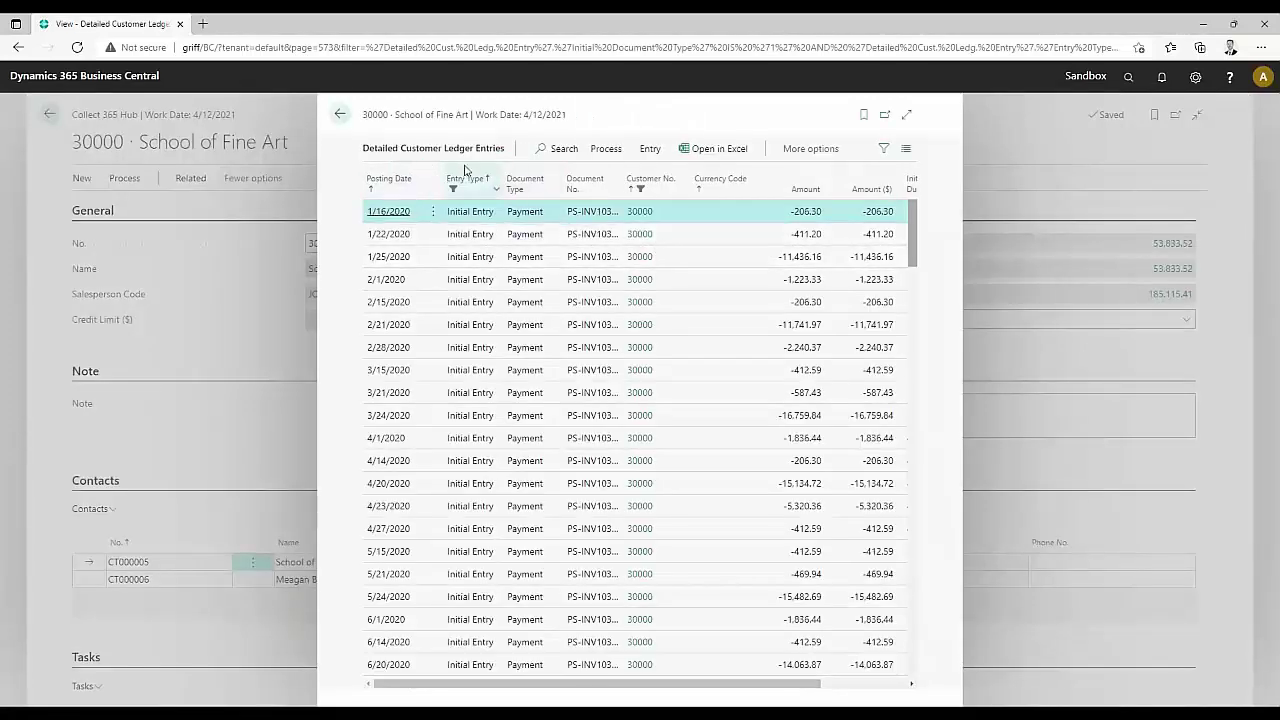
{"action": "scroll", "coordinate": [523, 352], "scroll_direction": "down", "scroll_amount": 3}
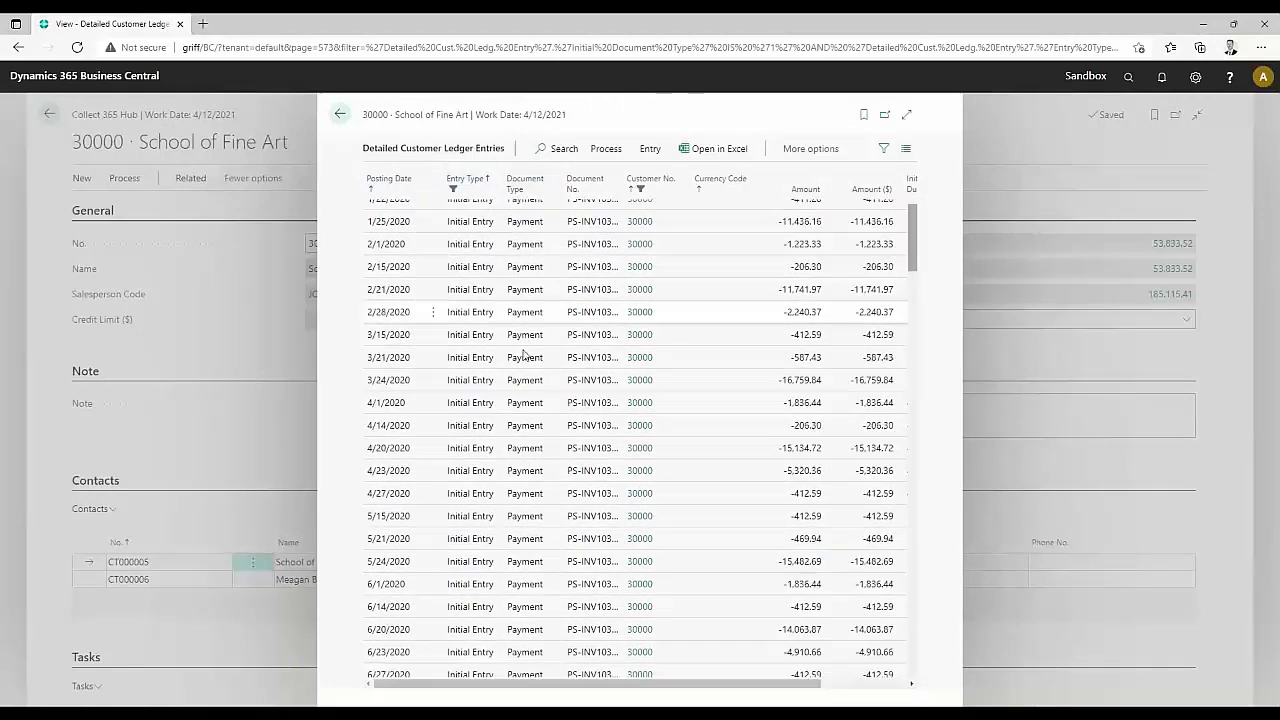
{"action": "scroll", "coordinate": [523, 352], "scroll_direction": "down", "scroll_amount": 3}
{"action": "key", "text": "ctrl+Home"}
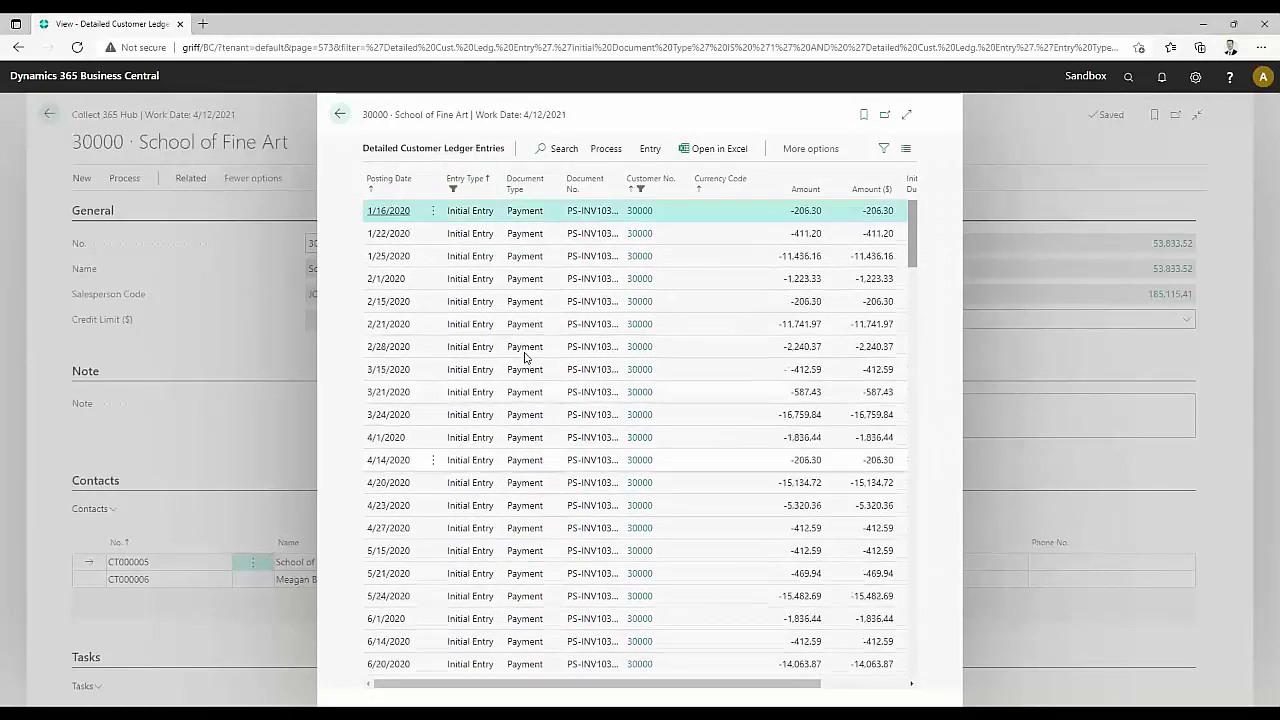
{"action": "left_click", "coordinate": [340, 114]}
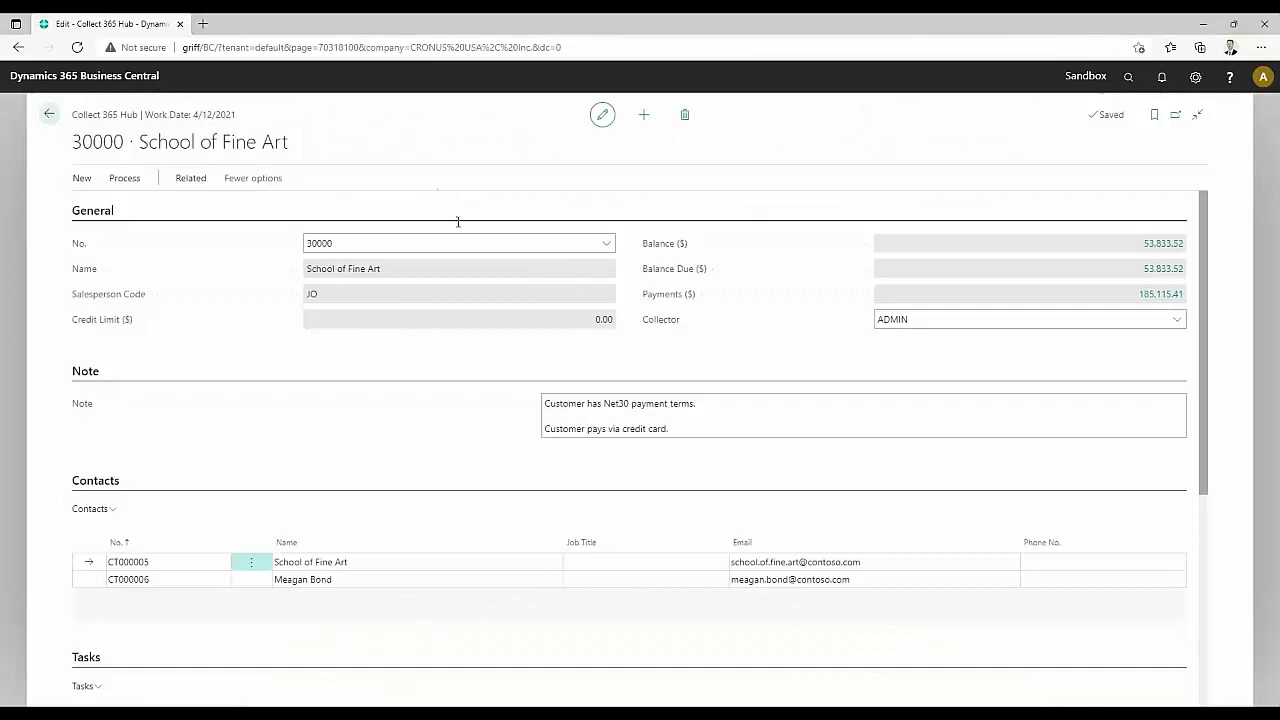
Edit the customer note stating Net30 payment terms and payment via credit card
{"action": "left_click", "coordinate": [719, 420]}
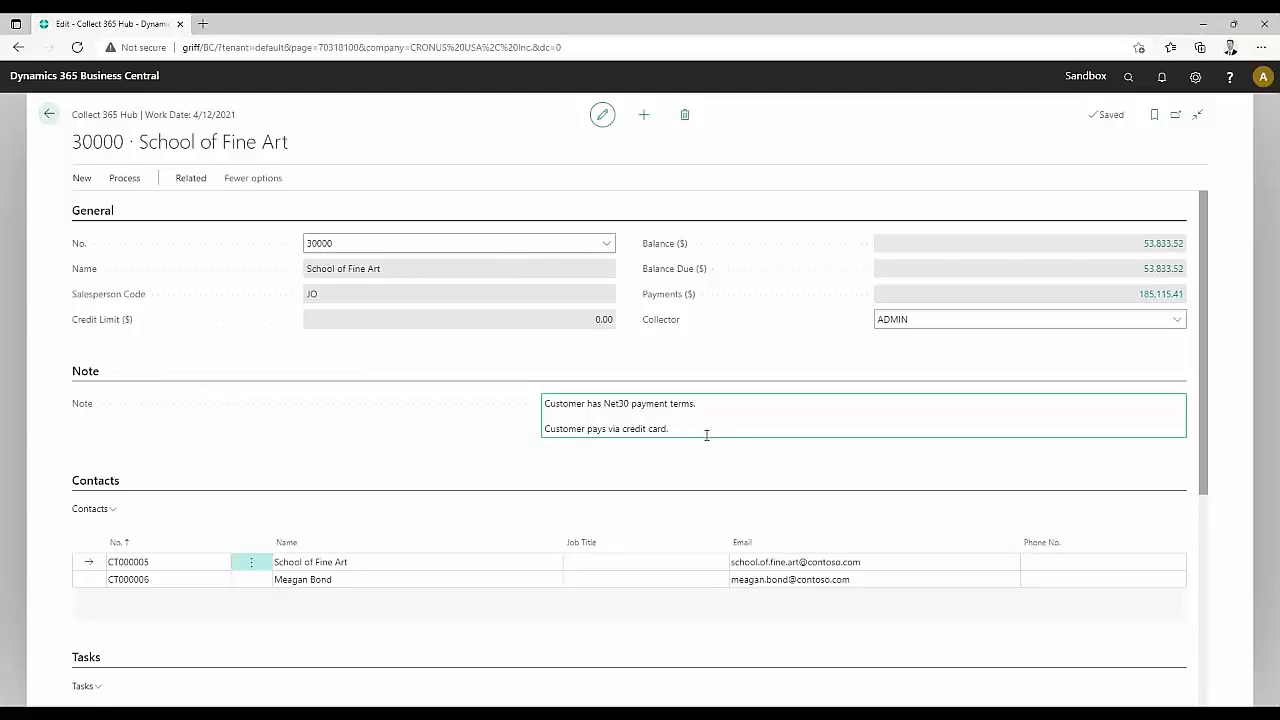
{"action": "left_click_drag", "start_coordinate": [702, 432], "coordinate": [538, 407]}
{"action": "left_click", "coordinate": [704, 430]}
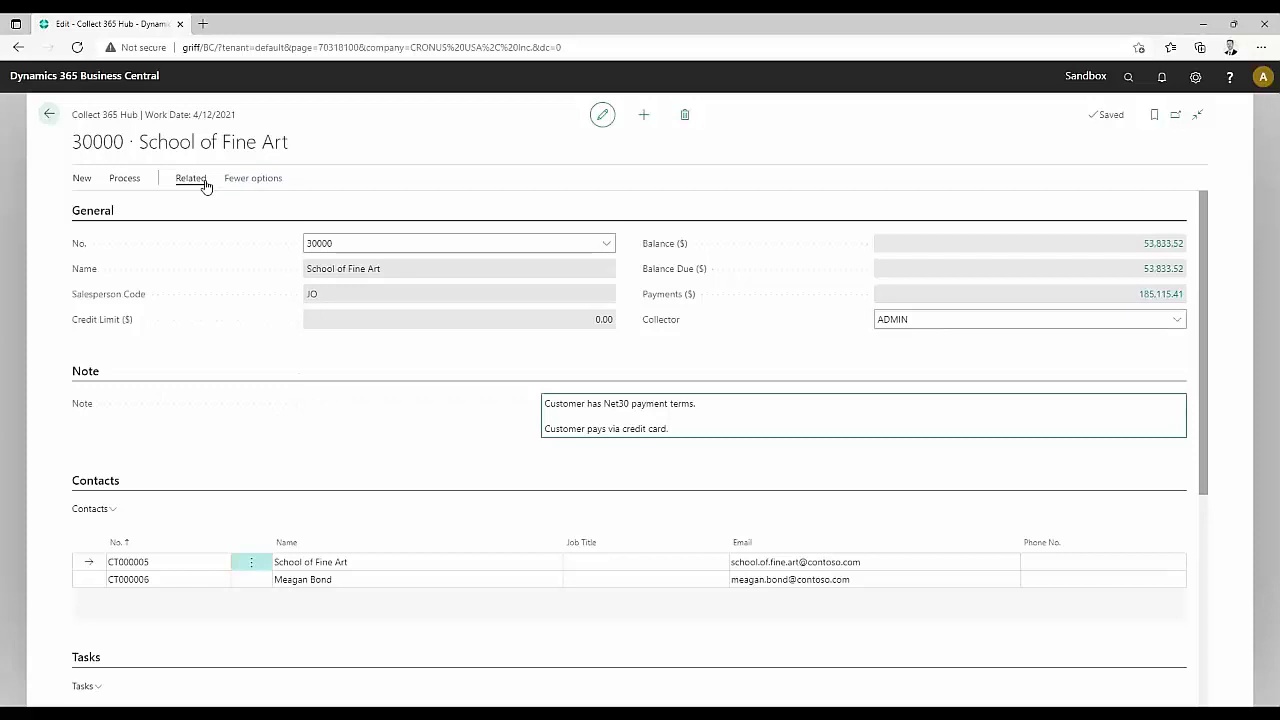
Open the Collect 365 Email page from the customer's related actions
{"action": "left_click", "coordinate": [246, 179]}
{"action": "left_click", "coordinate": [216, 180]}
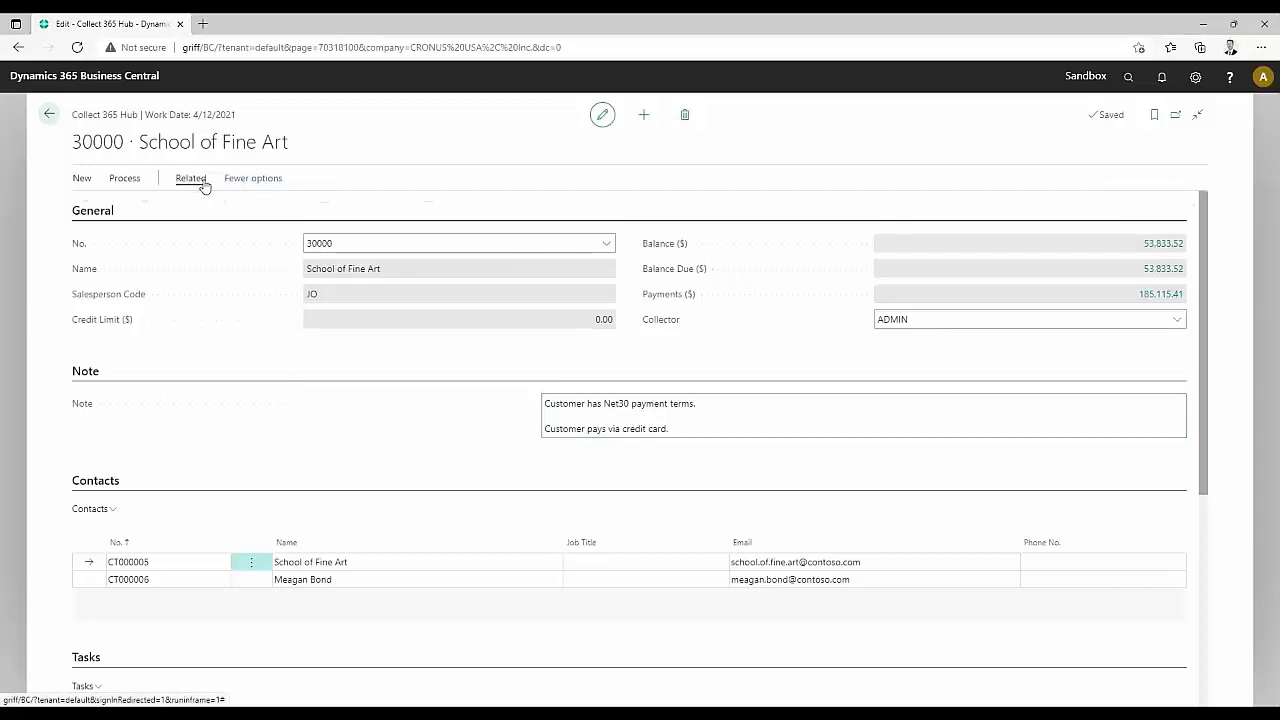
{"action": "left_click", "coordinate": [193, 179]}
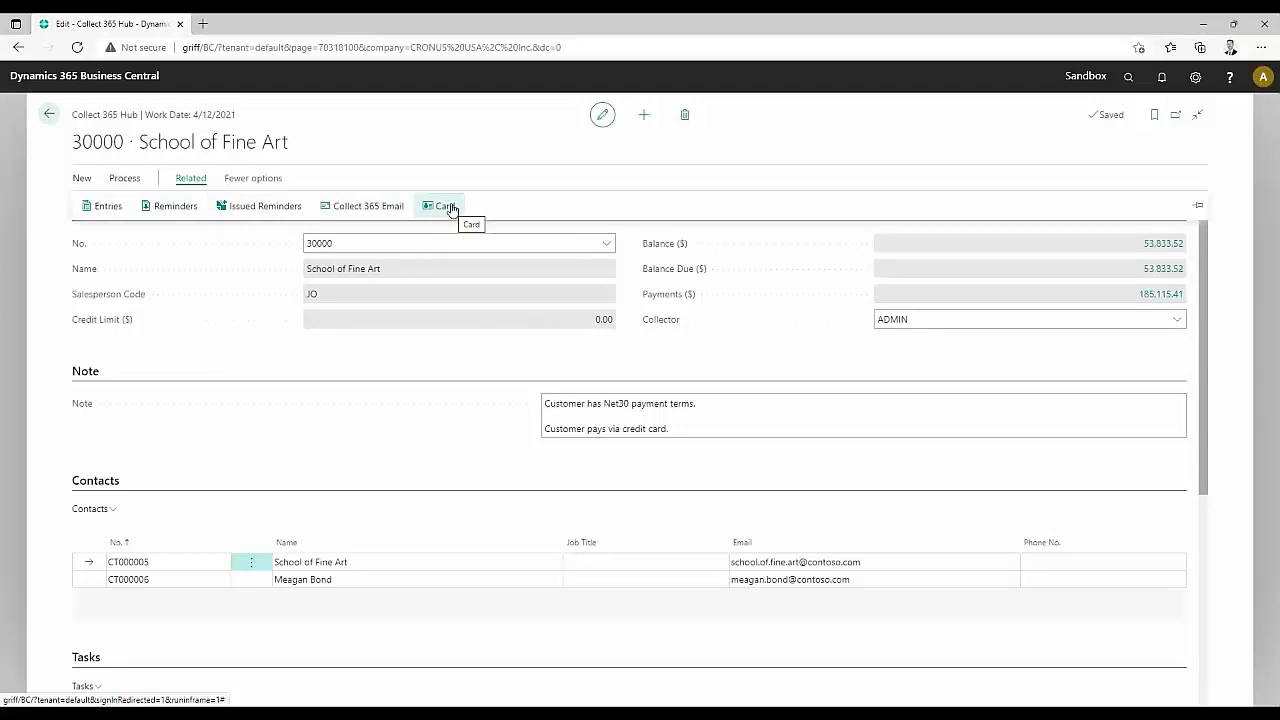
{"action": "left_click", "coordinate": [372, 207]}
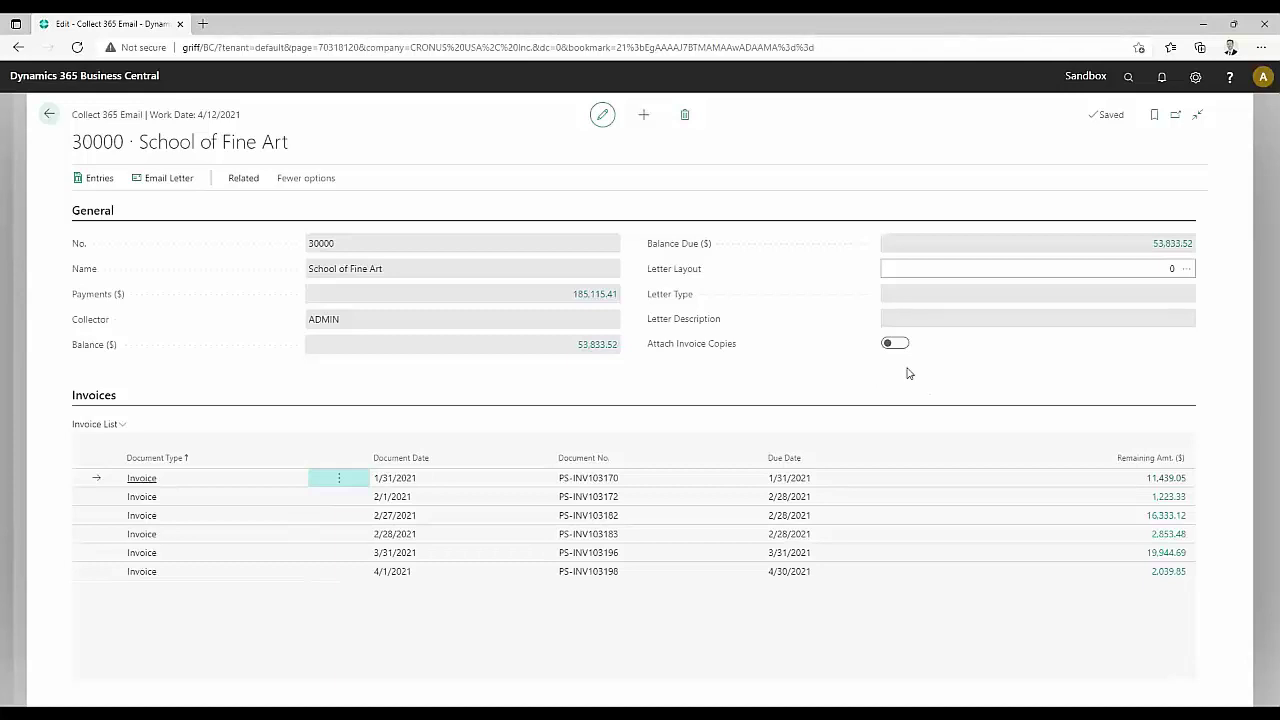
Use the 70318108 OverDue Letter layout with invoice copies, tick three invoices, and generate the email
{"action": "left_click", "coordinate": [897, 346]}
{"action": "left_click", "coordinate": [1187, 268]}
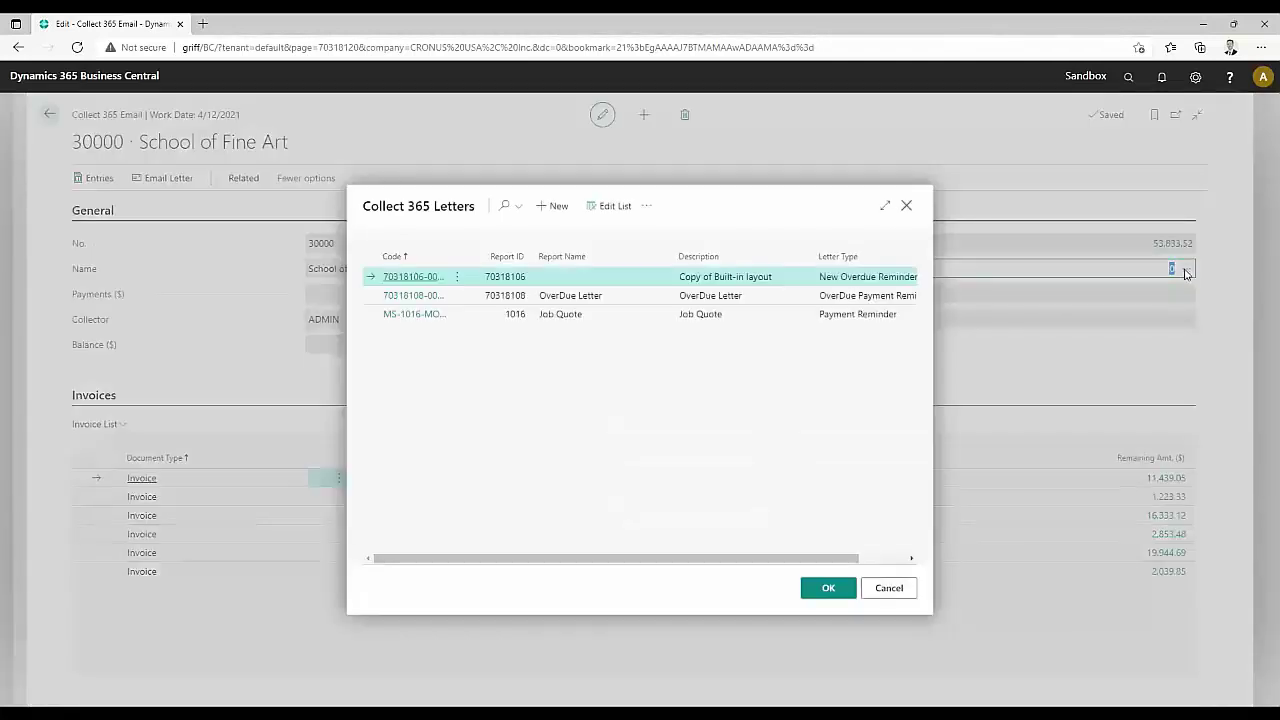
{"action": "left_click", "coordinate": [630, 298]}
{"action": "left_click", "coordinate": [827, 587]}
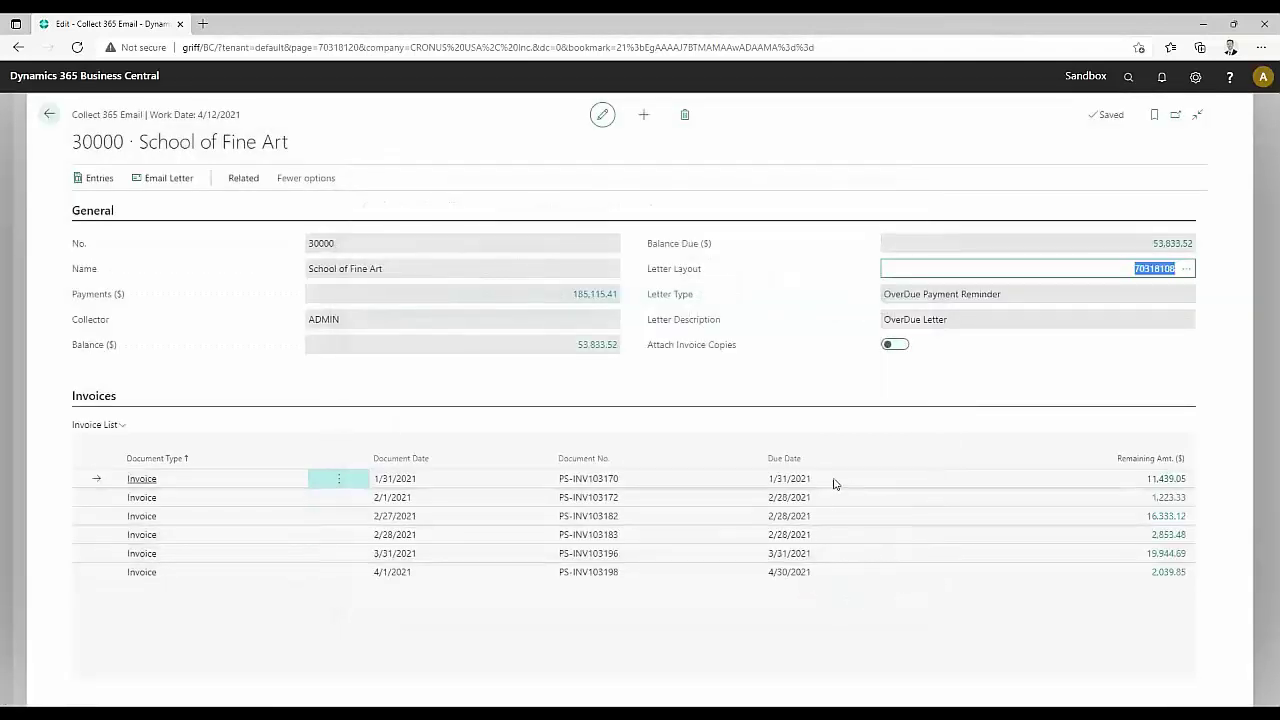
{"action": "left_click", "coordinate": [894, 344]}
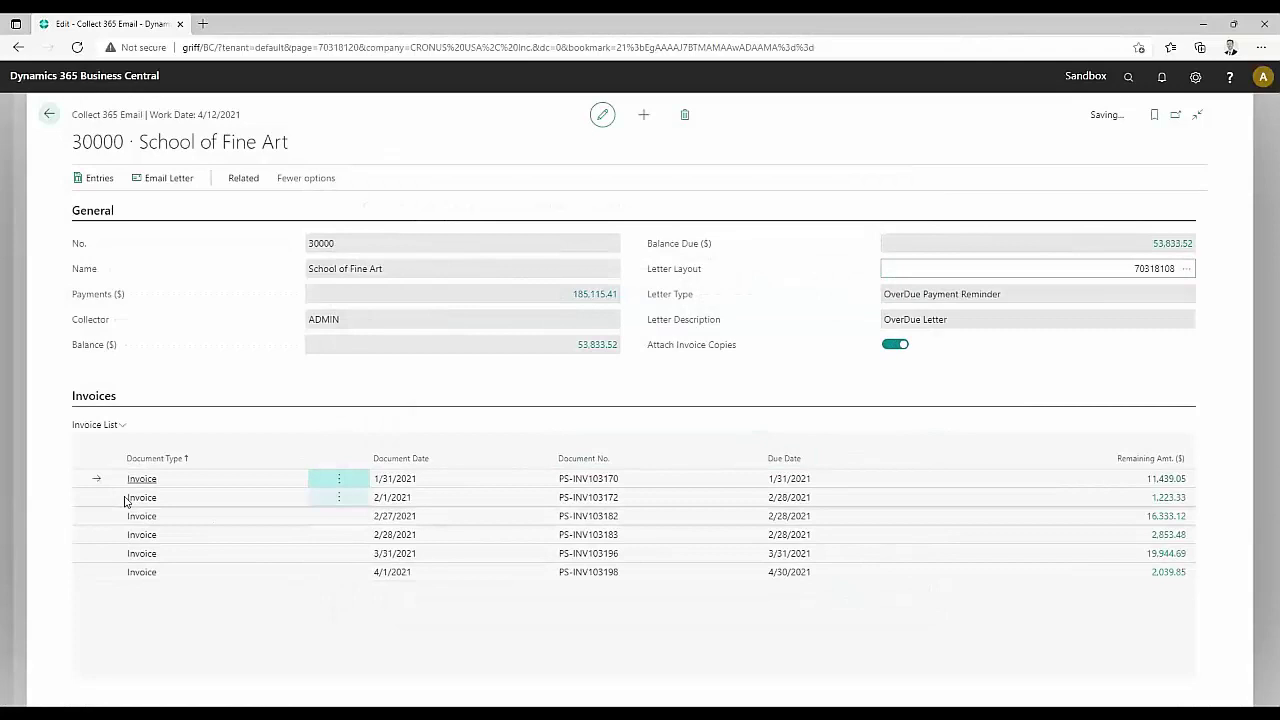
{"action": "left_click", "coordinate": [95, 485]}
{"action": "left_click", "coordinate": [94, 501]}
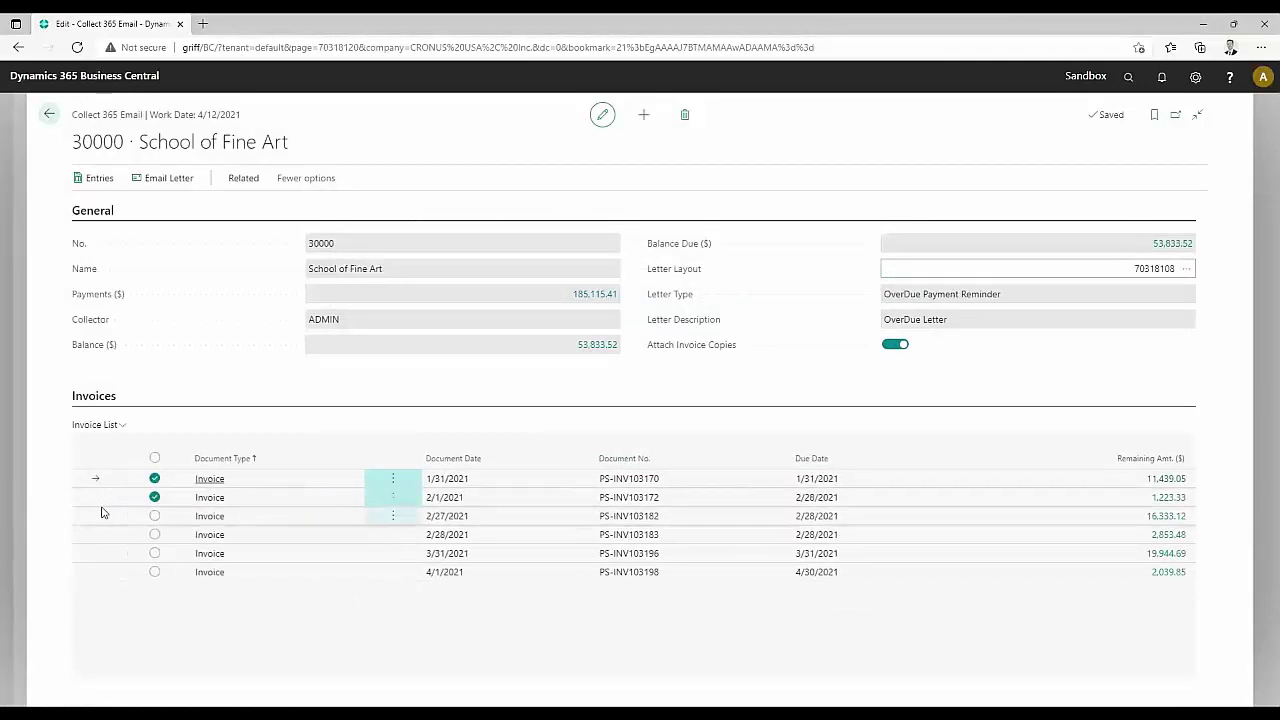
{"action": "left_click", "coordinate": [128, 517]}
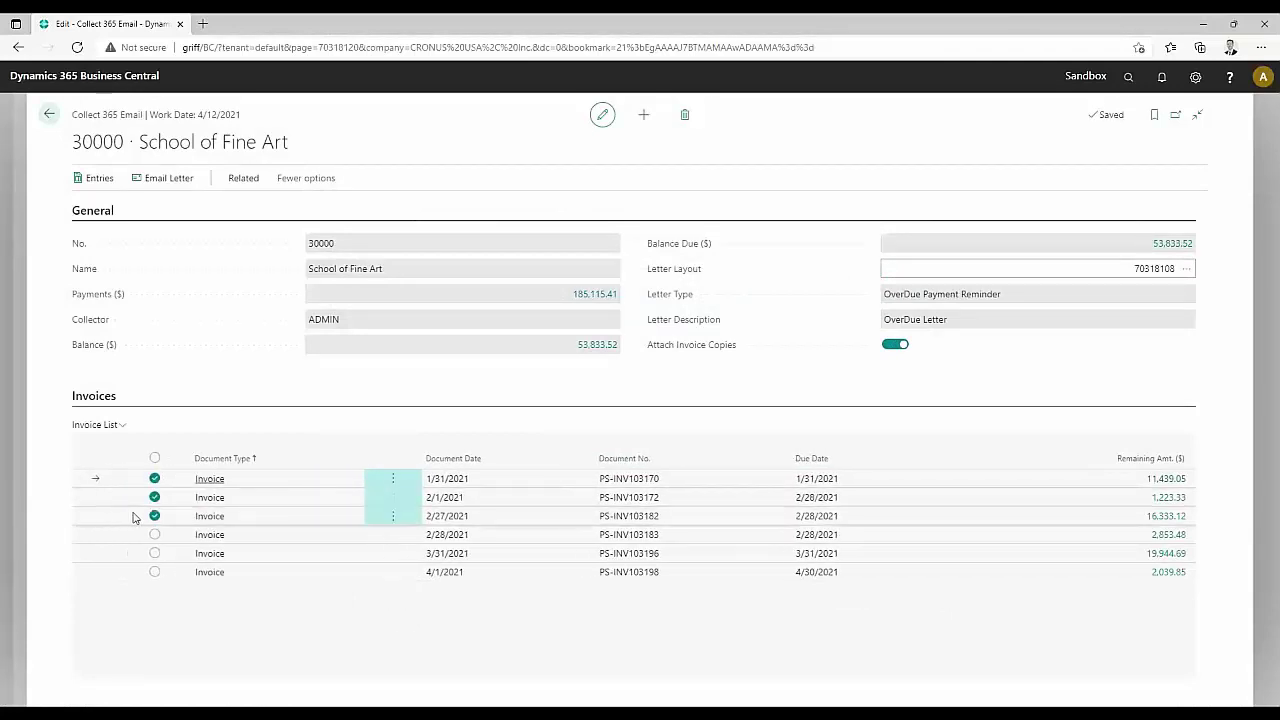
{"action": "left_click", "coordinate": [169, 182]}
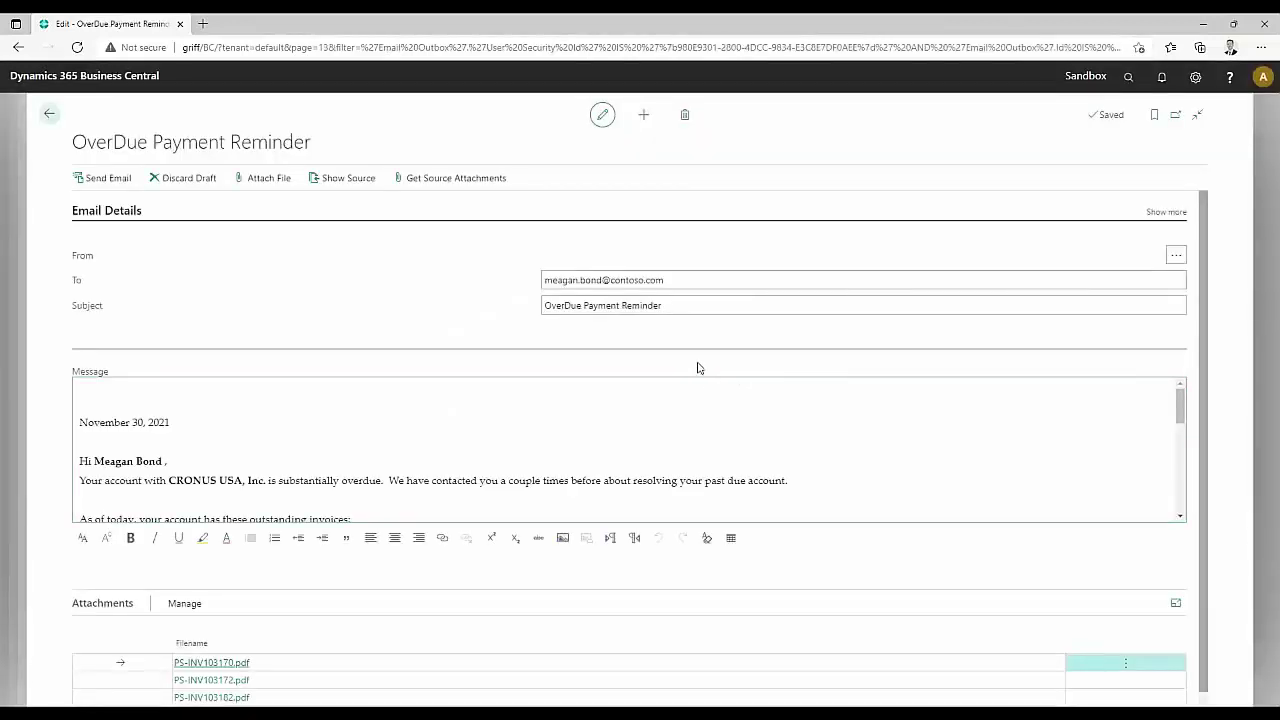
Read through the reminder listing three overdue invoices totalling 28,995.50 and its PDF attachments
{"action": "scroll", "coordinate": [715, 405], "scroll_direction": "down", "scroll_amount": 5}
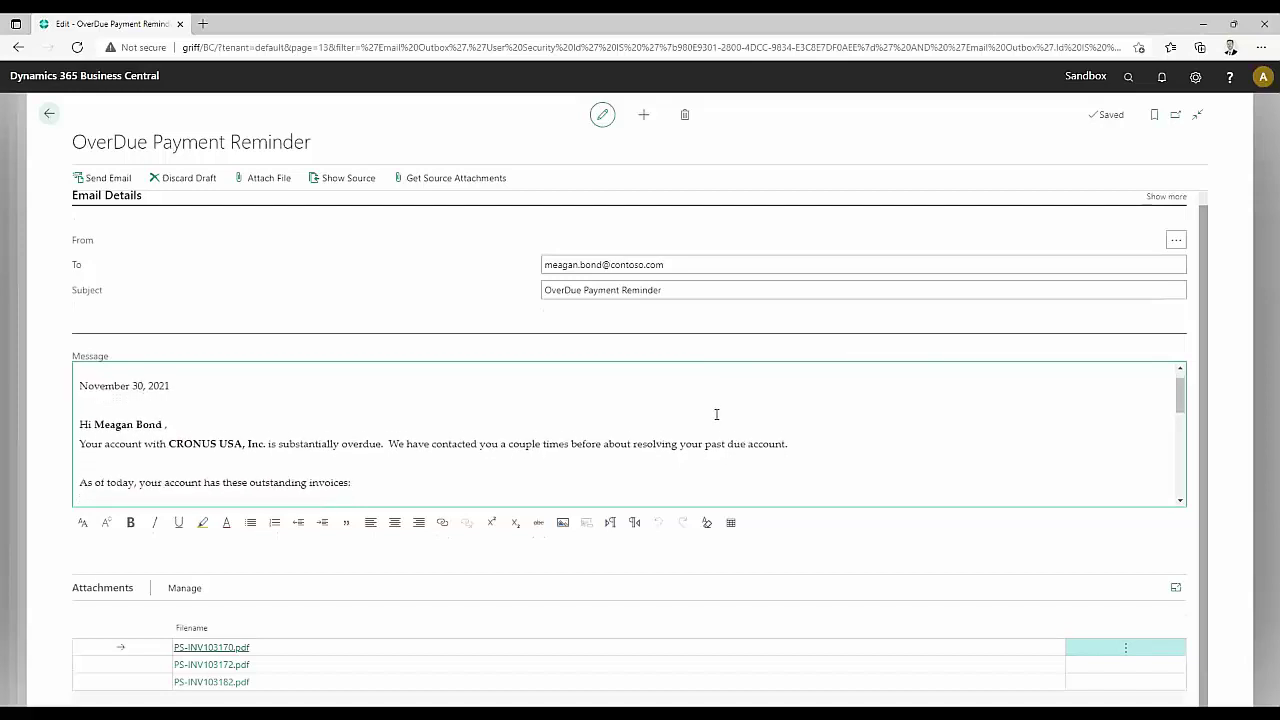
{"action": "scroll", "coordinate": [707, 415], "scroll_direction": "down", "scroll_amount": 4}
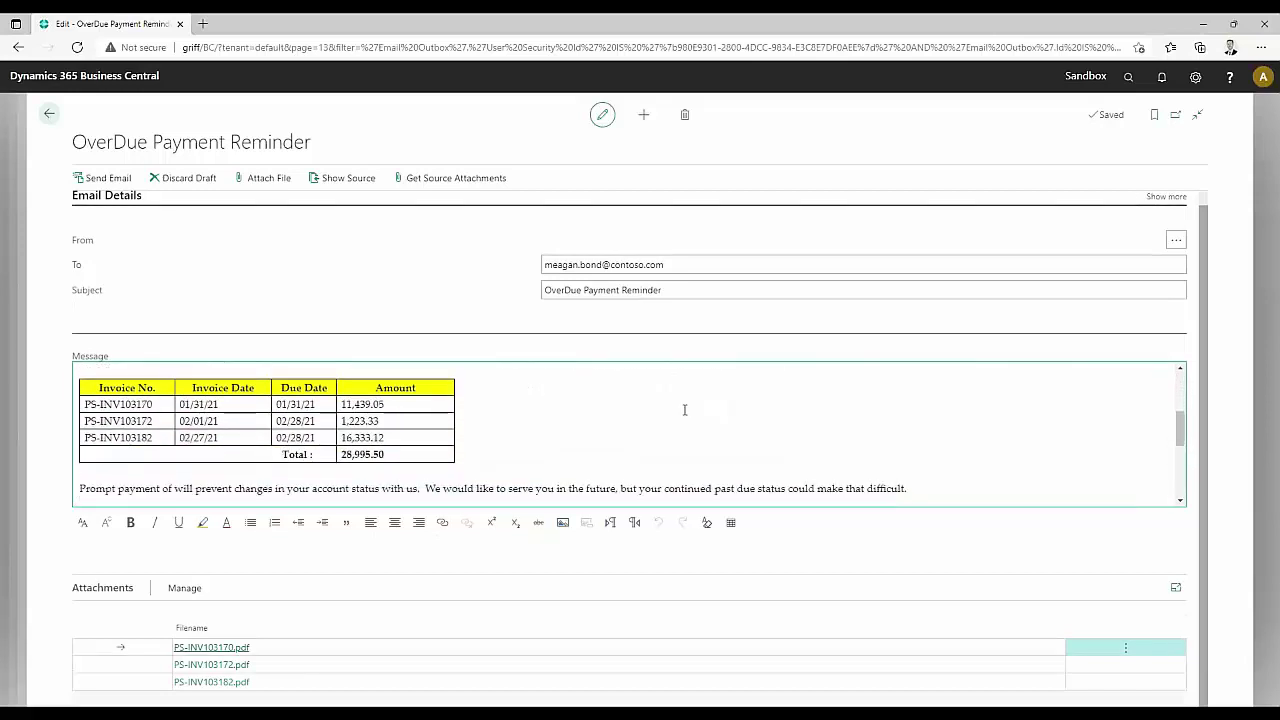
{"action": "scroll", "coordinate": [685, 408], "scroll_direction": "down", "scroll_amount": 1}
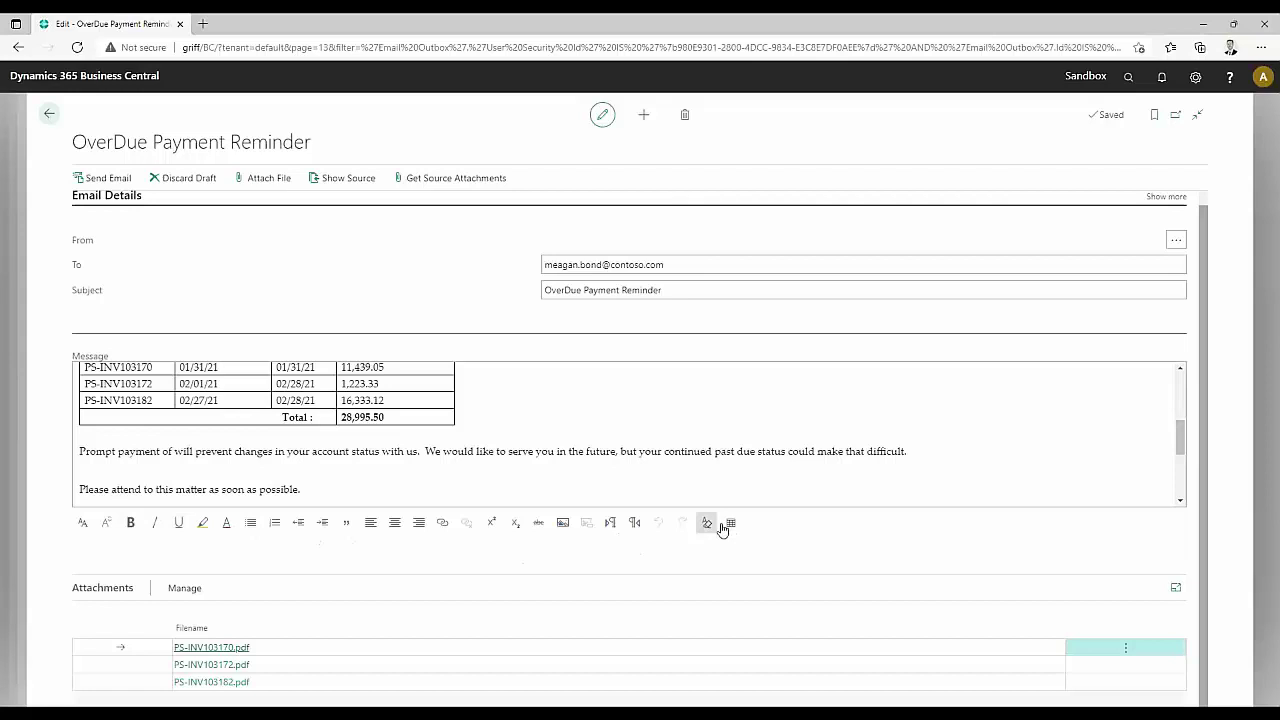
{"action": "left_click", "coordinate": [613, 449]}
{"action": "scroll", "coordinate": [613, 449], "scroll_direction": "down", "scroll_amount": 3}
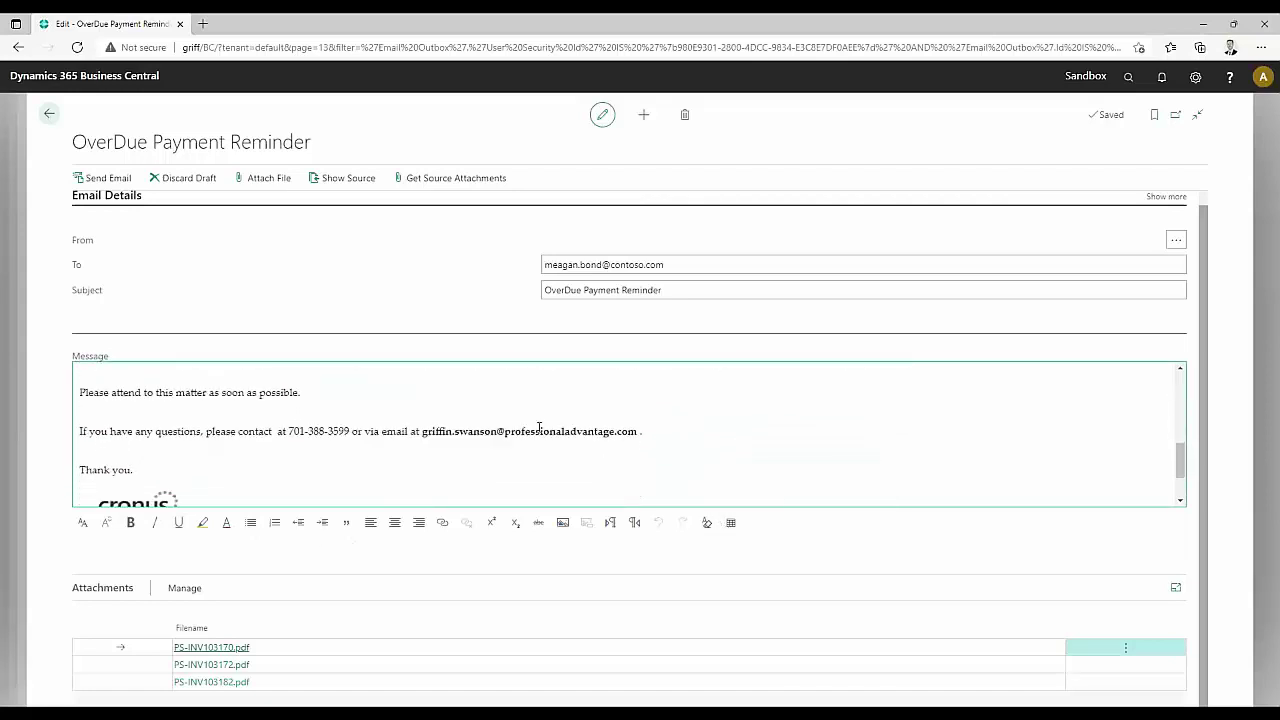
{"action": "scroll", "coordinate": [200, 472], "scroll_direction": "down", "scroll_amount": 1}
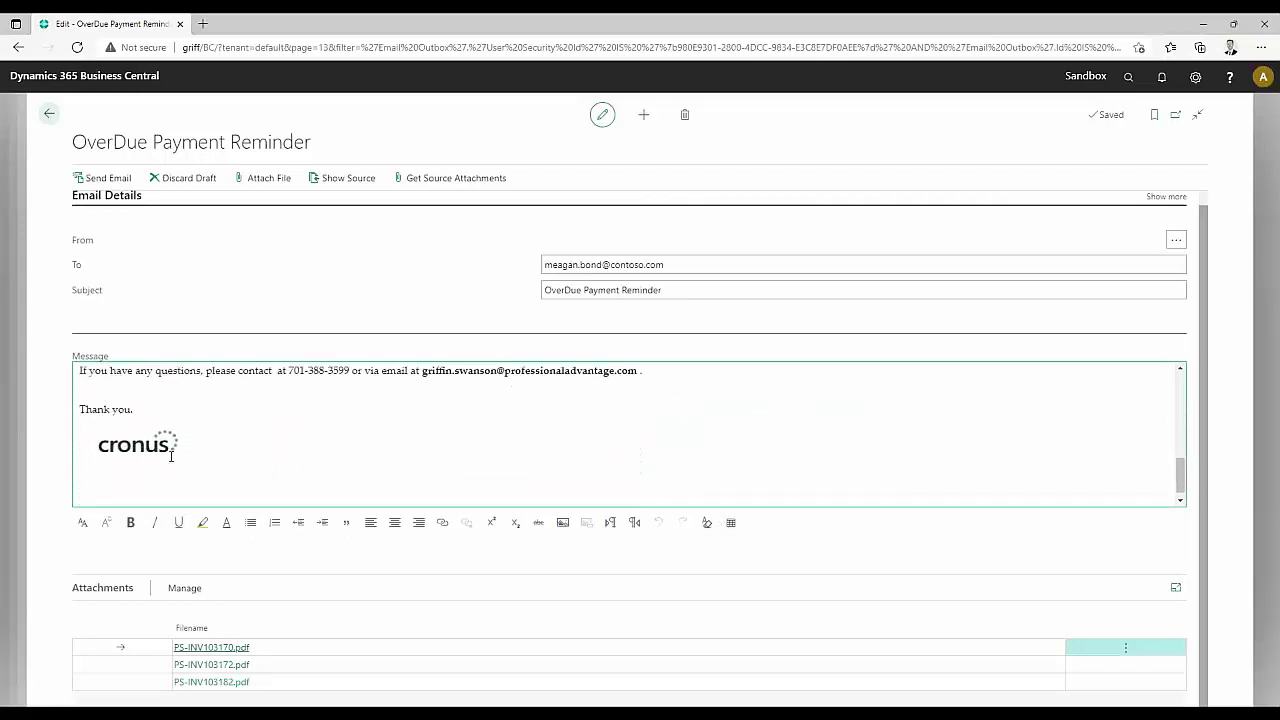
{"action": "scroll", "coordinate": [171, 452], "scroll_direction": "up", "scroll_amount": 1}
{"action": "scroll", "coordinate": [180, 452], "scroll_direction": "up", "scroll_amount": 4}
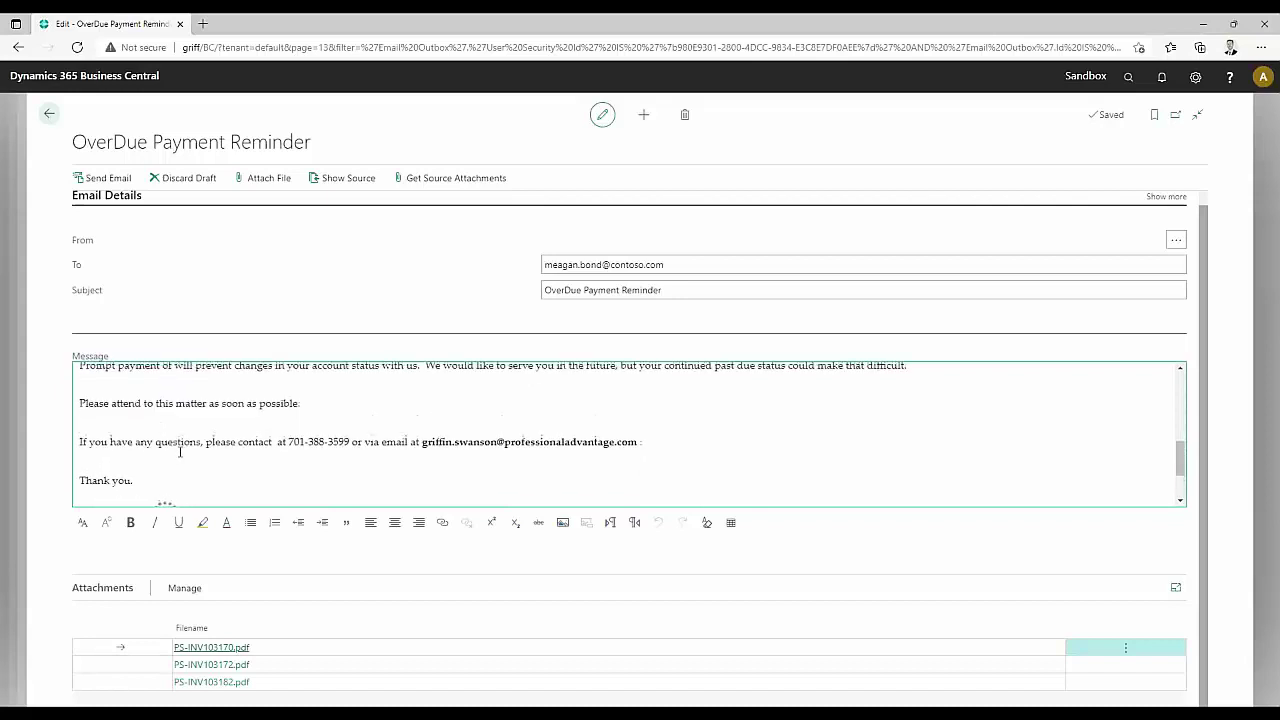
{"action": "scroll", "coordinate": [181, 448], "scroll_direction": "up", "scroll_amount": 4}
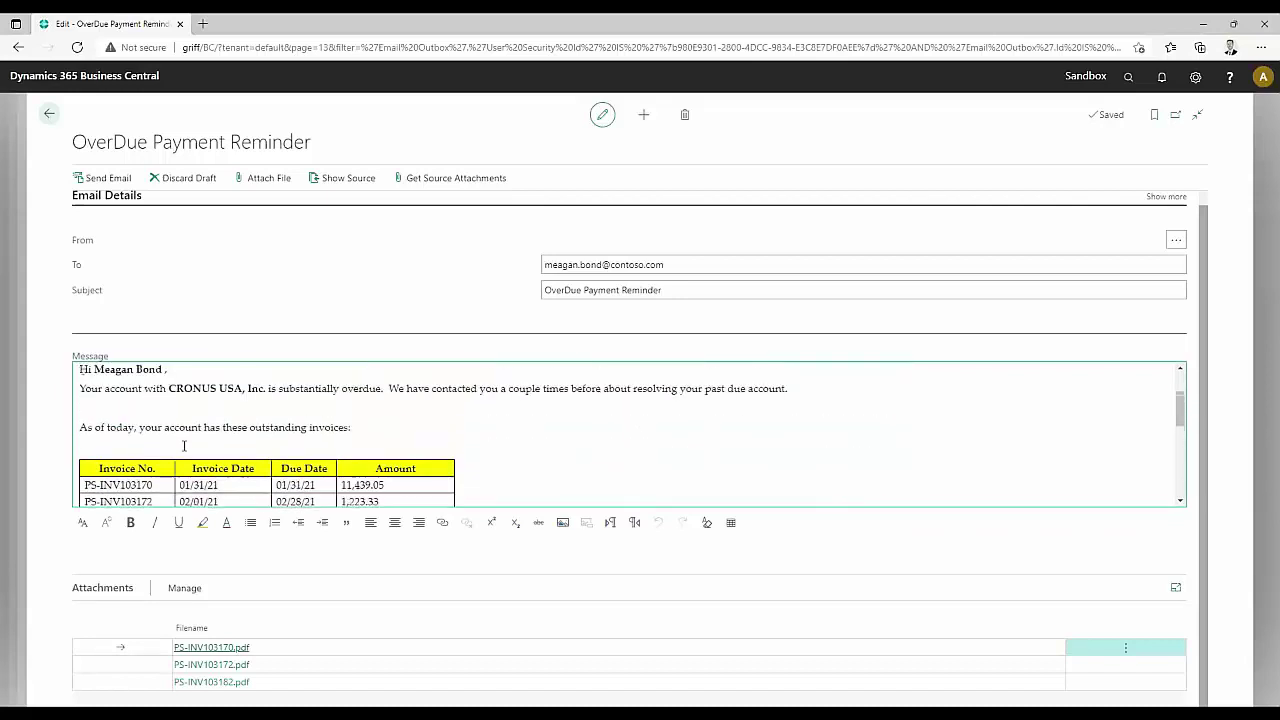
{"action": "scroll", "coordinate": [396, 326], "scroll_direction": "up", "scroll_amount": 1}
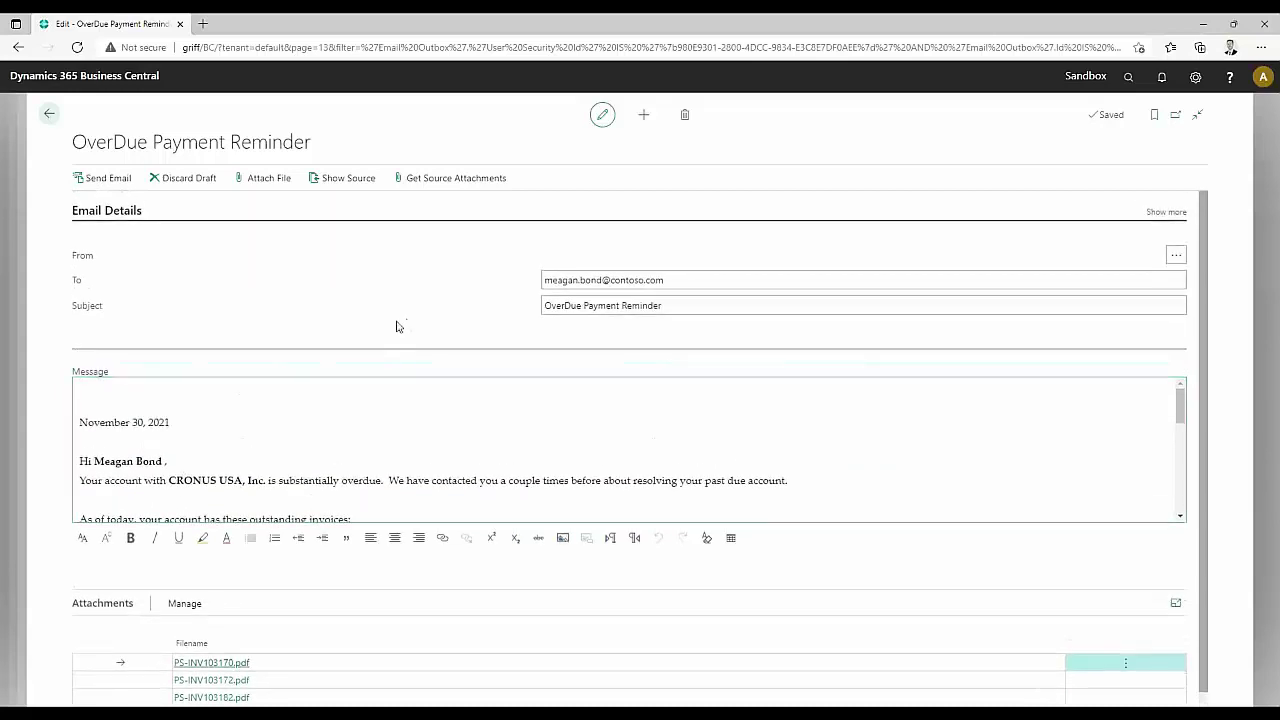
{"action": "scroll", "coordinate": [389, 324], "scroll_direction": "down", "scroll_amount": 1}
{"action": "scroll", "coordinate": [414, 408], "scroll_direction": "down", "scroll_amount": 2}
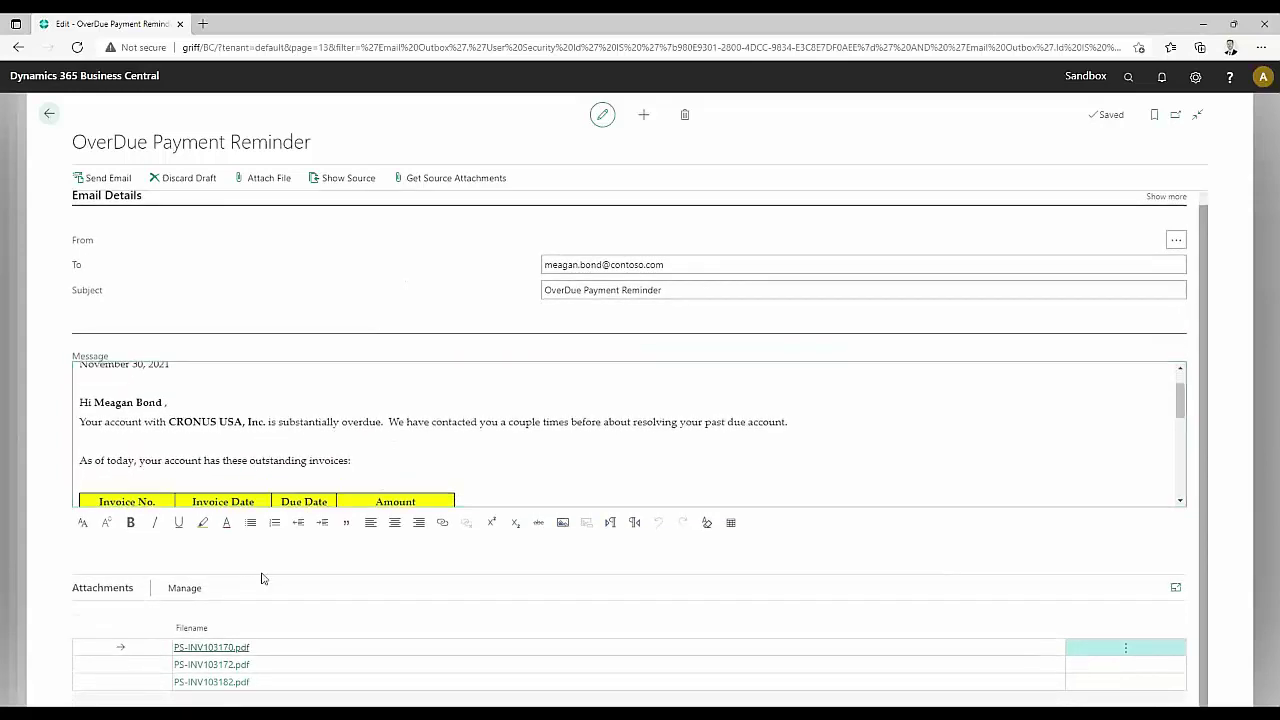
View attachment PS-INV103170.pdf (total 11,439.05) in Edge, then close its tab
{"action": "left_click", "coordinate": [222, 649]}
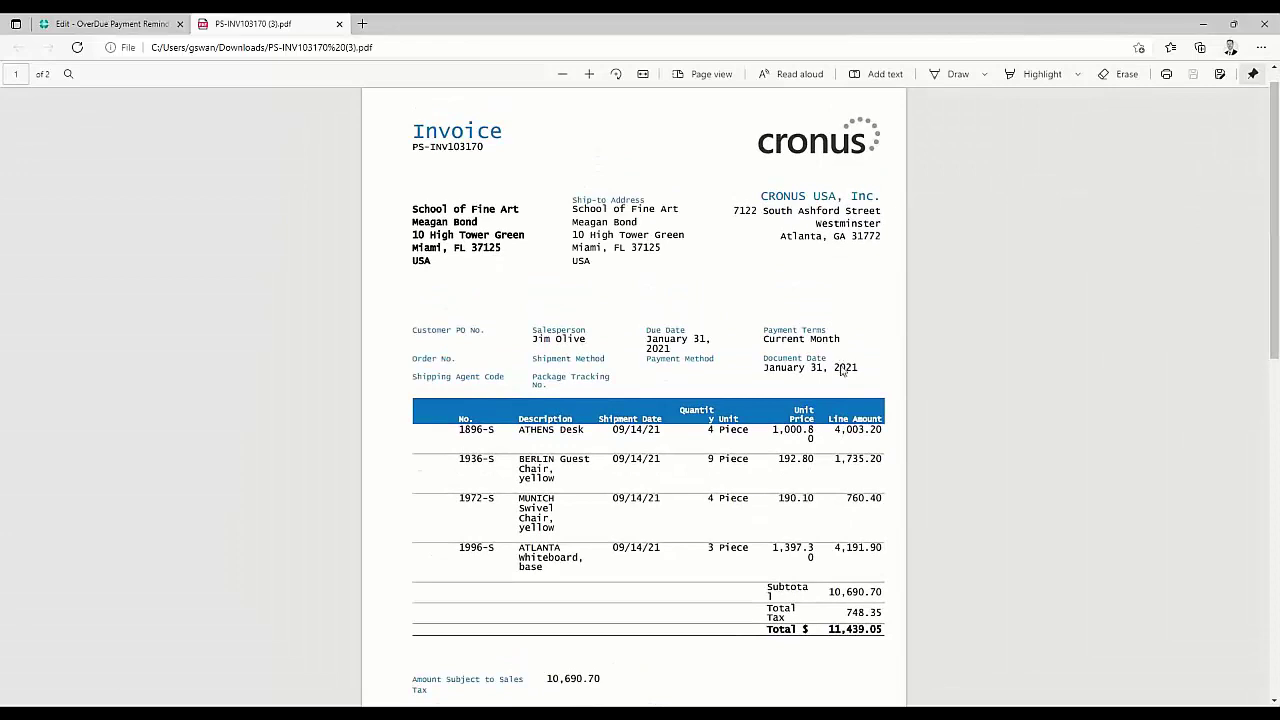
{"action": "left_click", "coordinate": [339, 25]}
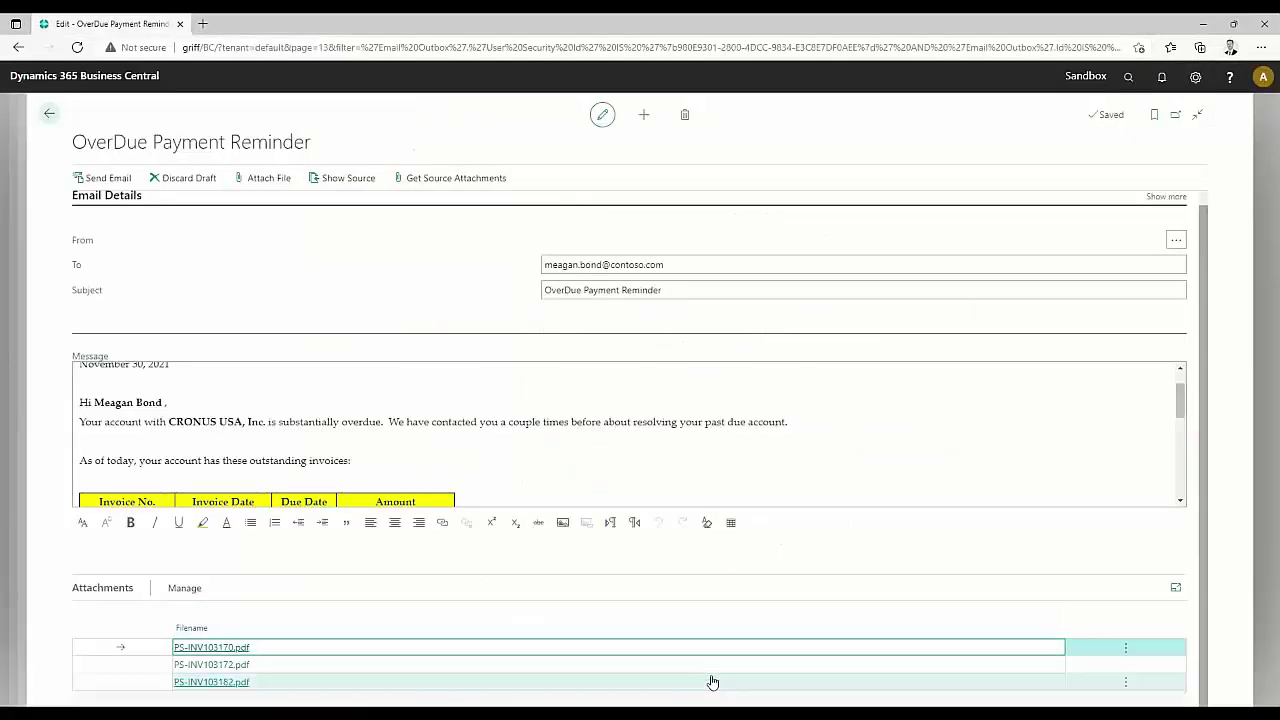
Inspect the Default (6) Word template's Custom XML Part fields, such as ContactName and Balance
{"action": "mouse_move", "coordinate": [605, 712]}
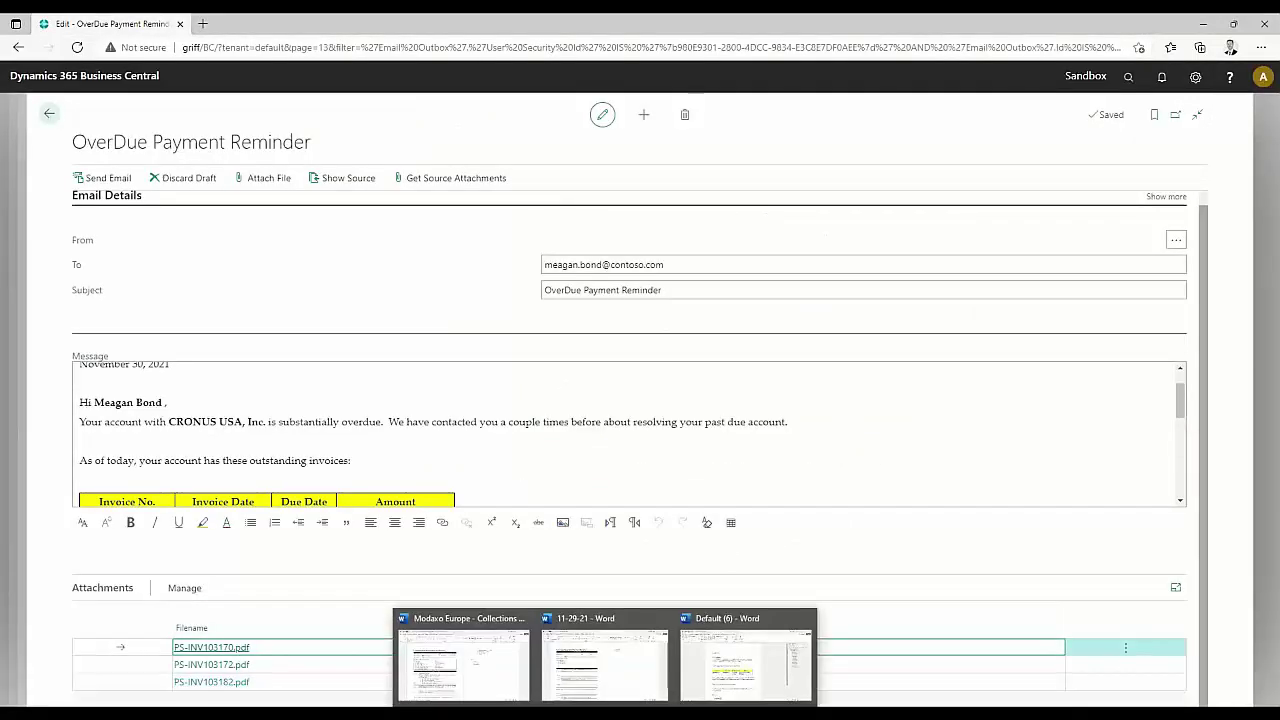
{"action": "left_click", "coordinate": [735, 675]}
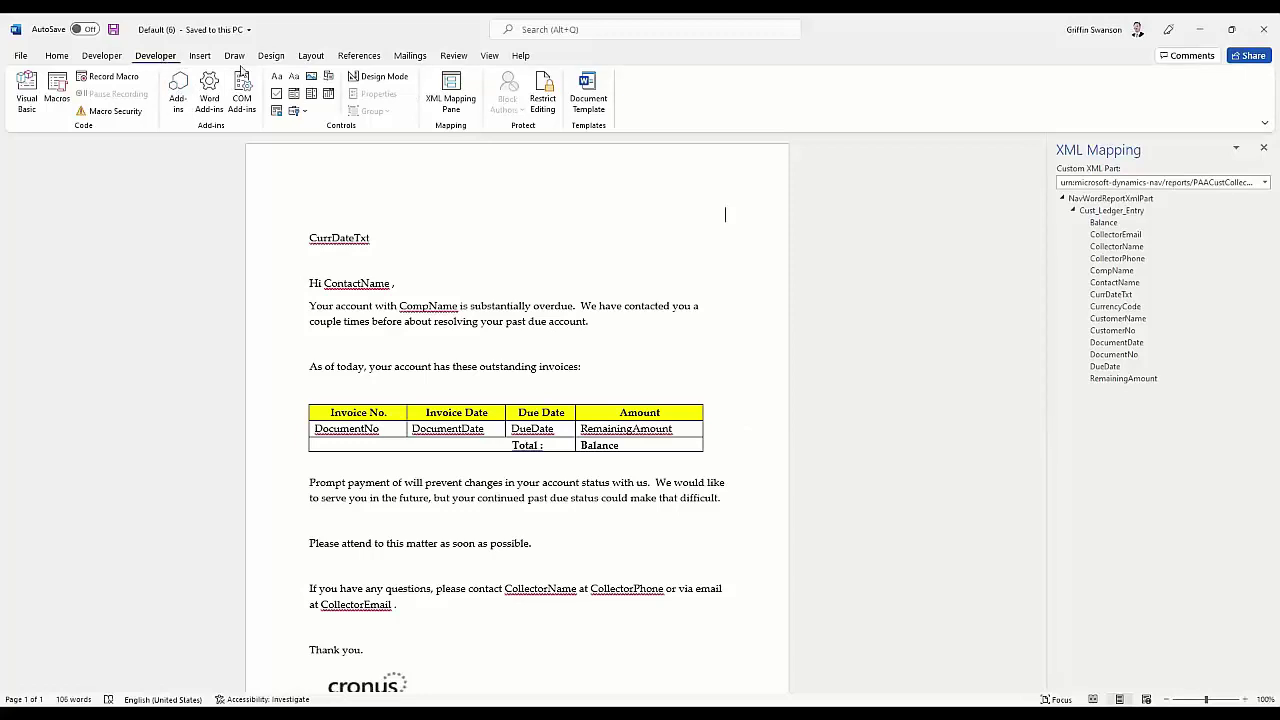
{"action": "left_click", "coordinate": [1108, 183]}
{"action": "left_click", "coordinate": [1108, 185]}
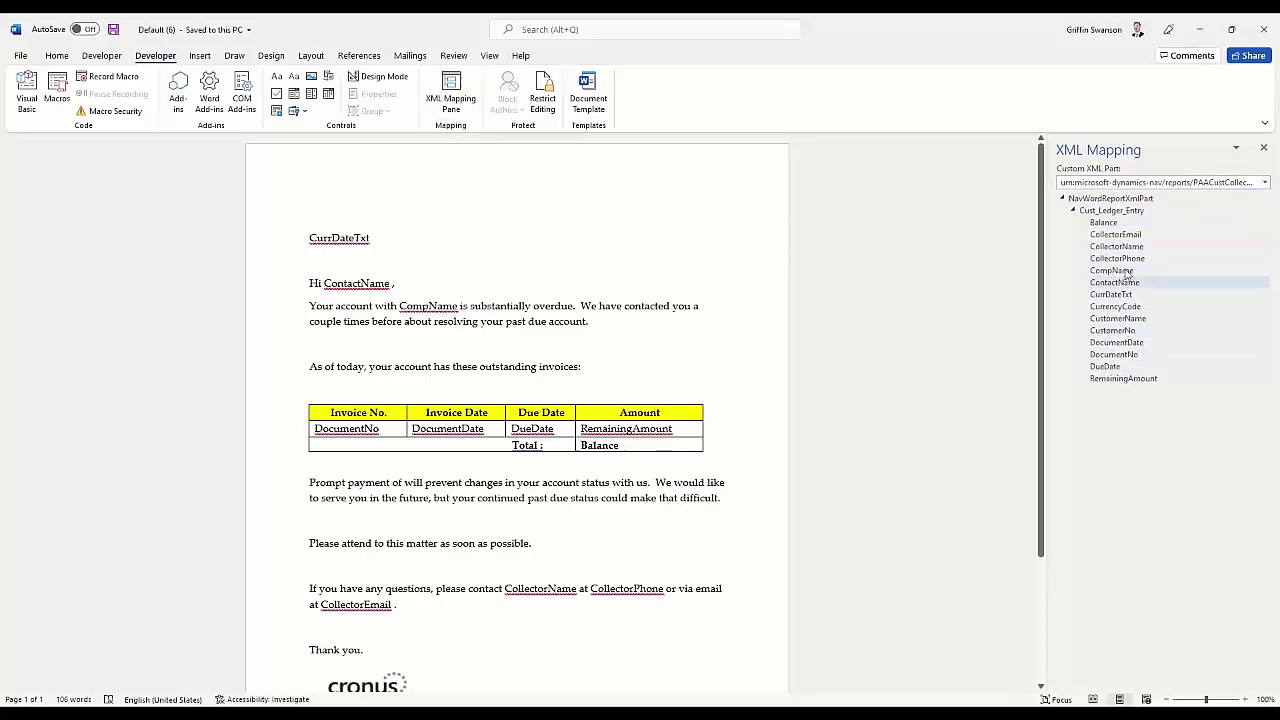
{"action": "scroll", "coordinate": [531, 354], "scroll_direction": "down", "scroll_amount": 3}
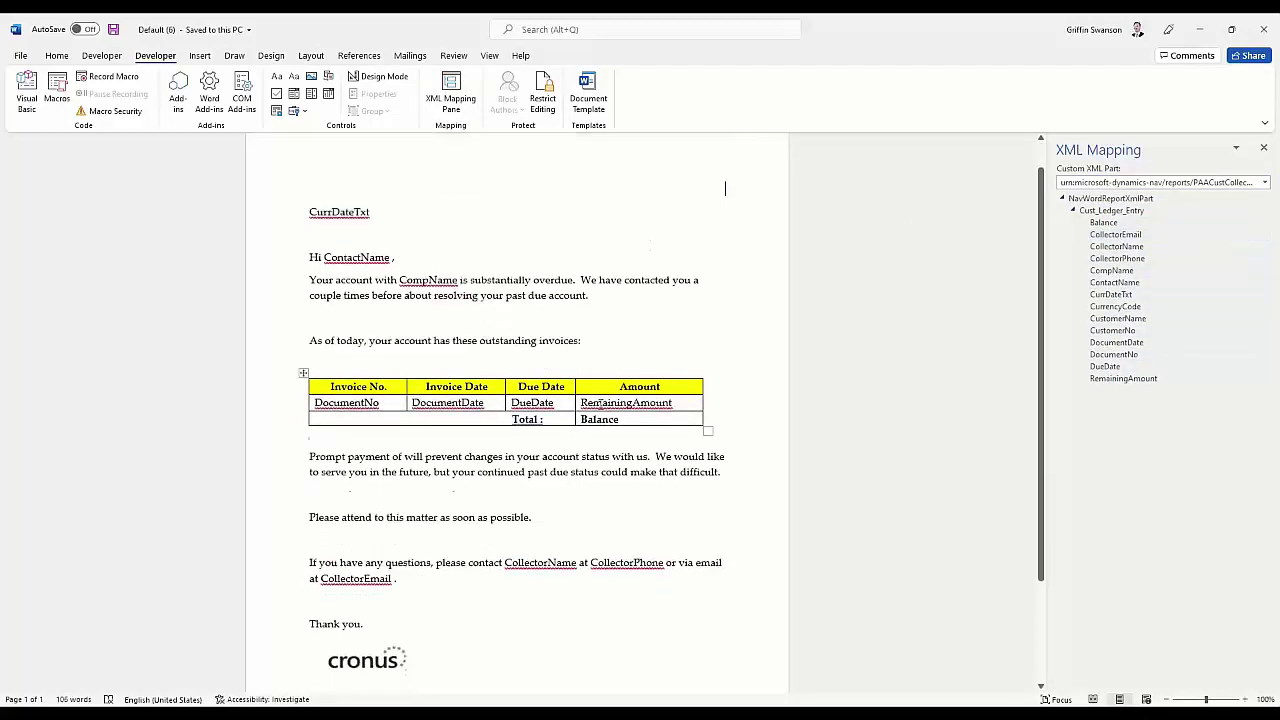
{"action": "scroll", "coordinate": [605, 460], "scroll_direction": "up", "scroll_amount": 1}
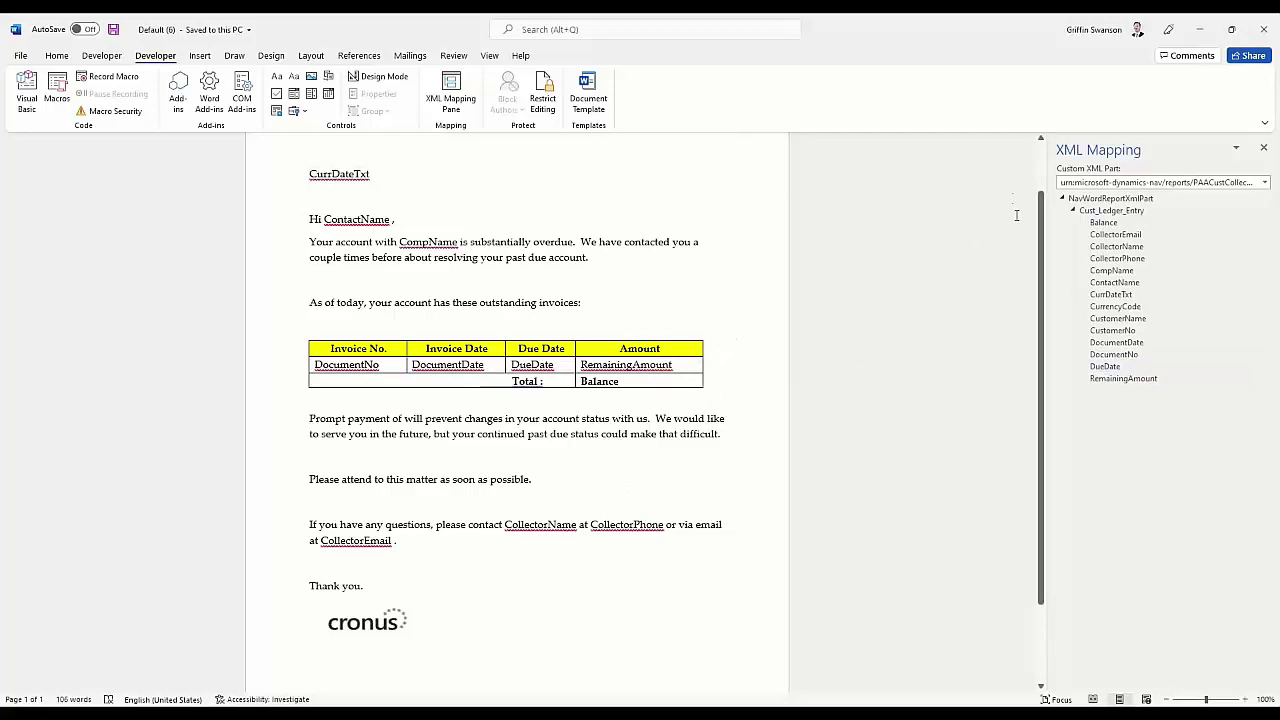
Discard the unsent reminder email and return to the School of Fine Art hub card
{"action": "left_click", "coordinate": [1199, 33]}
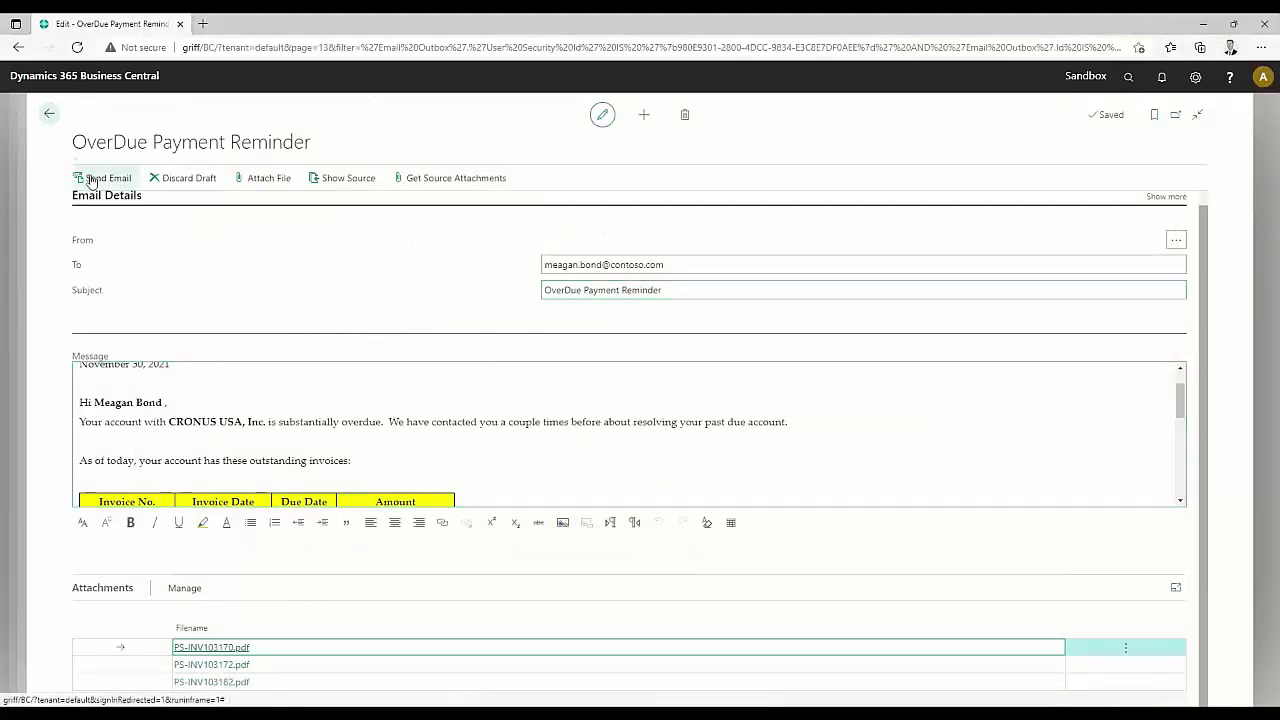
{"action": "left_click", "coordinate": [49, 114]}
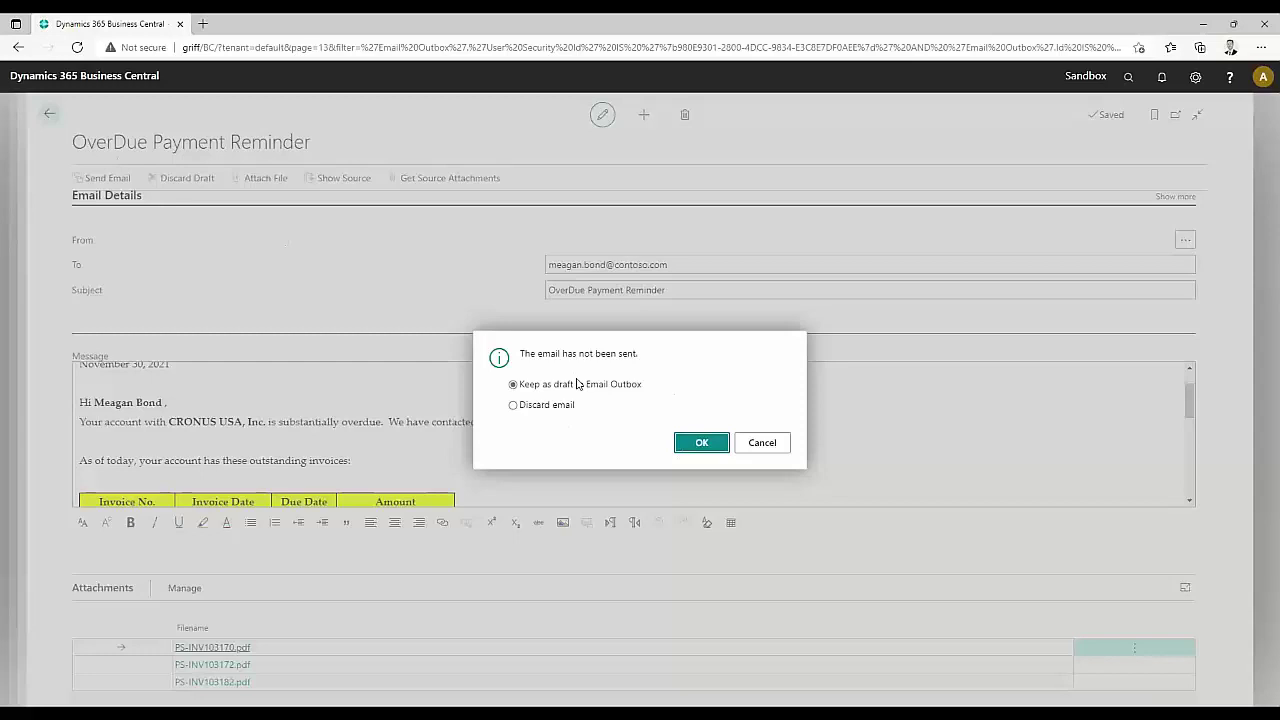
{"action": "left_click", "coordinate": [552, 406]}
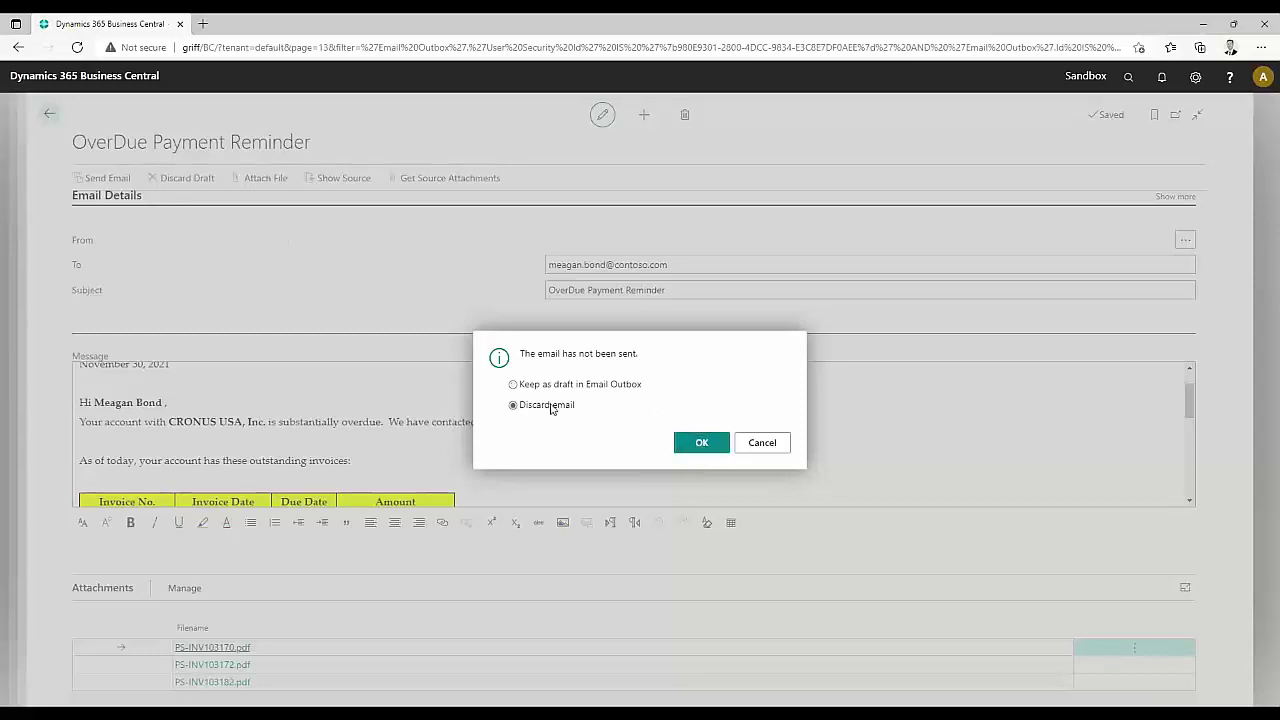
{"action": "left_click", "coordinate": [700, 449]}
{"action": "left_click", "coordinate": [50, 116]}
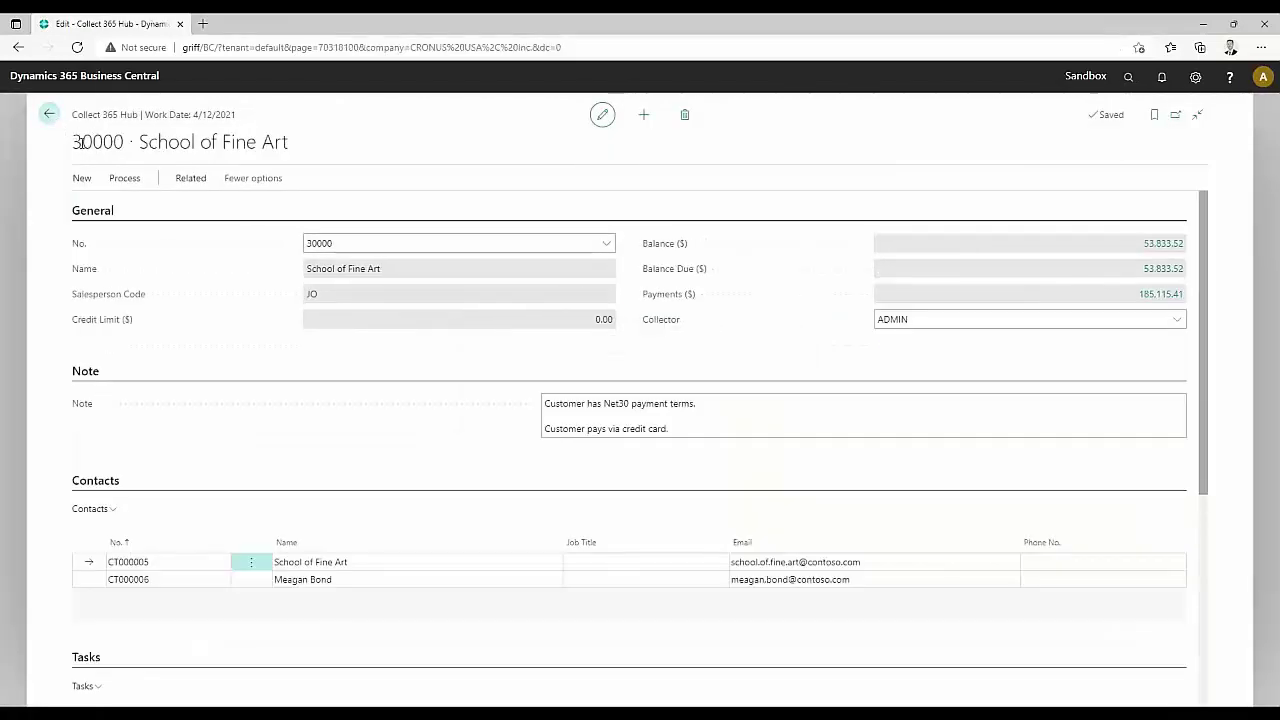
Scroll down to the Tasks (REMINDER 1, PHONE CALL for ADMIN) and Aging sections
{"action": "left_click", "coordinate": [590, 430]}
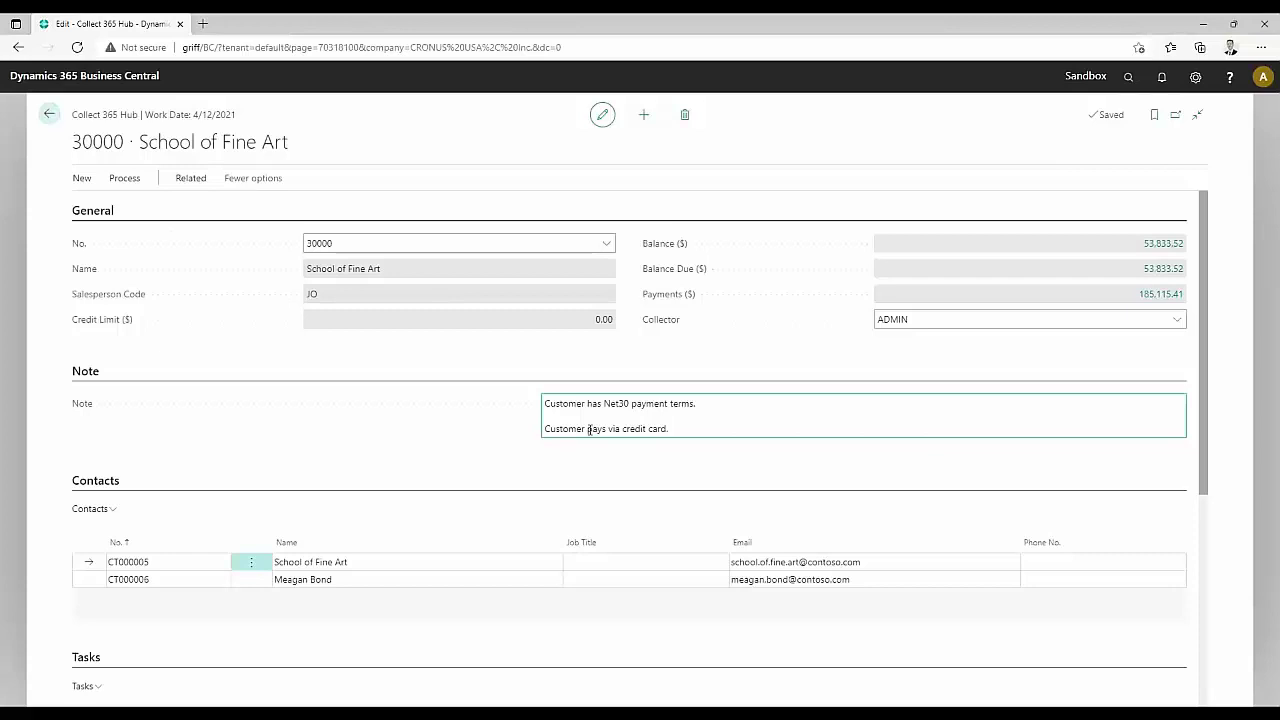
{"action": "scroll", "coordinate": [471, 383], "scroll_direction": "down", "scroll_amount": 3}
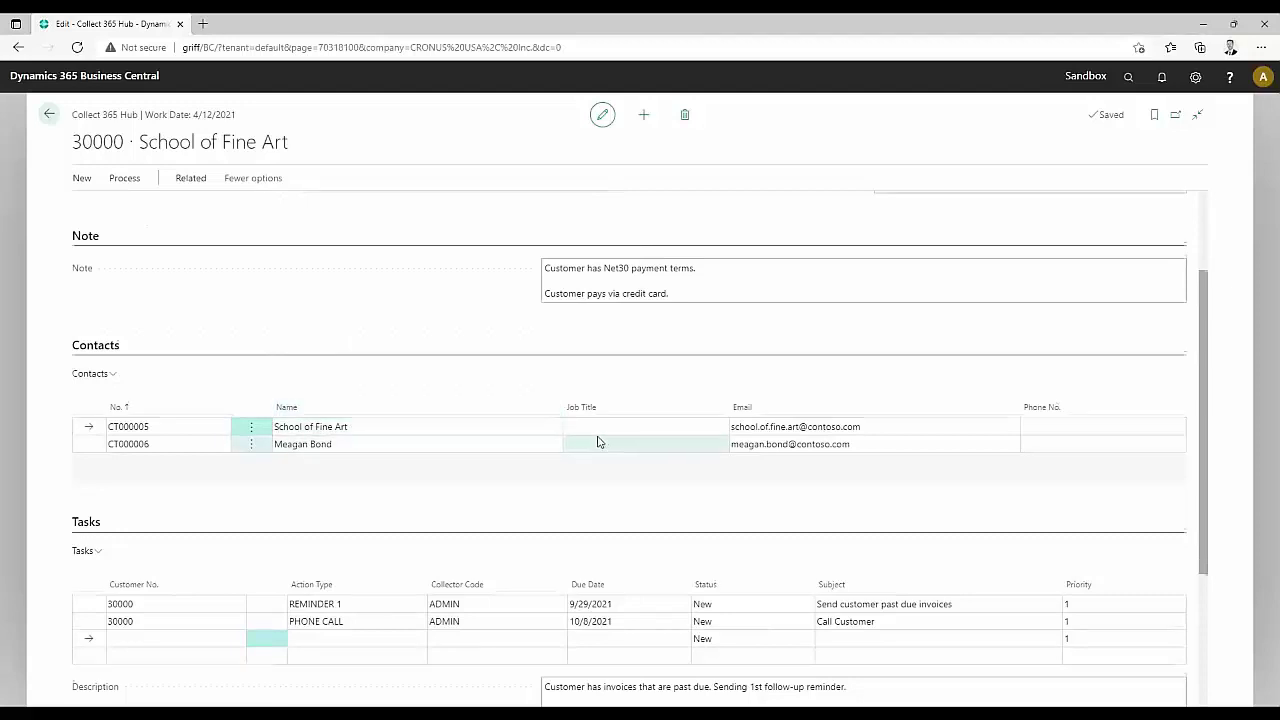
{"action": "scroll", "coordinate": [520, 430], "scroll_direction": "down", "scroll_amount": 2}
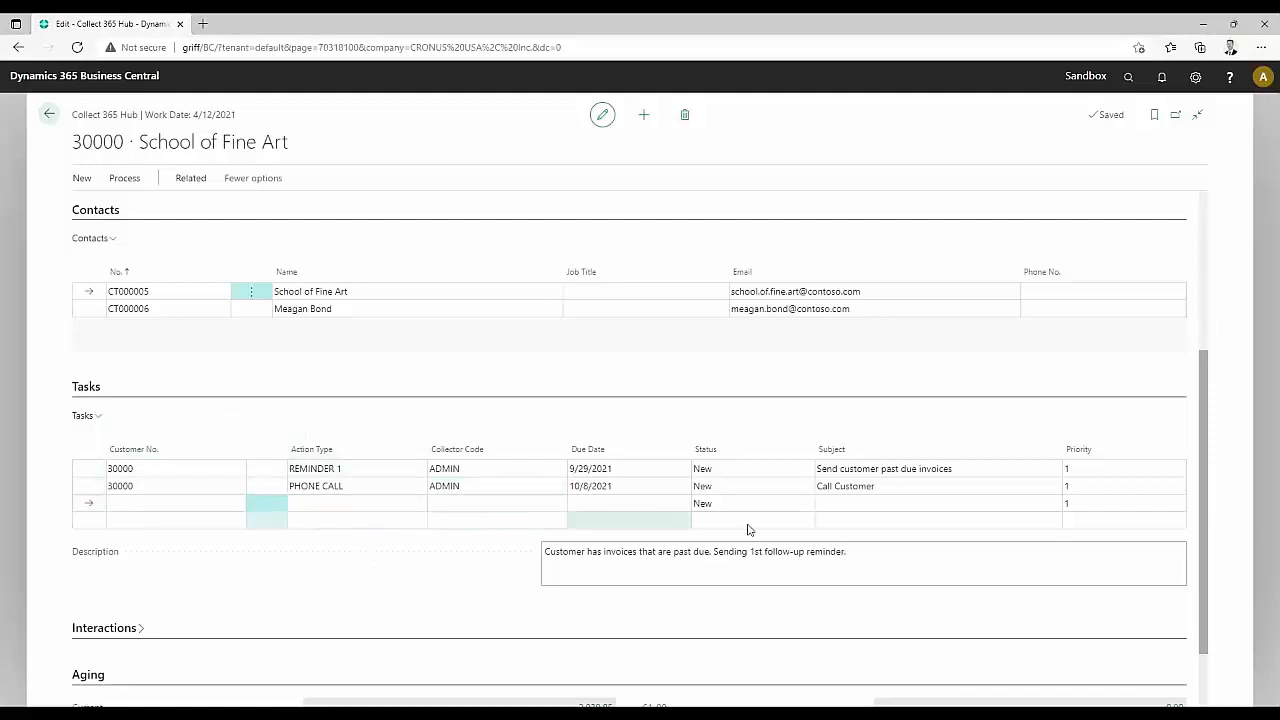
{"action": "scroll", "coordinate": [201, 413], "scroll_direction": "down", "scroll_amount": 1}
{"action": "scroll", "coordinate": [201, 413], "scroll_direction": "down", "scroll_amount": 1}
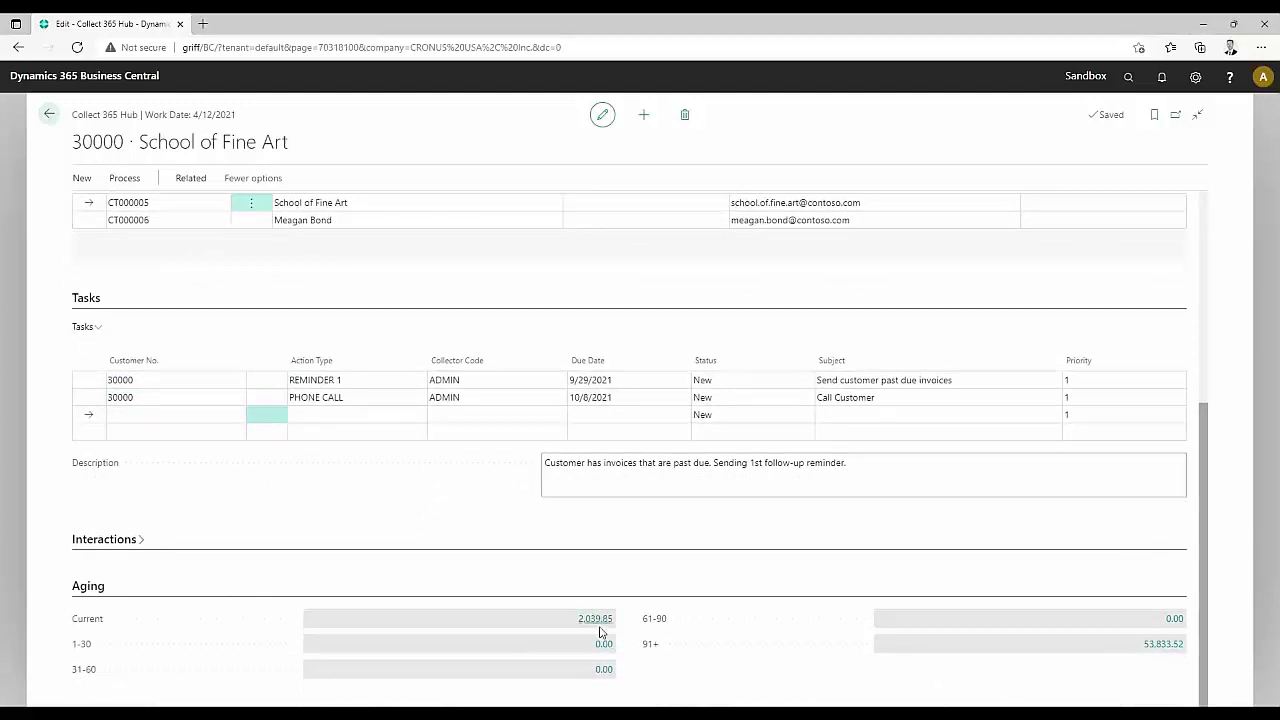
Open the 53,833.52 overdue entries and review posted invoice PS-INV103198, then return
{"action": "left_click", "coordinate": [1165, 645]}
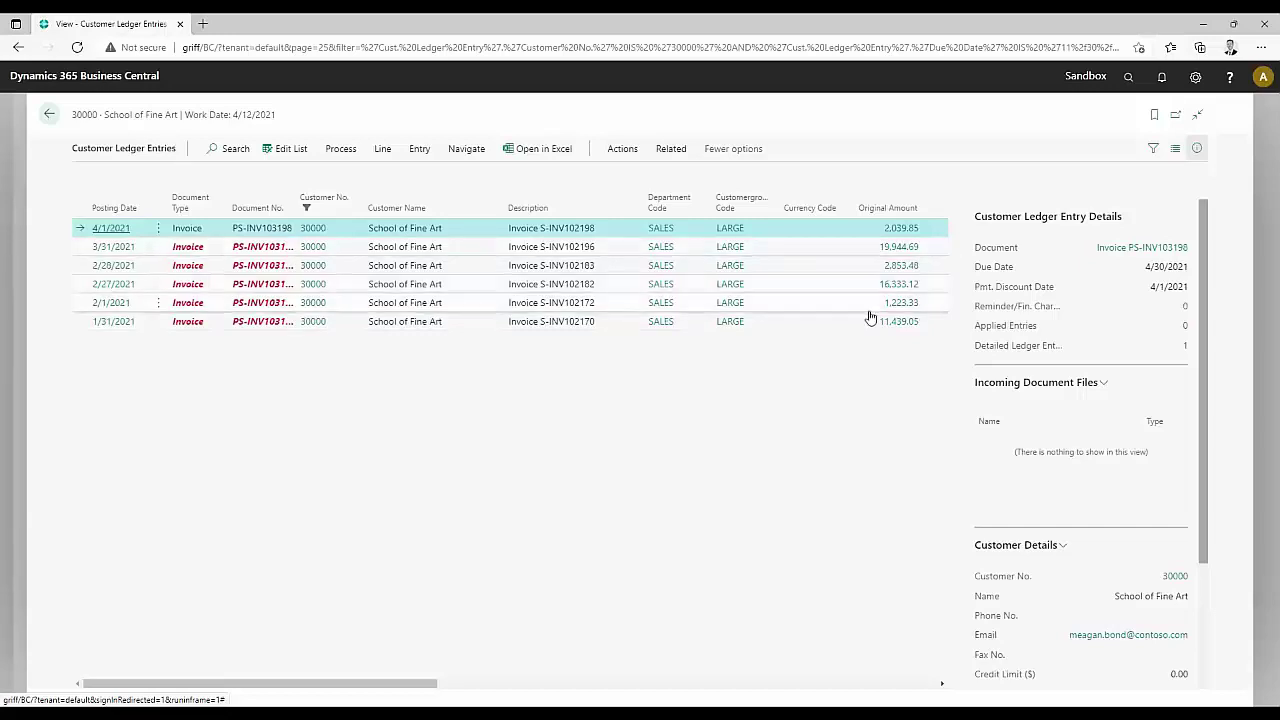
{"action": "left_click", "coordinate": [1110, 252]}
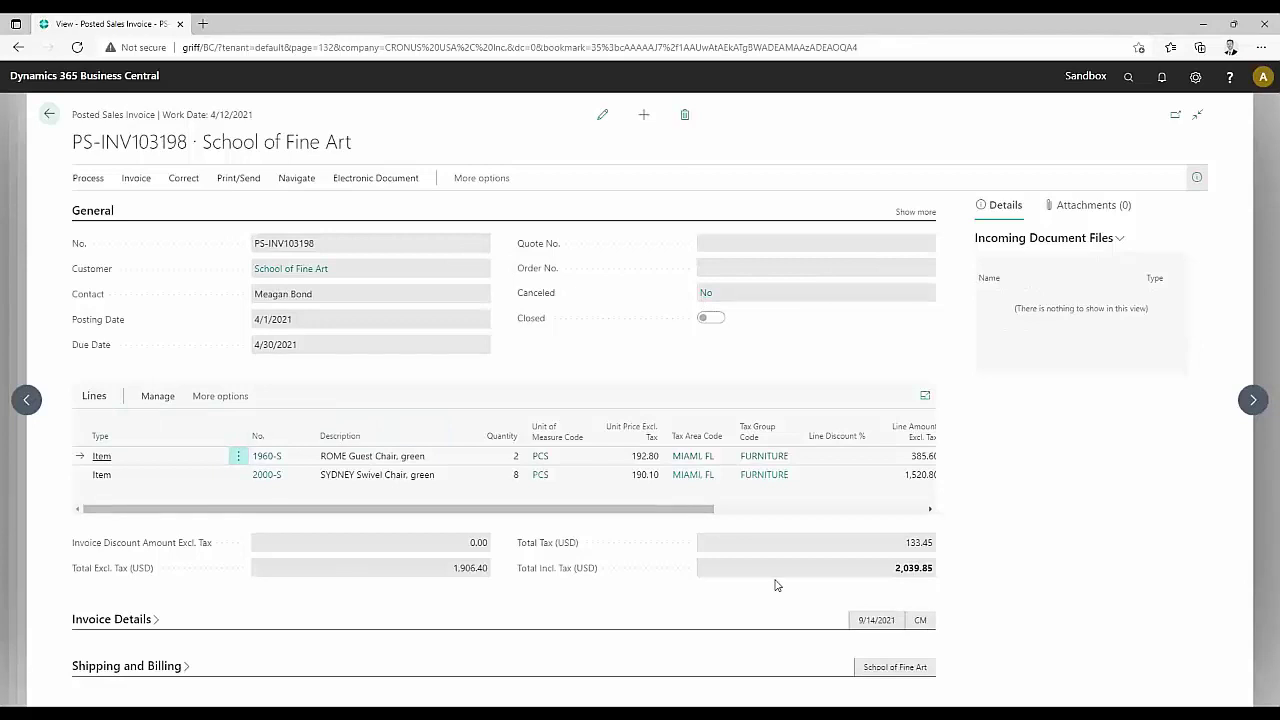
{"action": "left_click", "coordinate": [48, 114]}
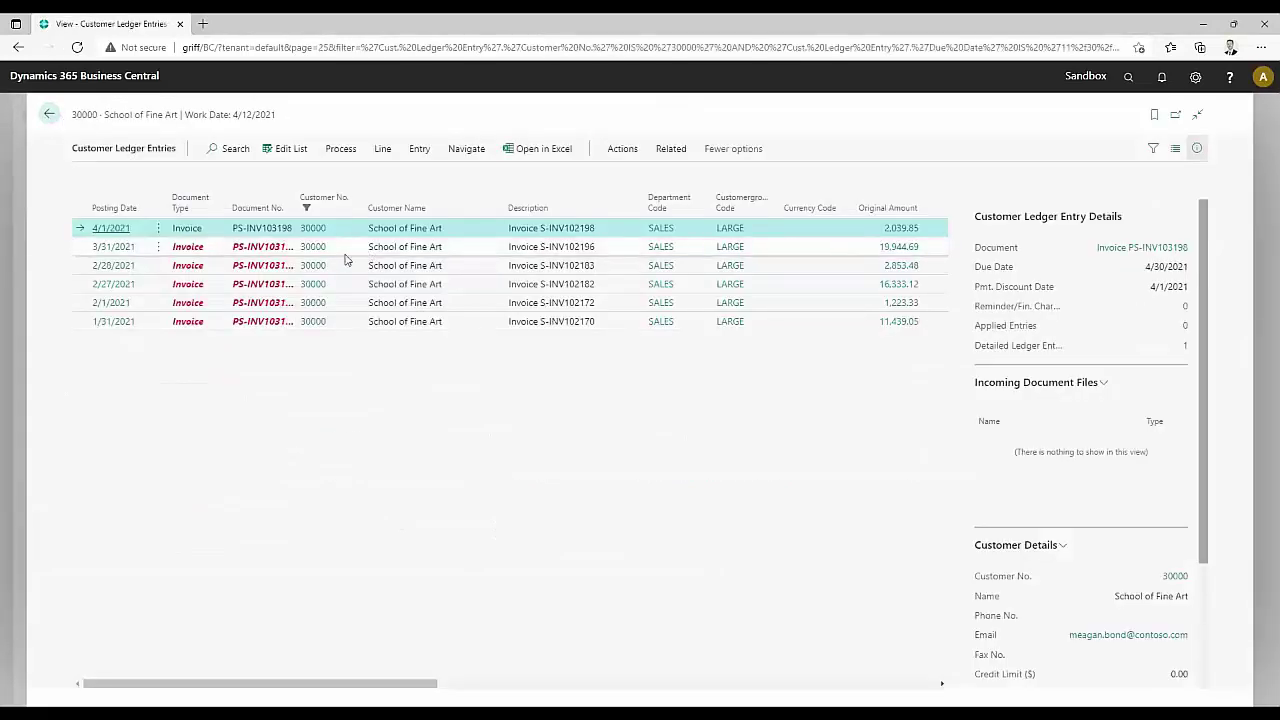
Select a single invoice entry and start a collection task for customer 30000
{"action": "left_click", "coordinate": [76, 247]}
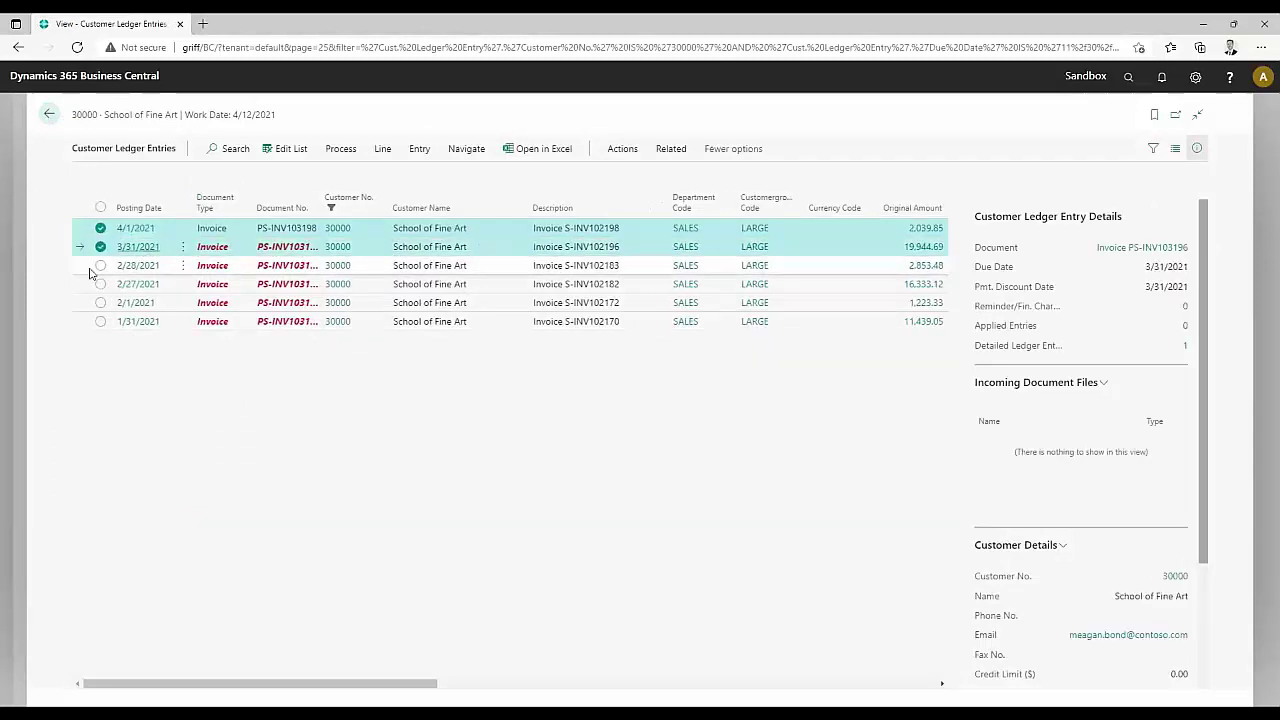
{"action": "left_click", "coordinate": [100, 265]}
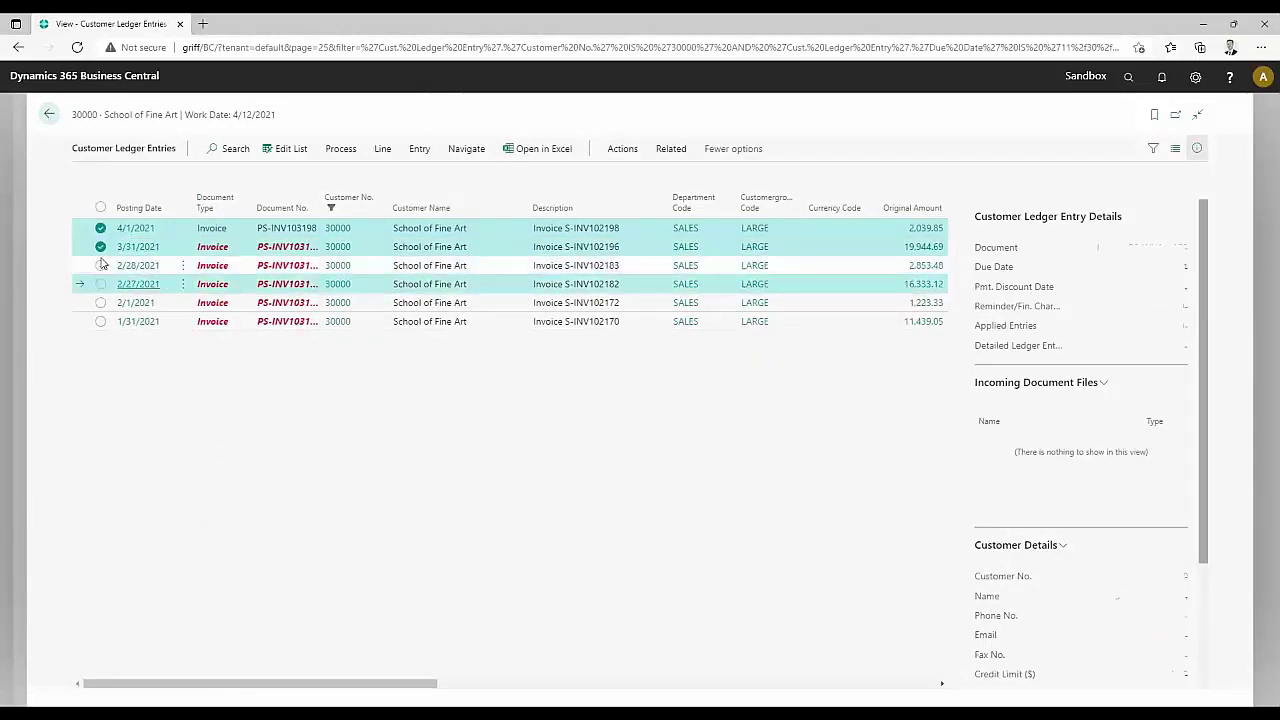
{"action": "left_click", "coordinate": [170, 240]}
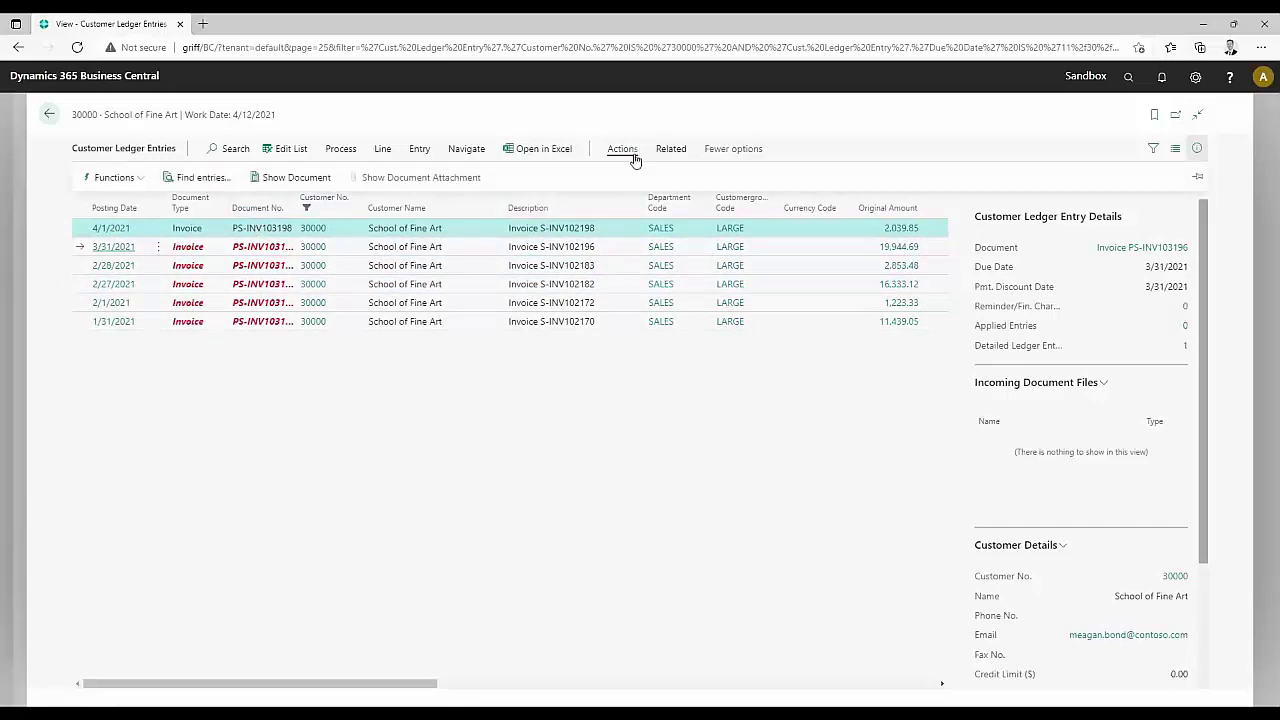
{"action": "left_click", "coordinate": [113, 178]}
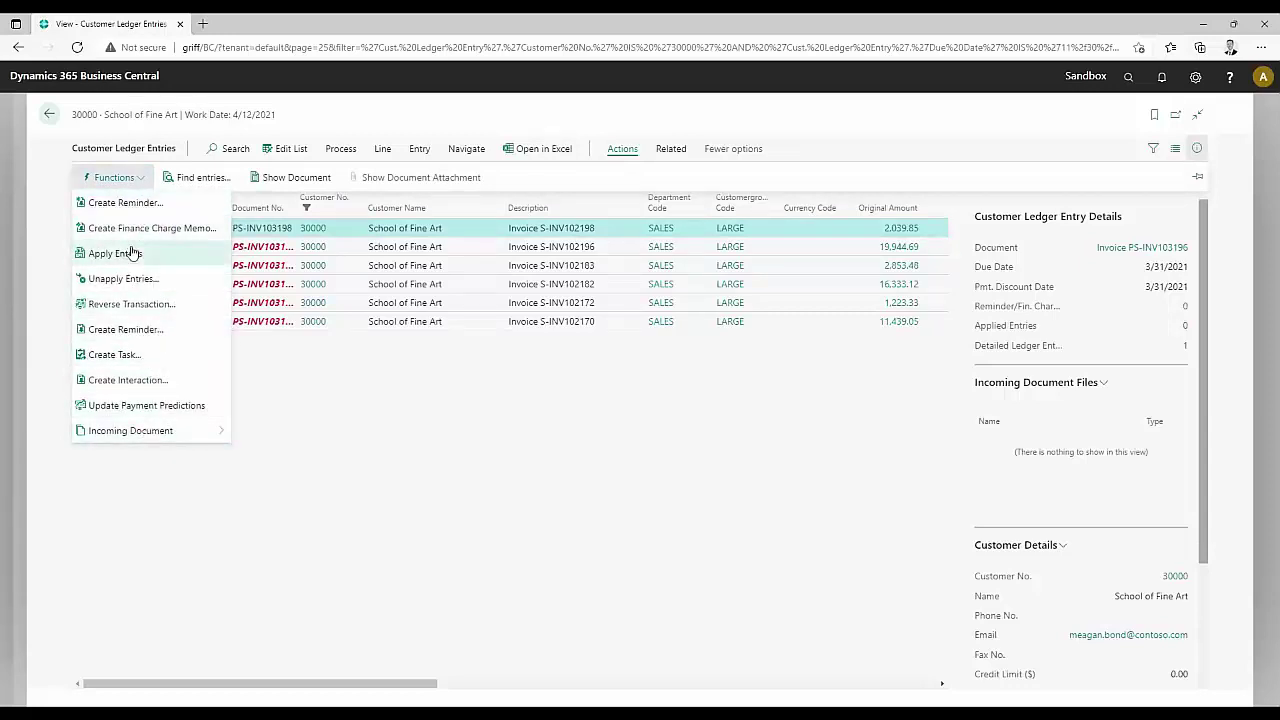
{"action": "left_click", "coordinate": [140, 358]}
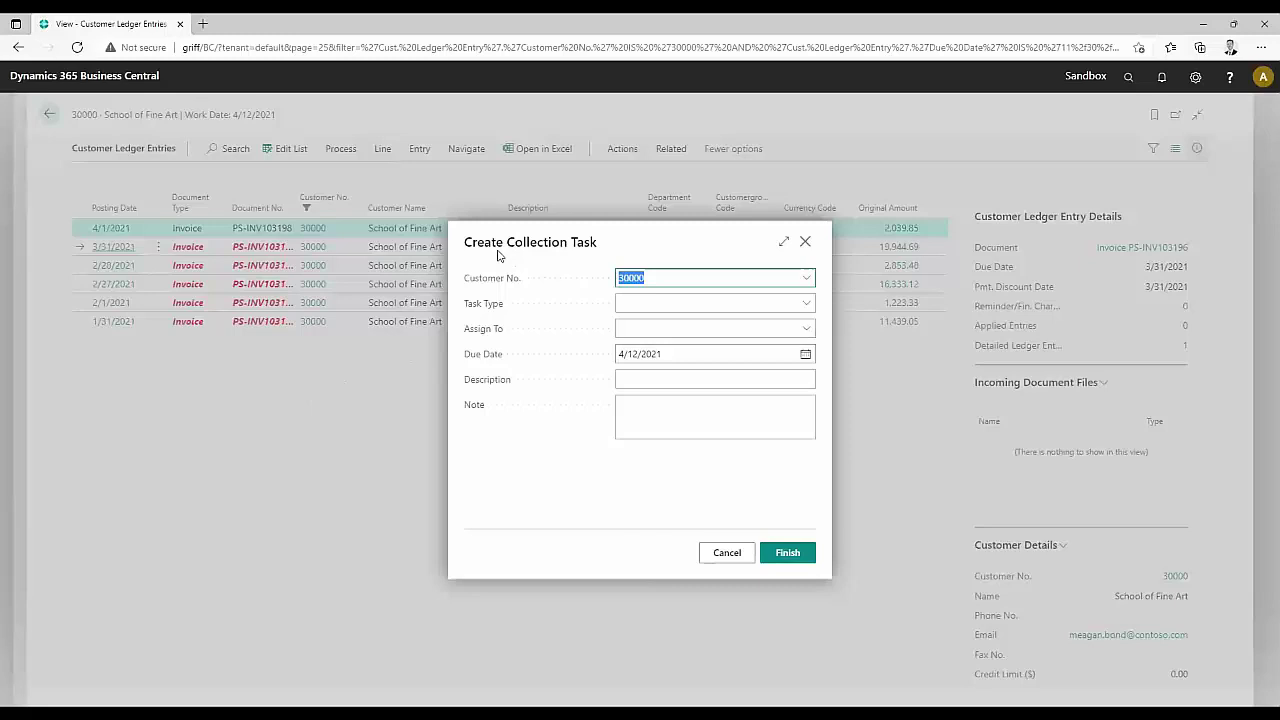
Keep customer 30000, choose task type TEST, and assign the task to ADMIN
{"action": "left_click", "coordinate": [806, 278]}
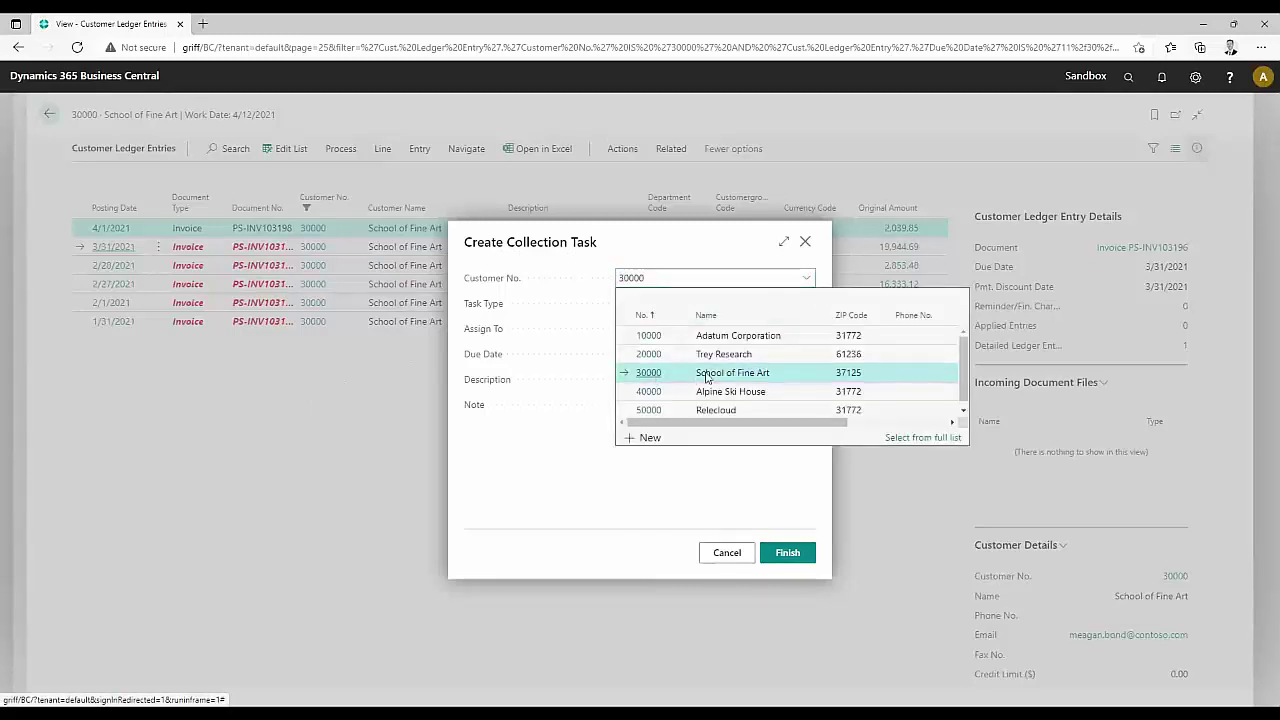
{"action": "left_click", "coordinate": [561, 297]}
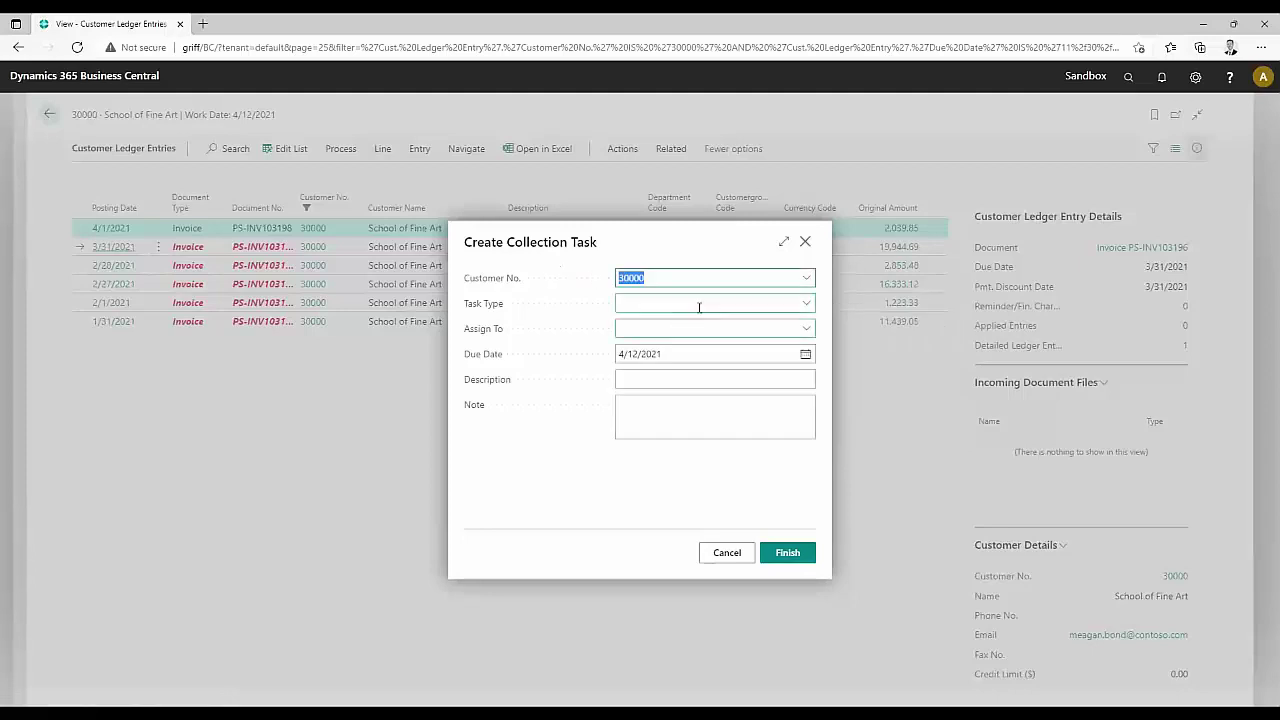
{"action": "left_click", "coordinate": [779, 303]}
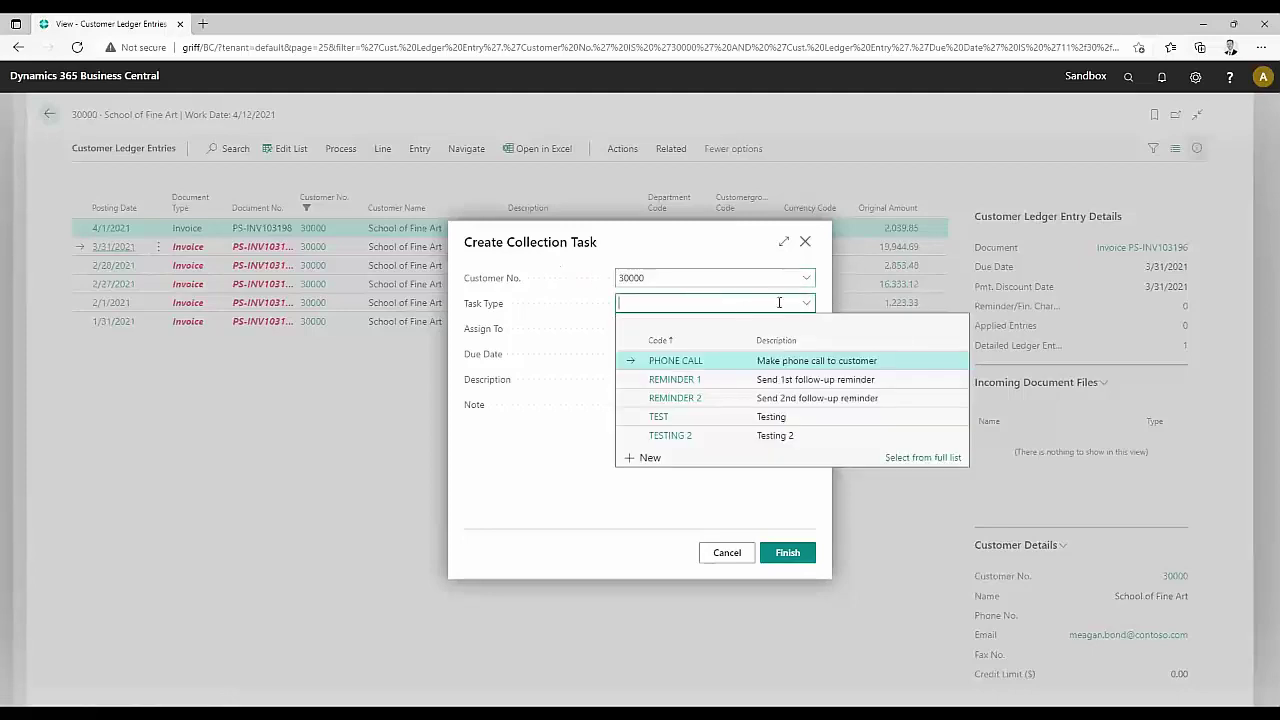
{"action": "left_click", "coordinate": [685, 420]}
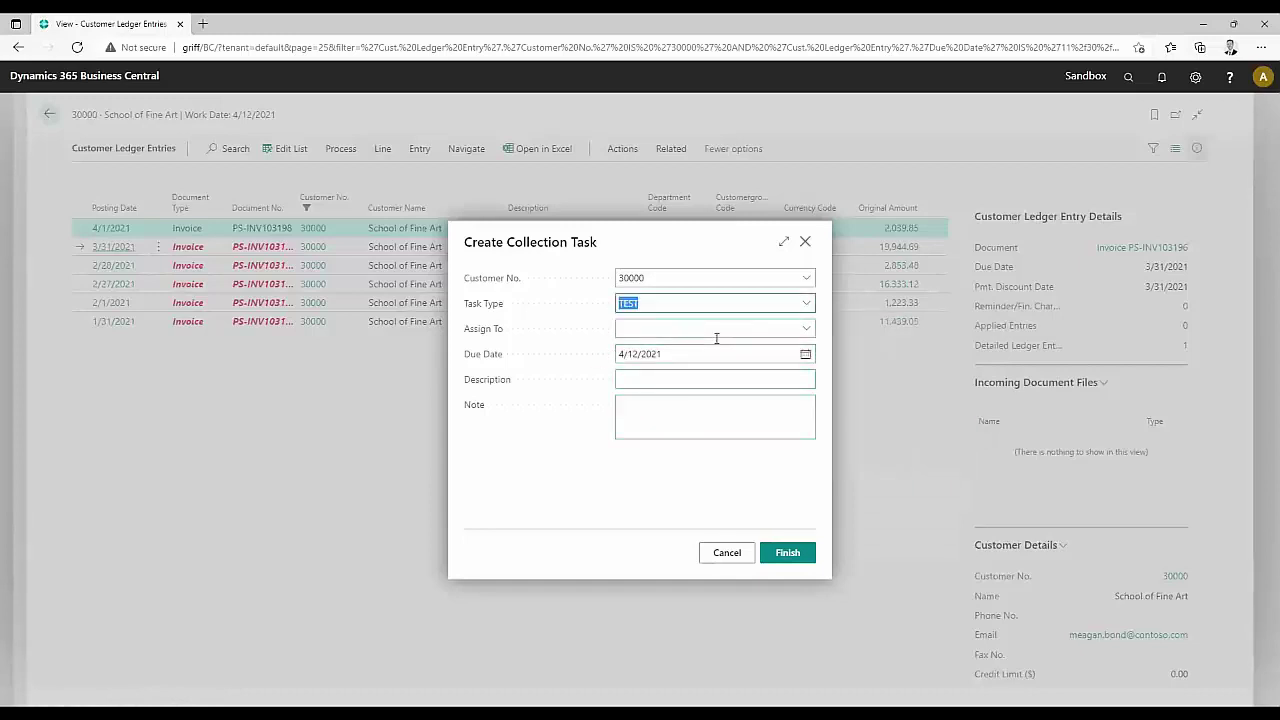
{"action": "left_click", "coordinate": [810, 337]}
{"action": "left_click", "coordinate": [662, 386]}
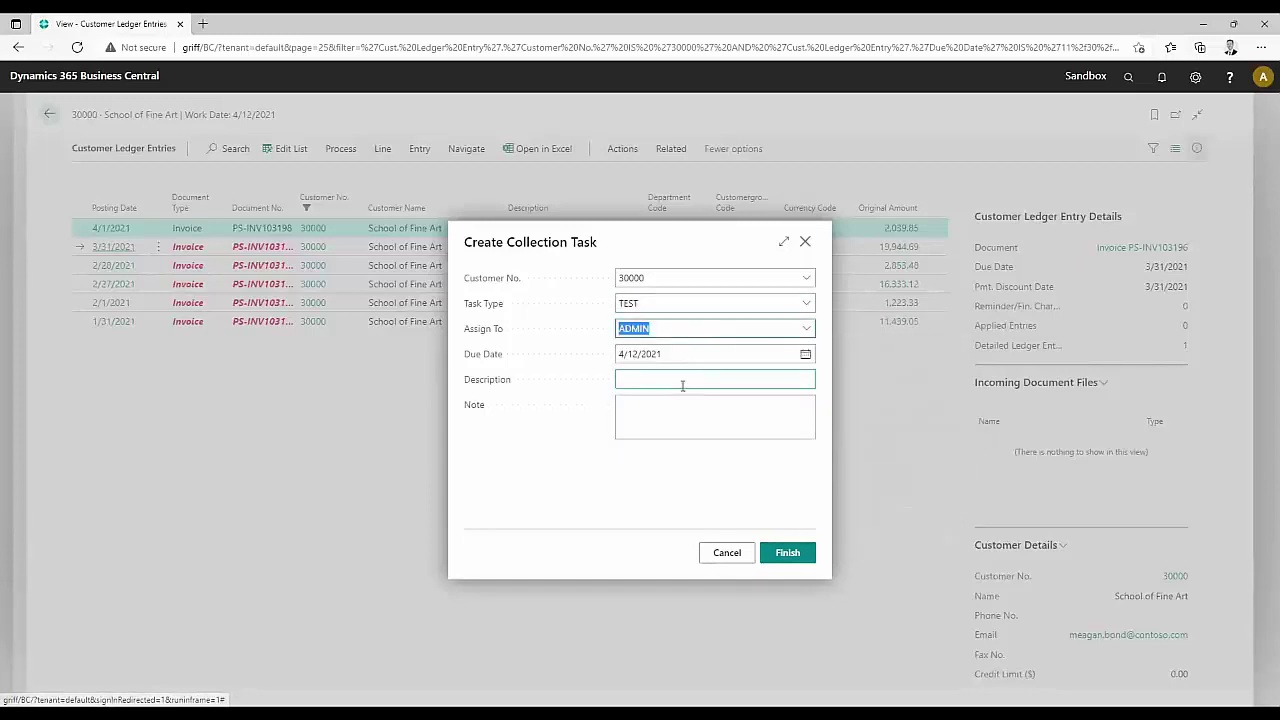
Set due date 12/10/2021, enter description 'Testing w/ Endeavour' and a note, and finish
{"action": "left_click", "coordinate": [805, 354]}
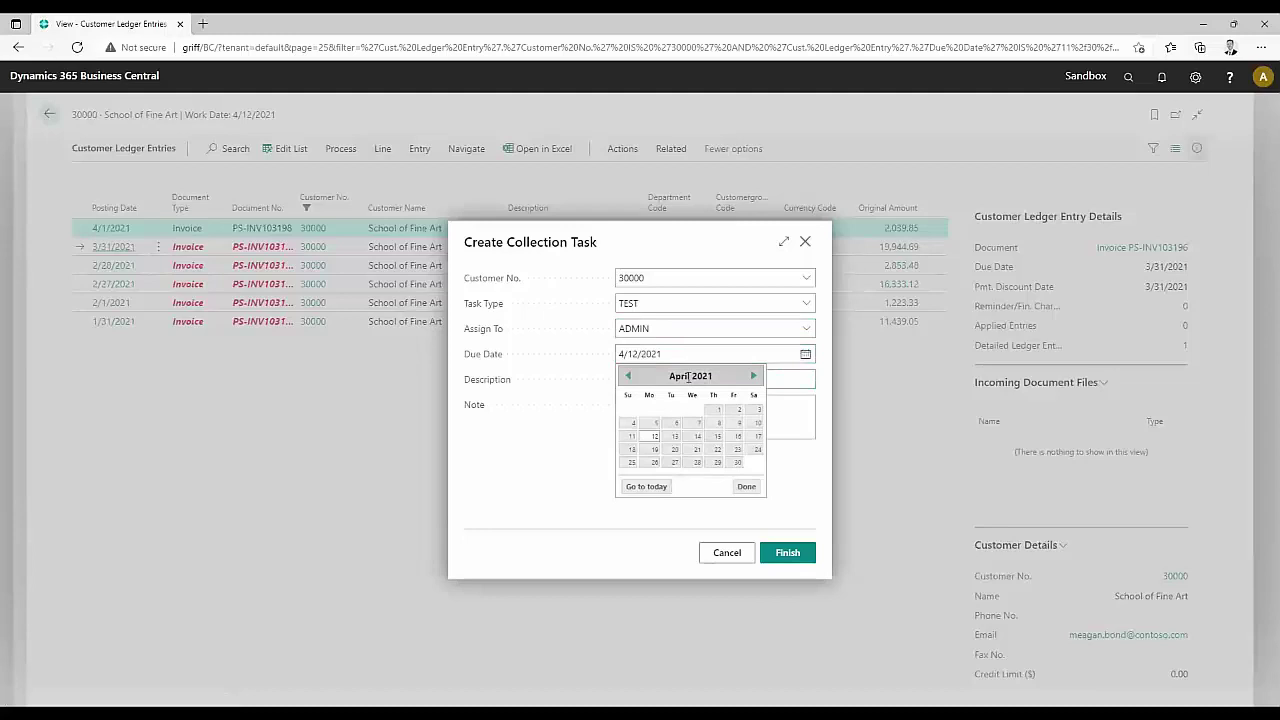
{"action": "left_click", "coordinate": [750, 376]}
{"action": "left_click", "coordinate": [750, 376]}
{"action": "left_click", "coordinate": [751, 376]}
{"action": "left_click", "coordinate": [751, 376]}
{"action": "left_click", "coordinate": [751, 376]}
{"action": "left_click", "coordinate": [752, 376]}
{"action": "left_click", "coordinate": [752, 376]}
{"action": "left_click", "coordinate": [752, 376]}
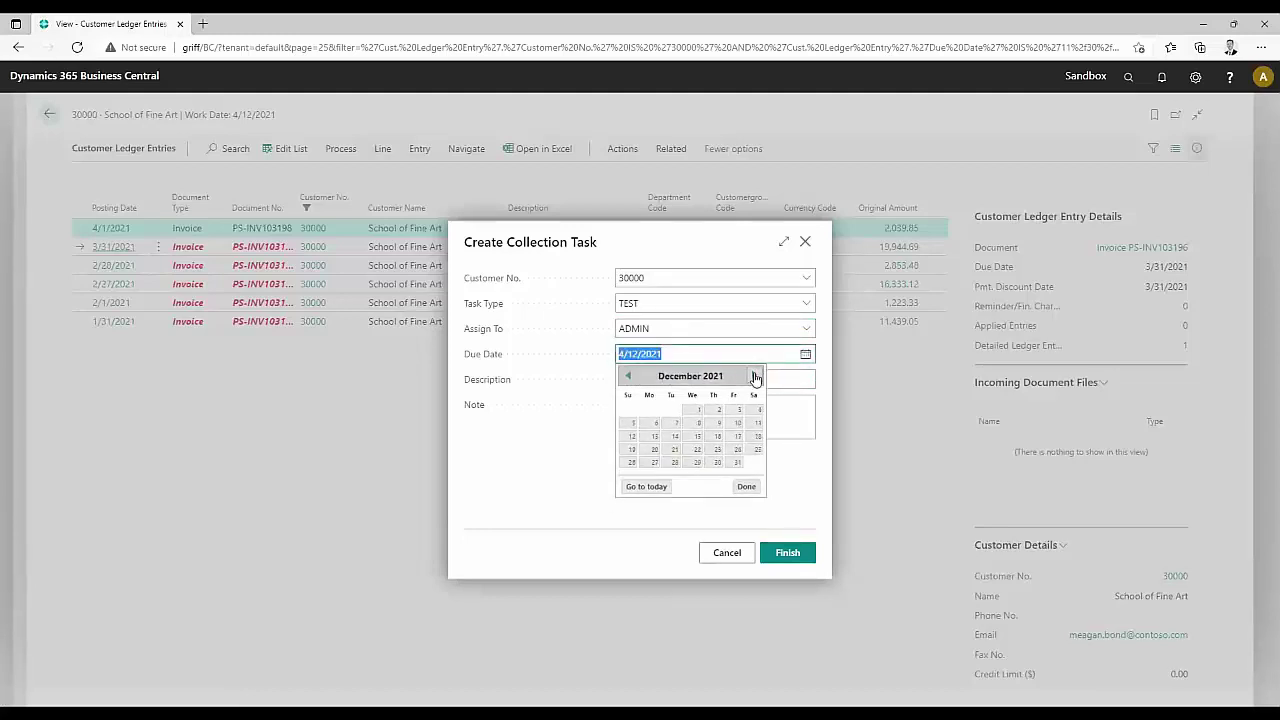
{"action": "left_click", "coordinate": [737, 422]}
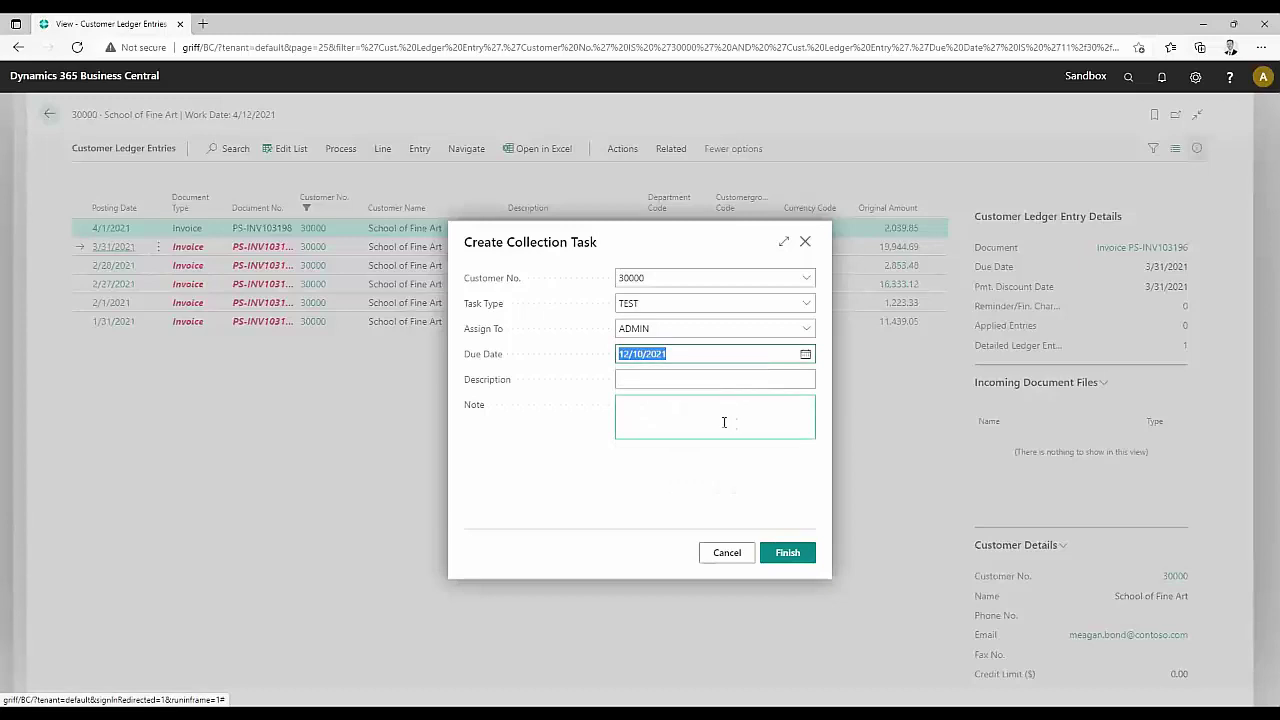
{"action": "left_click", "coordinate": [643, 380]}
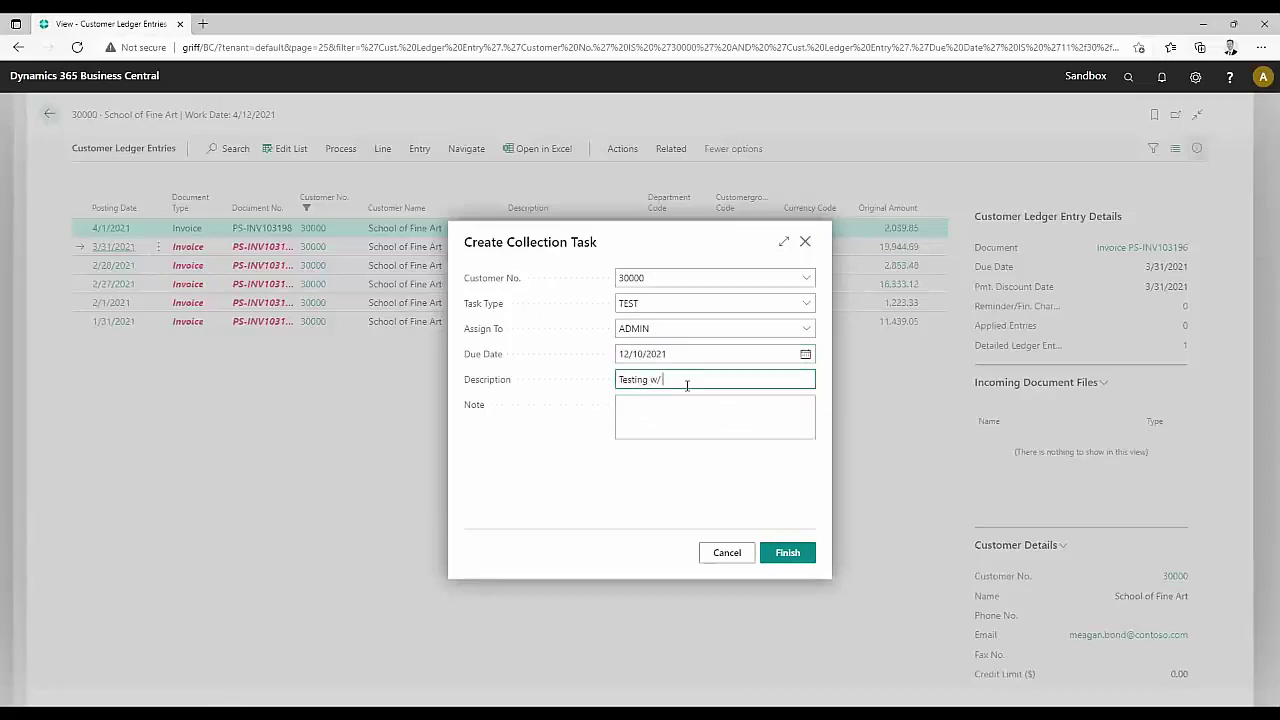
{"action": "key", "text": "Tab"}
{"action": "type", "text": "Te"}
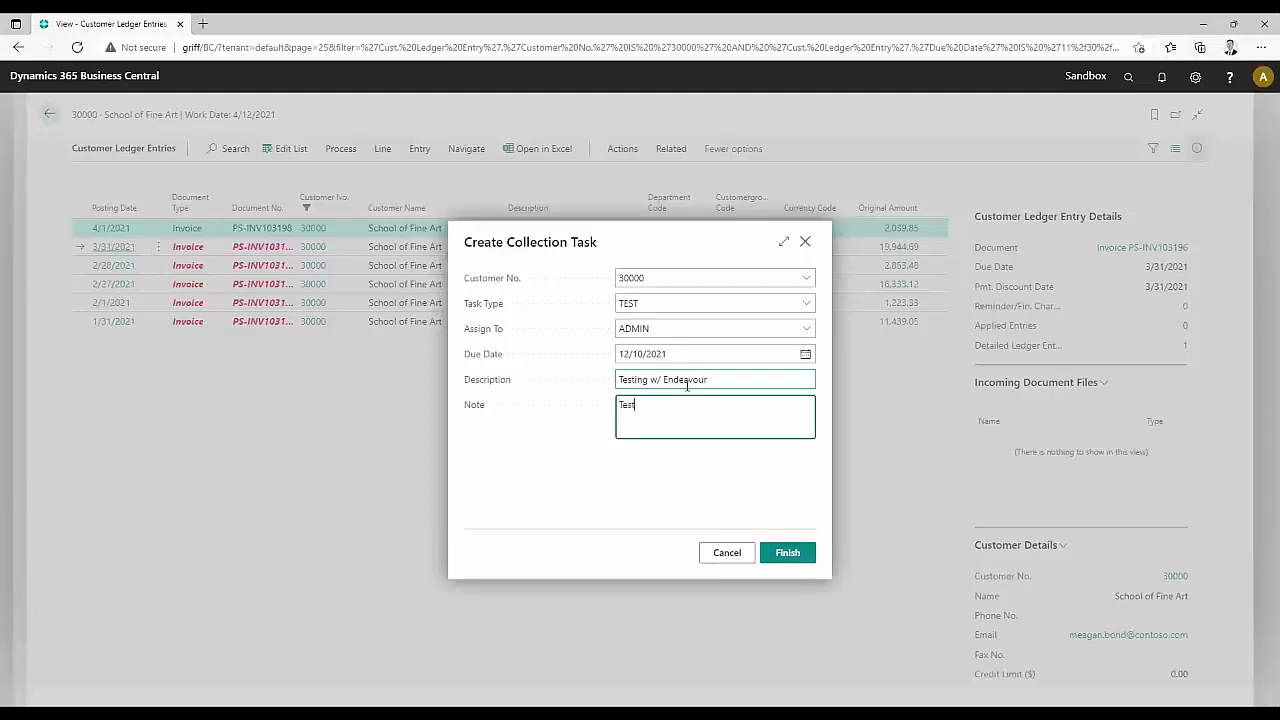
{"action": "left_click", "coordinate": [785, 555]}
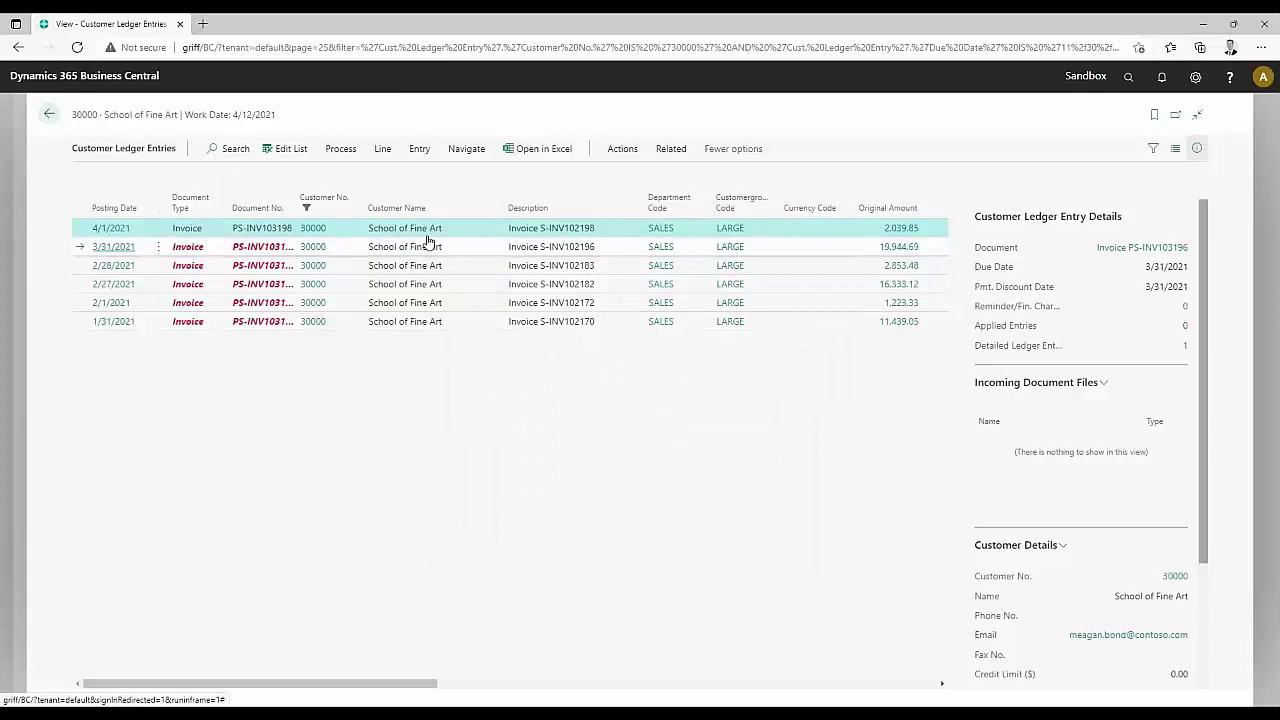
Check the new task on the School of Fine Art hub card, then return to the Collector Role Center
{"action": "left_click", "coordinate": [48, 114]}
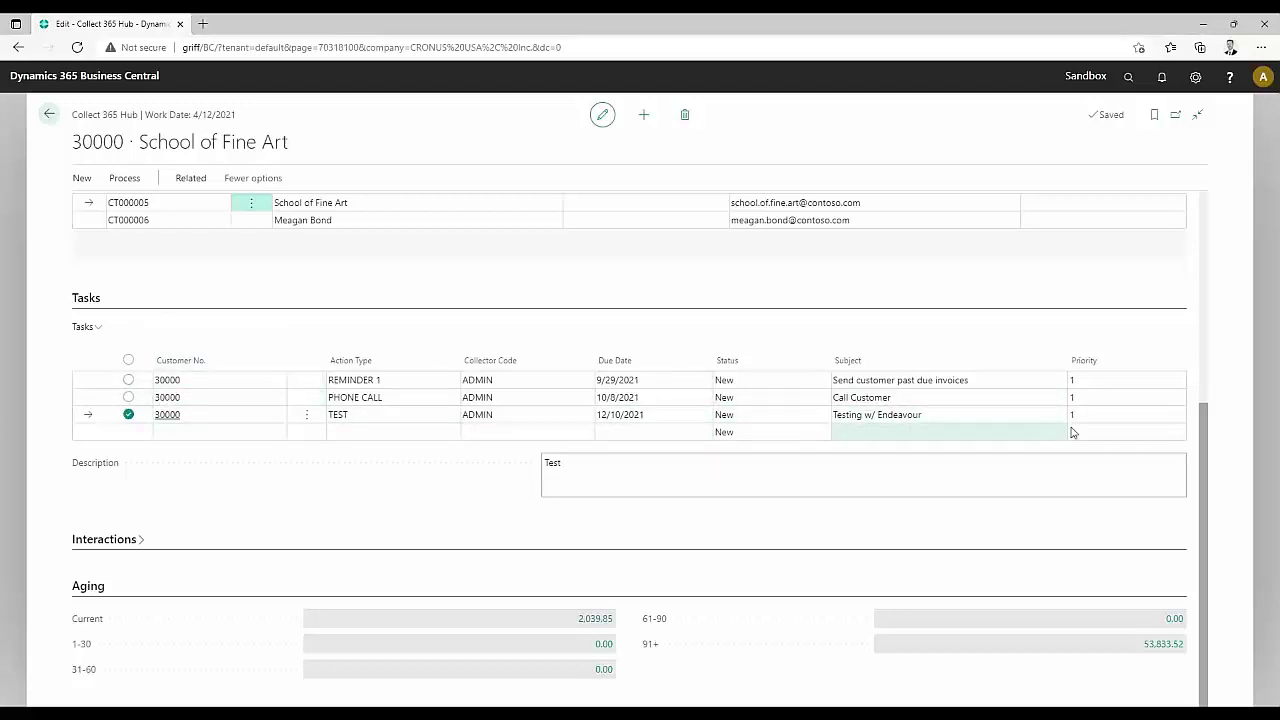
{"action": "scroll", "coordinate": [269, 474], "scroll_direction": "up", "scroll_amount": 4}
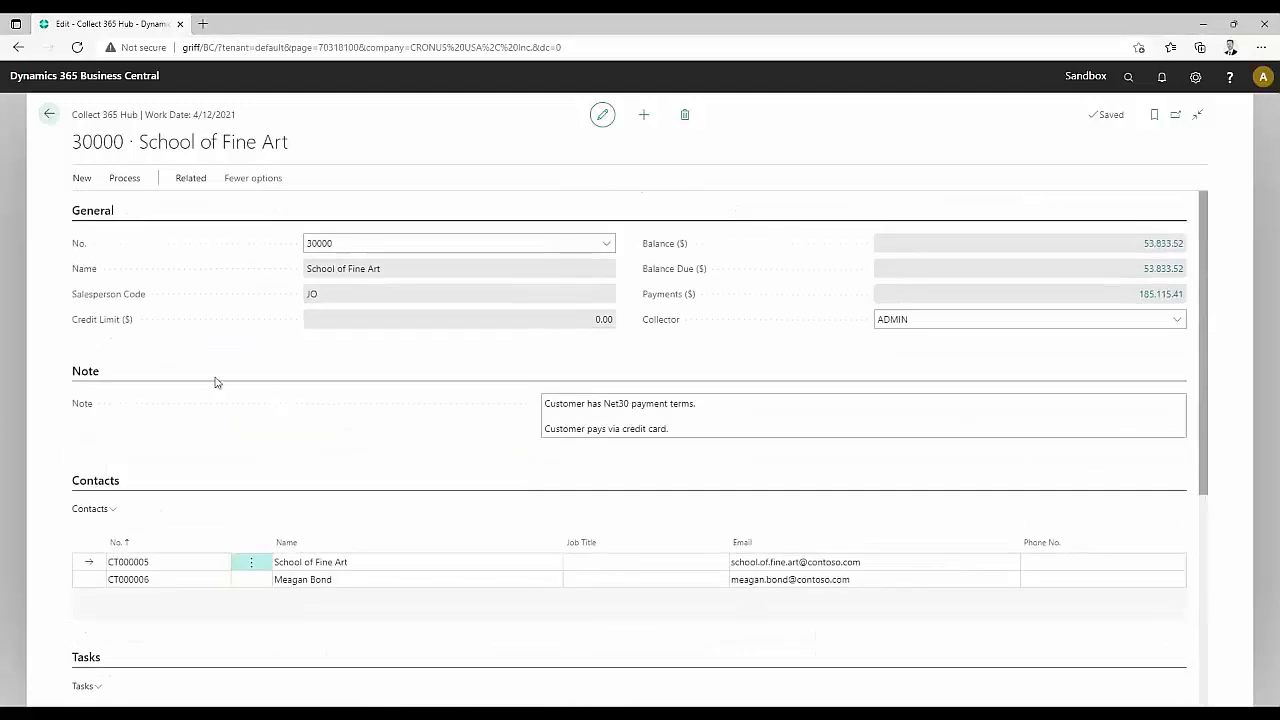
{"action": "left_click", "coordinate": [49, 114]}
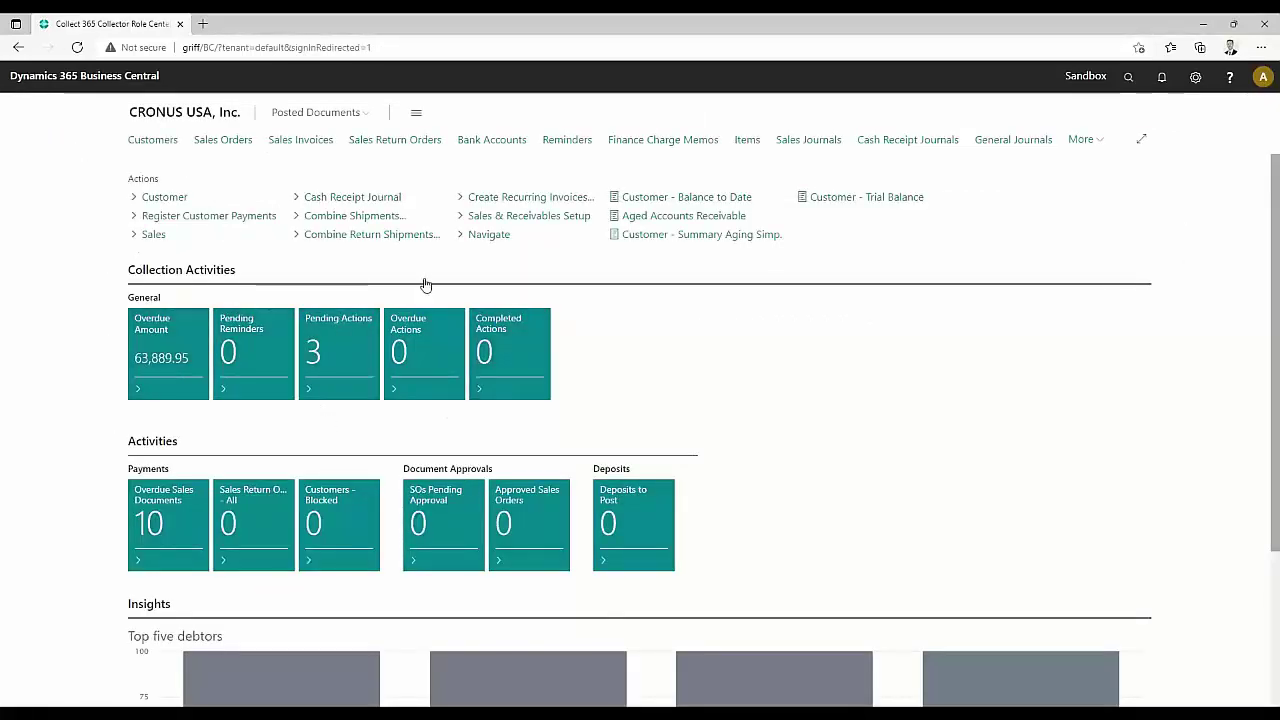
Refresh the Role Center and review the 4 pending actions, including the TEST task
{"action": "left_click", "coordinate": [77, 47]}
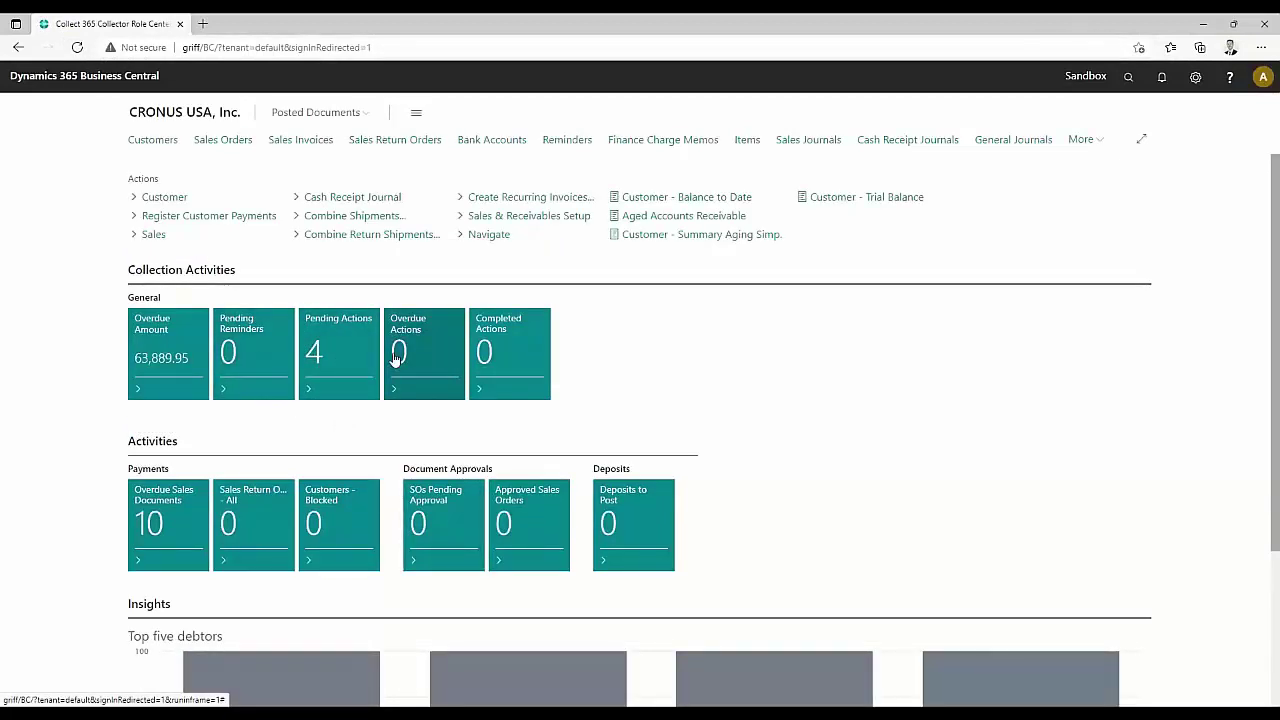
{"action": "left_click", "coordinate": [342, 350]}
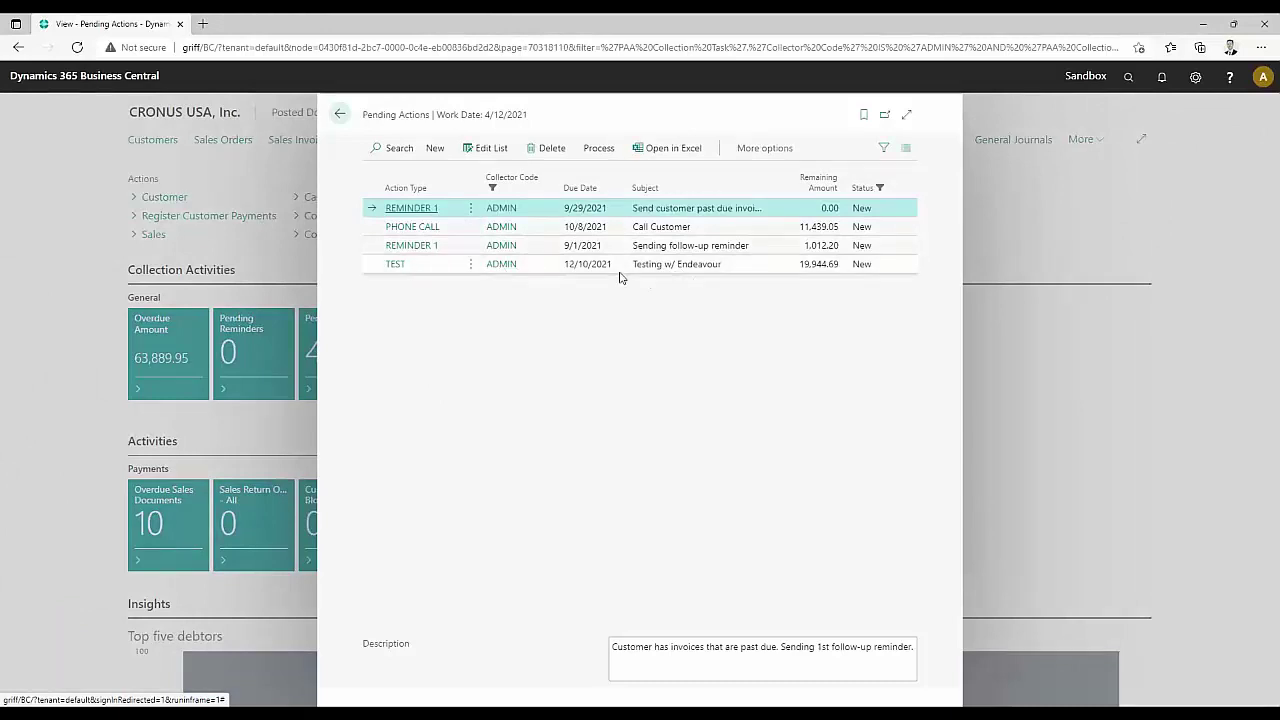
{"action": "left_click", "coordinate": [340, 114]}
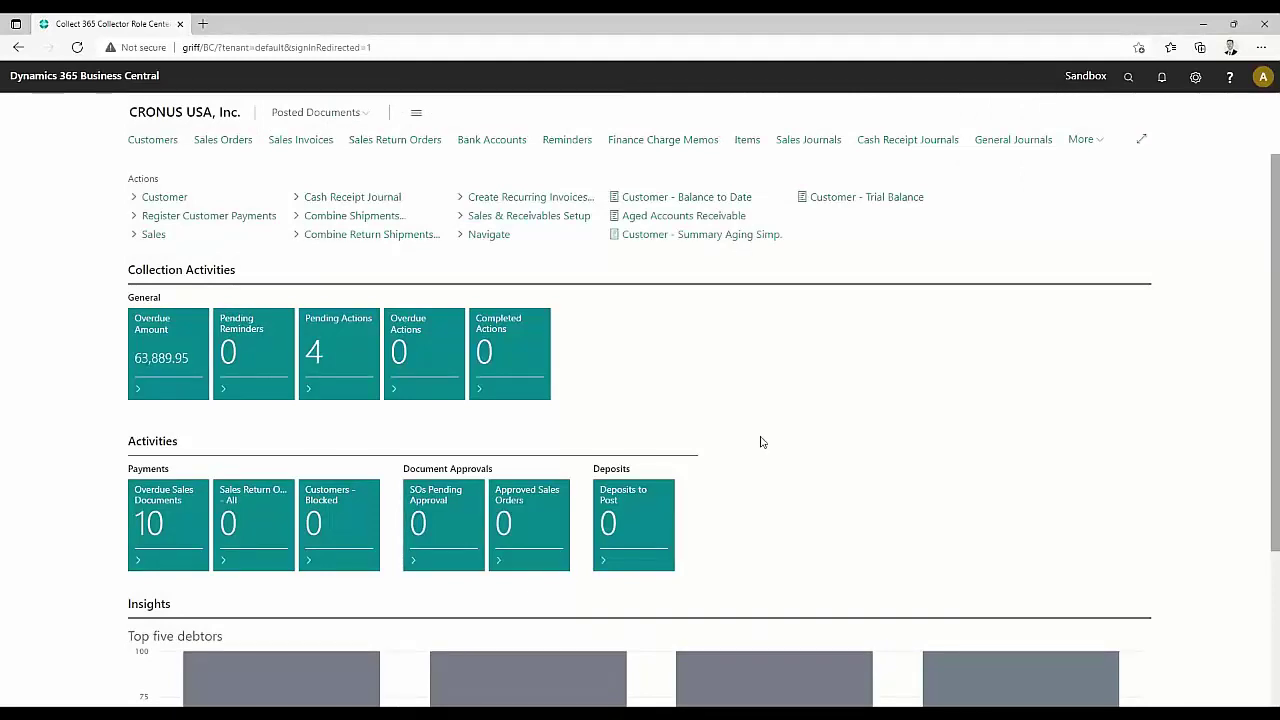
{"action": "left_click", "coordinate": [168, 342]}
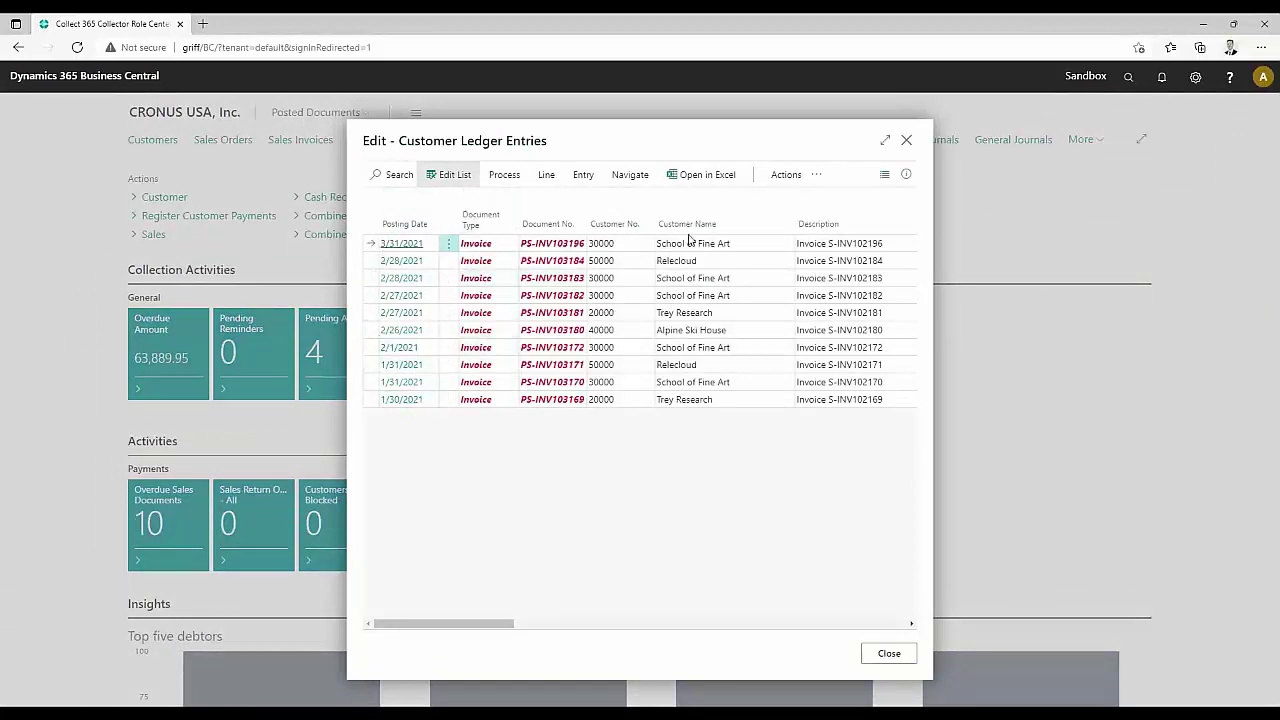
{"action": "left_click", "coordinate": [786, 174]}
{"action": "left_click", "coordinate": [404, 202]}
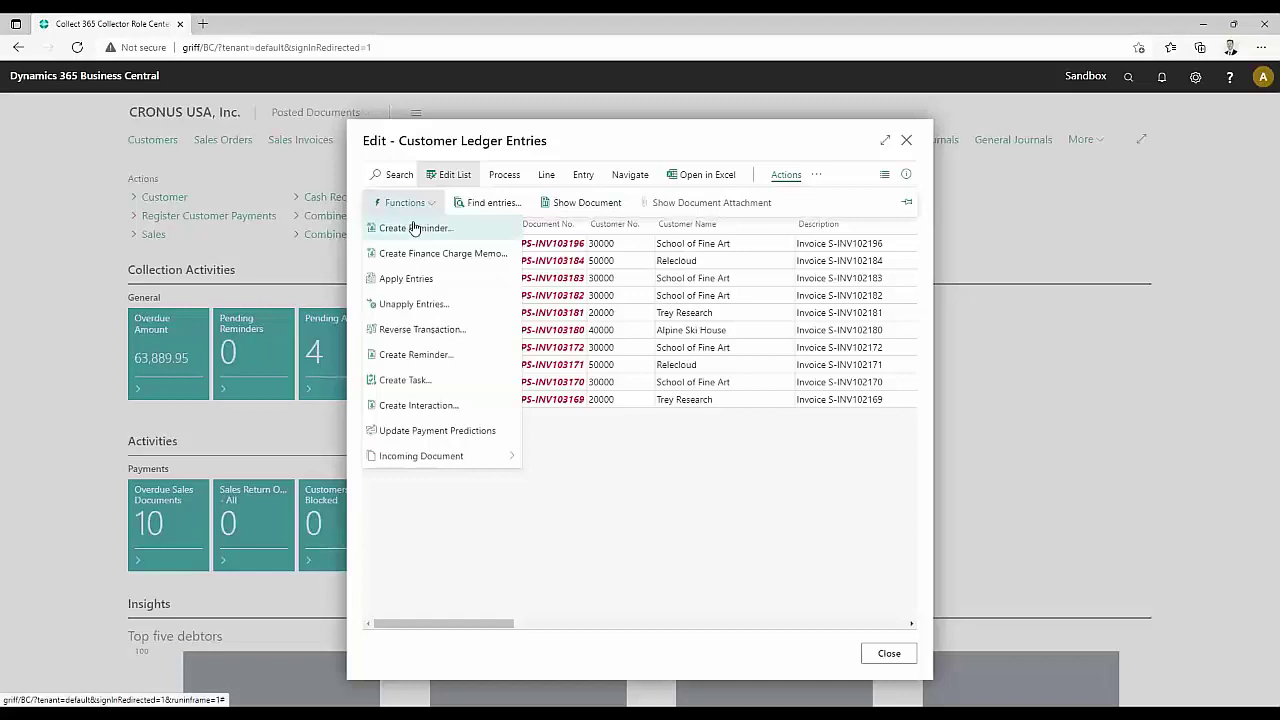
{"action": "left_click", "coordinate": [405, 381]}
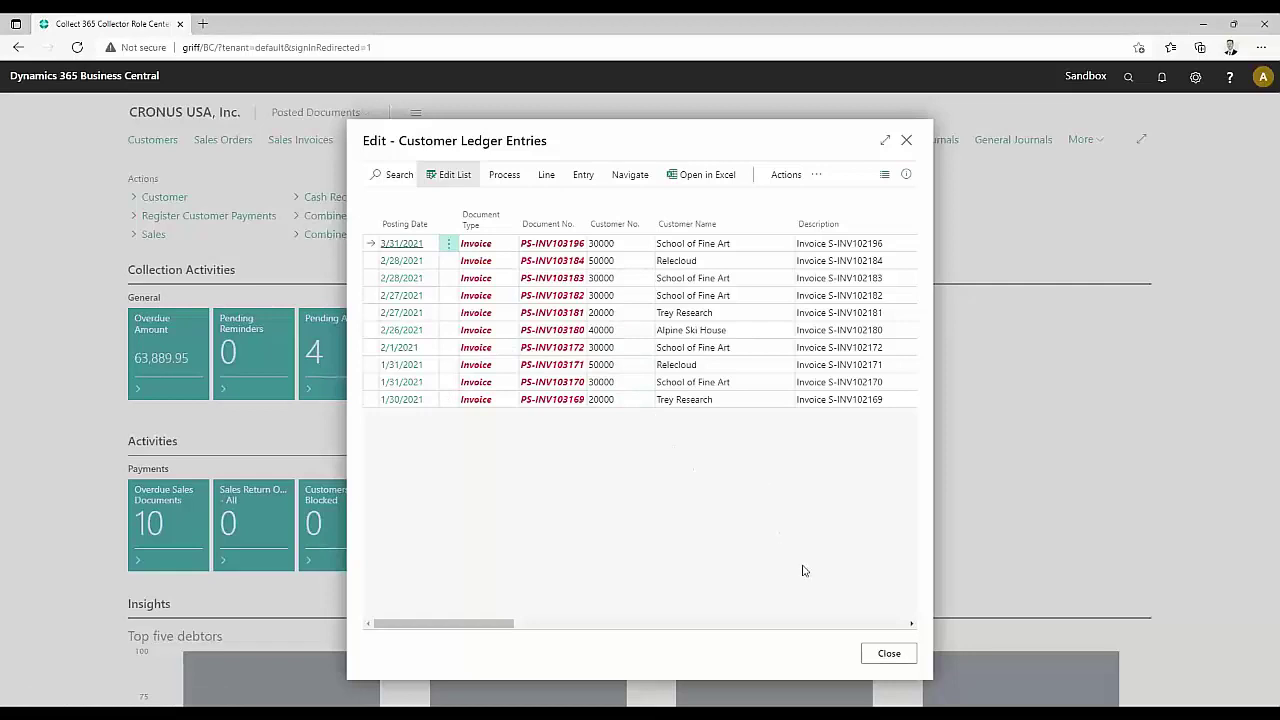
Search 'cusquer' to open Collect 365 Customer Queries and open the ADMIN query's customer filter
{"action": "left_click", "coordinate": [886, 653]}
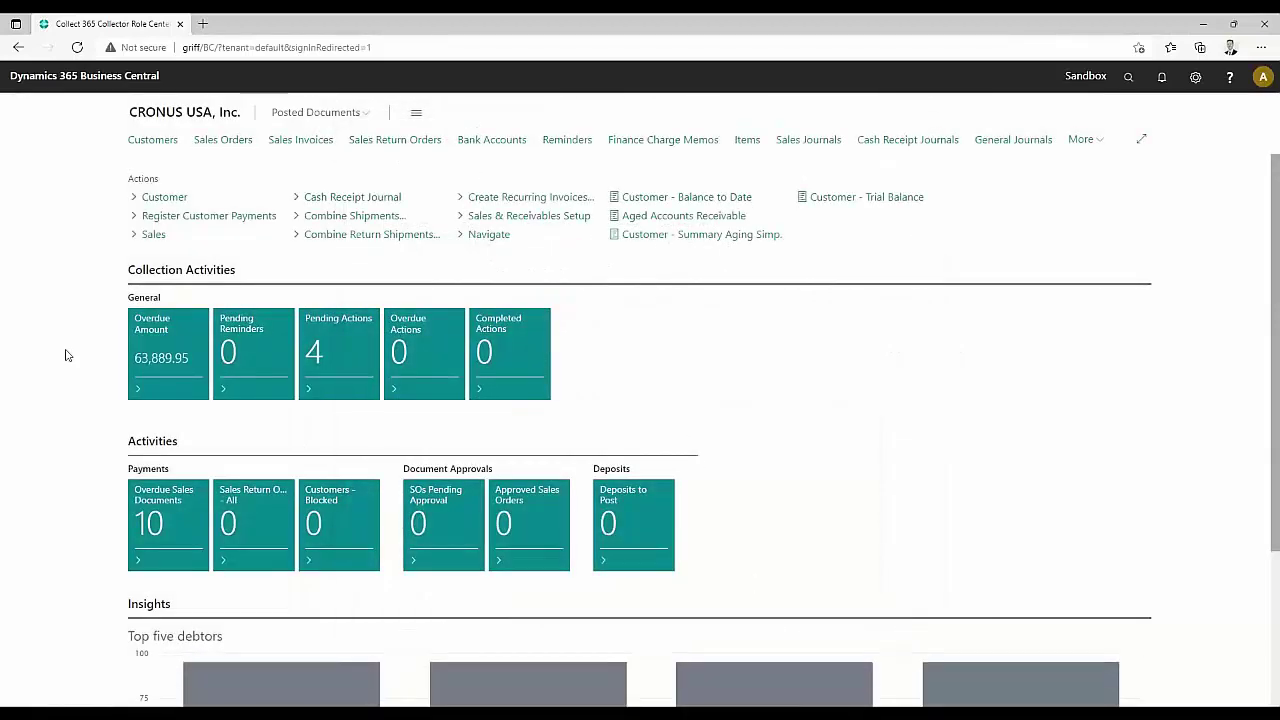
{"action": "left_click", "coordinate": [1130, 80]}
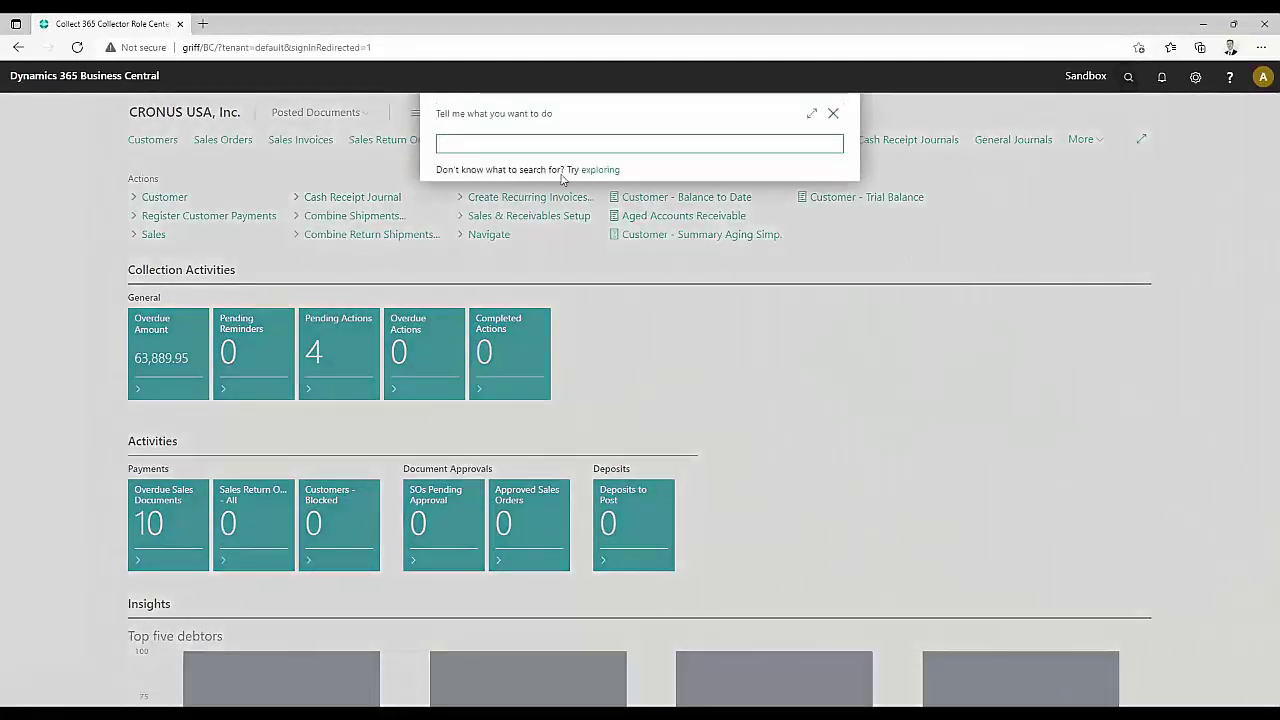
{"action": "type", "text": "cus"}
{"action": "type", "text": "quer"}
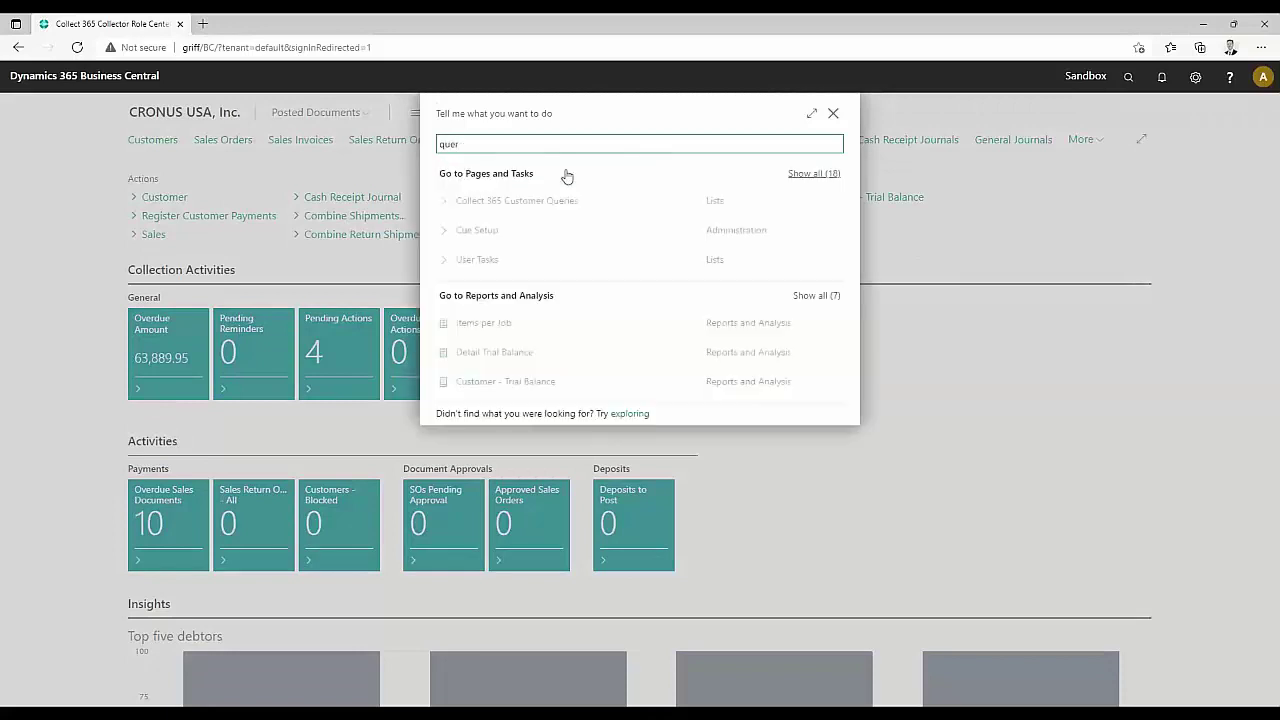
{"action": "left_click", "coordinate": [525, 202]}
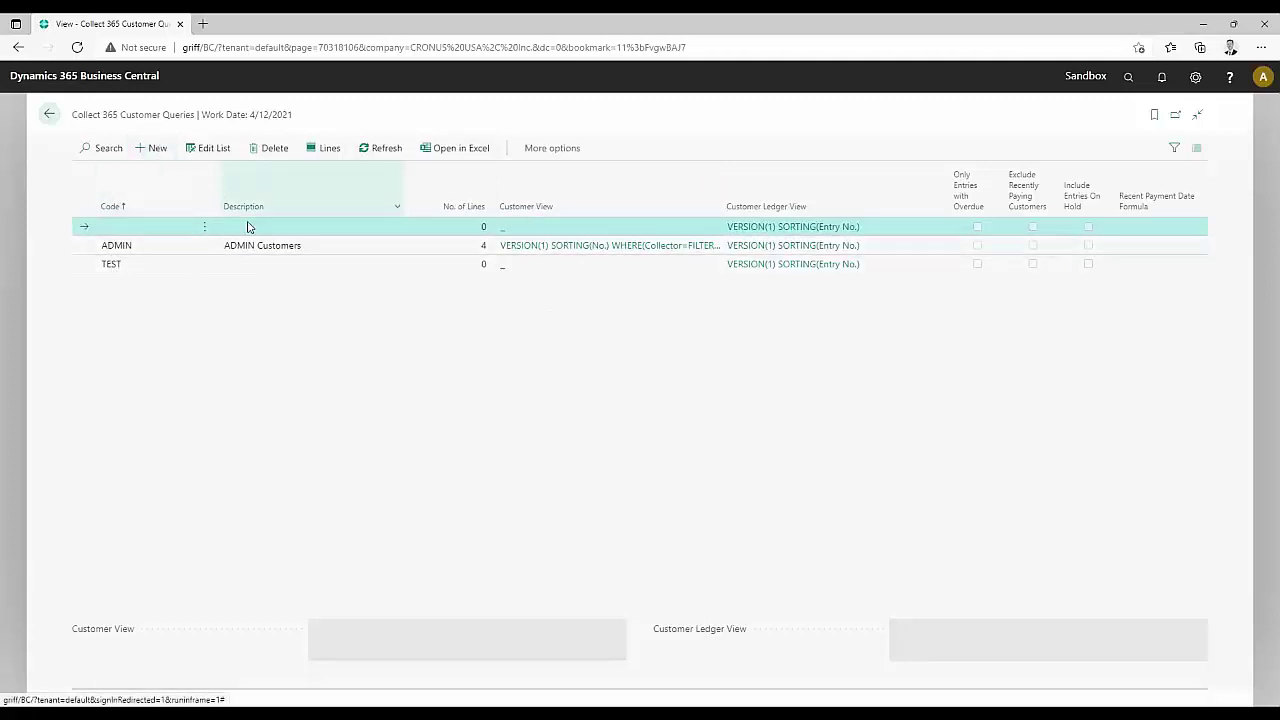
{"action": "left_click", "coordinate": [160, 250]}
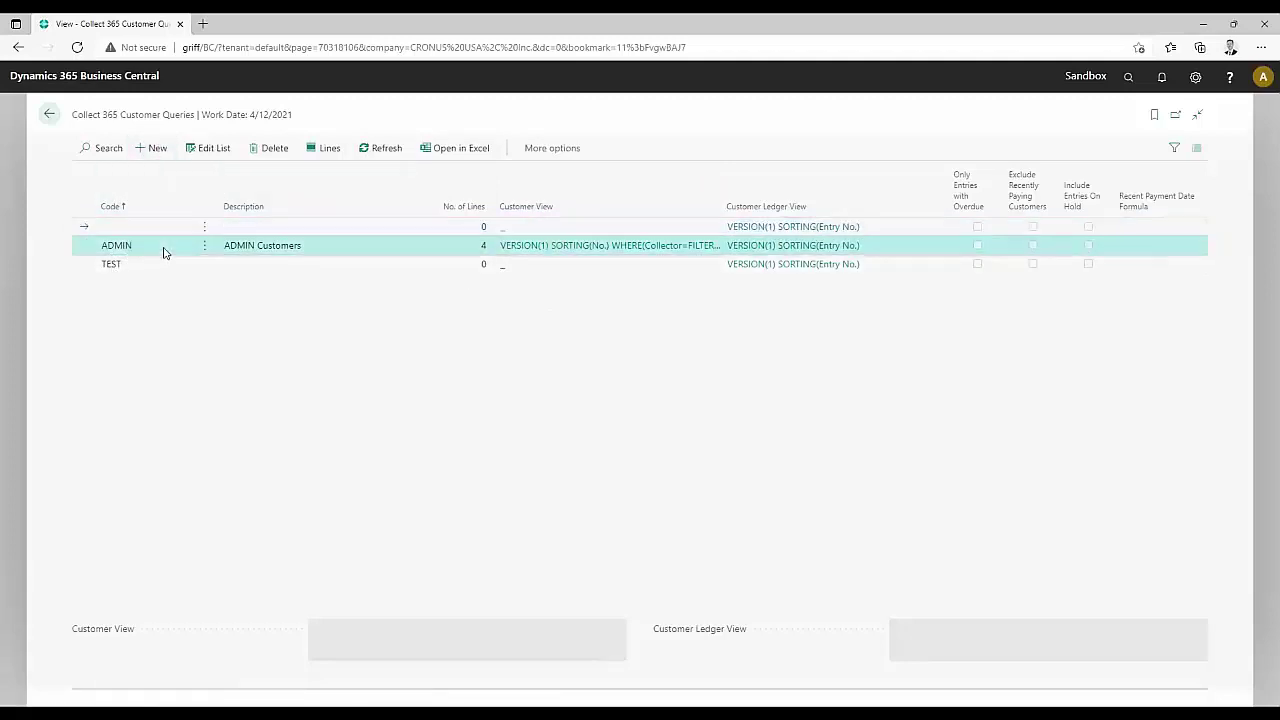
{"action": "left_click", "coordinate": [670, 250]}
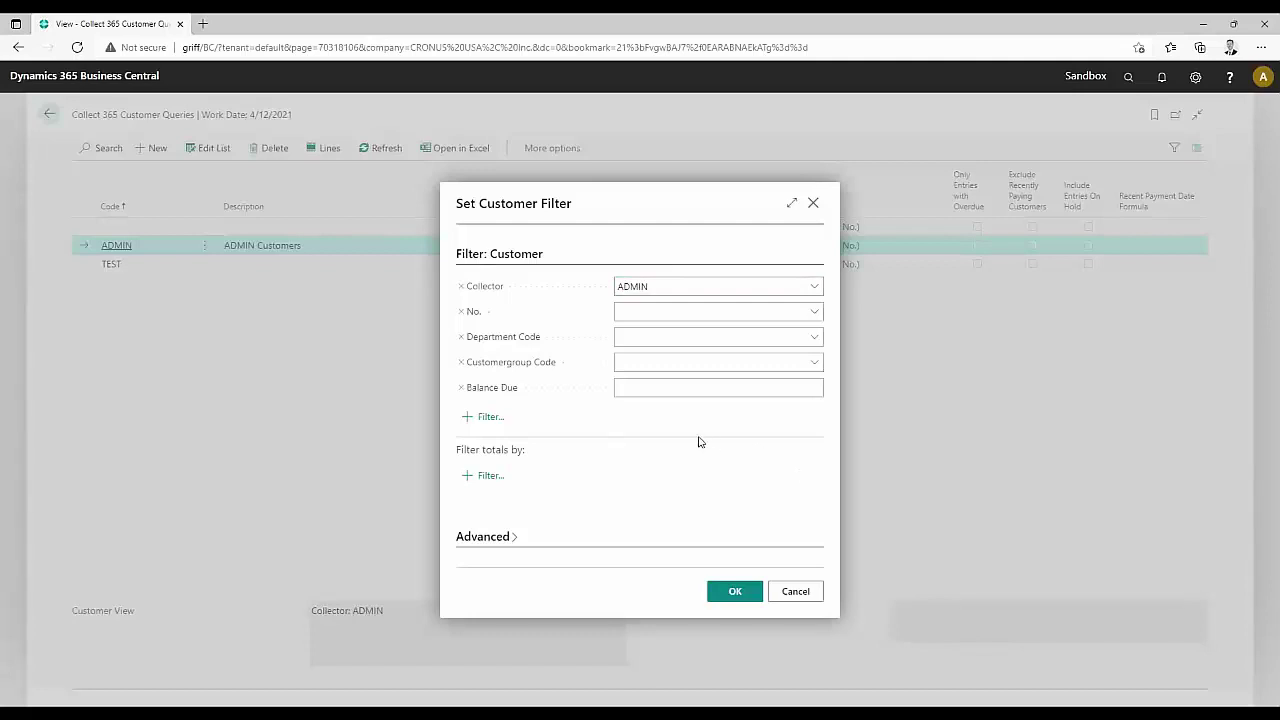
Browse the available filter fields, discard the empty row, and cancel the ADMIN customer filter
{"action": "left_click", "coordinate": [487, 417]}
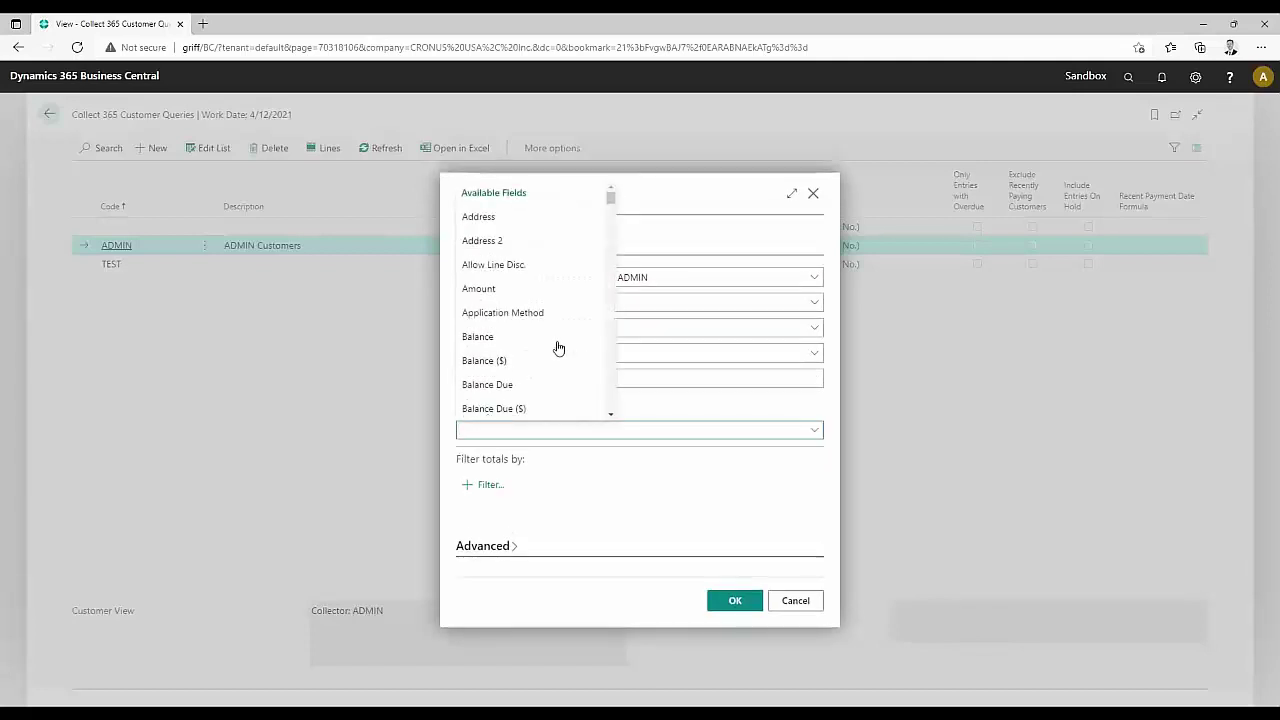
{"action": "scroll", "coordinate": [565, 345], "scroll_direction": "down", "scroll_amount": 5}
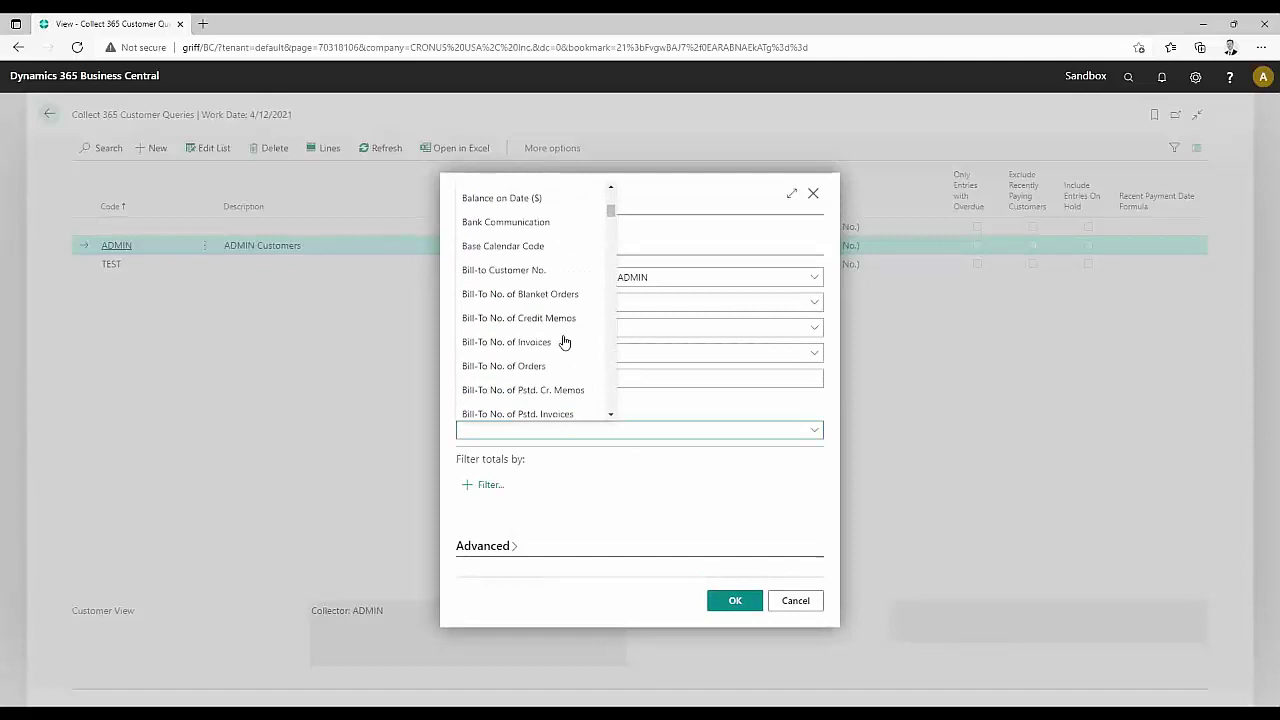
{"action": "scroll", "coordinate": [565, 341], "scroll_direction": "down", "scroll_amount": 5}
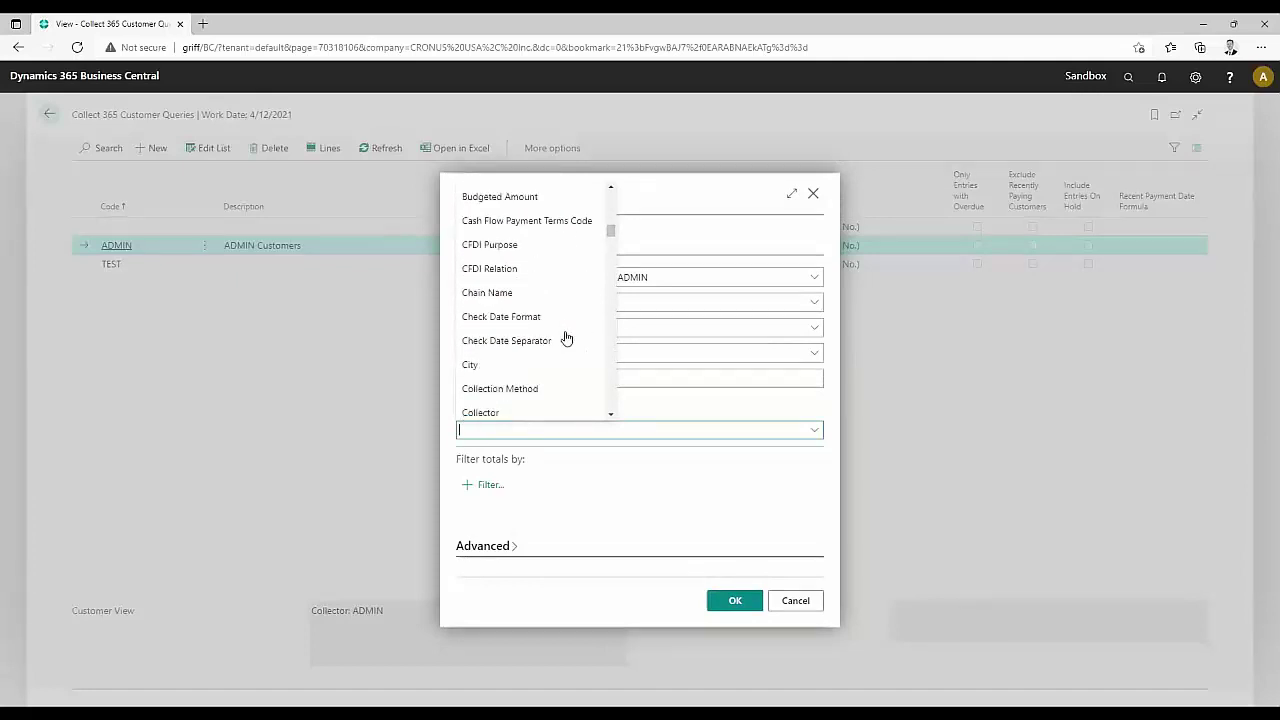
{"action": "scroll", "coordinate": [566, 338], "scroll_direction": "down", "scroll_amount": 5}
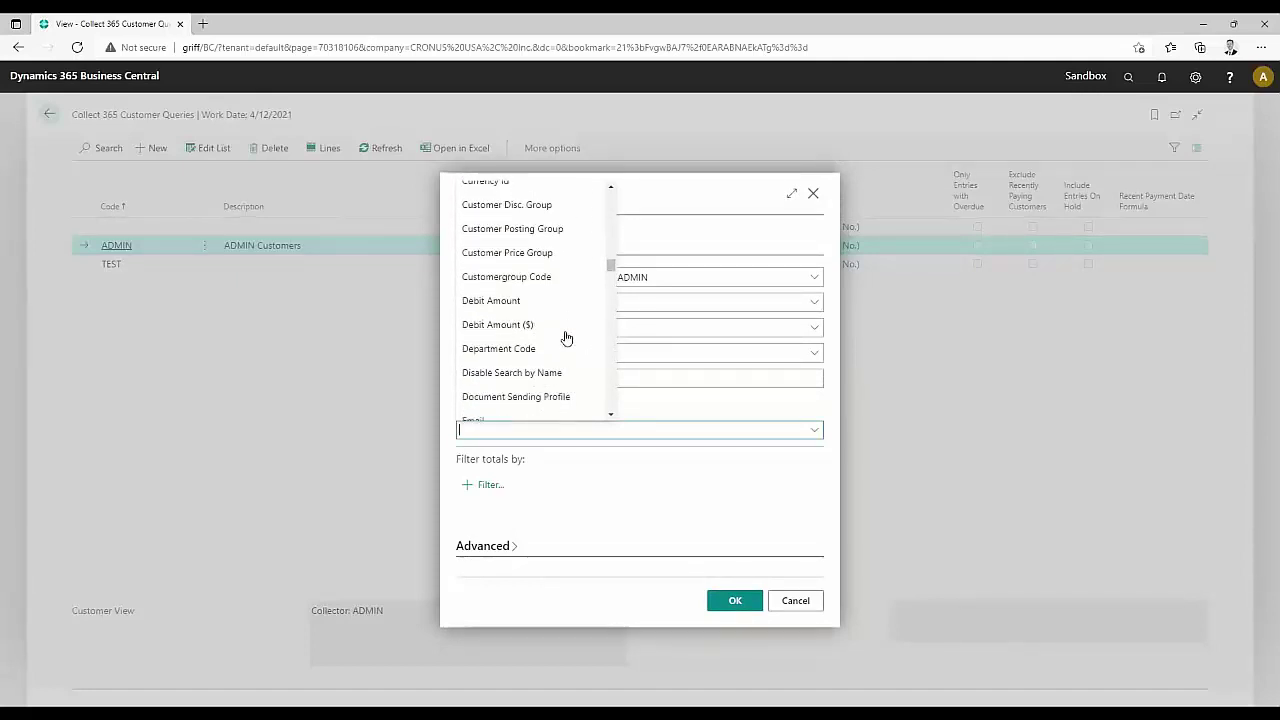
{"action": "scroll", "coordinate": [566, 338], "scroll_direction": "down", "scroll_amount": 10}
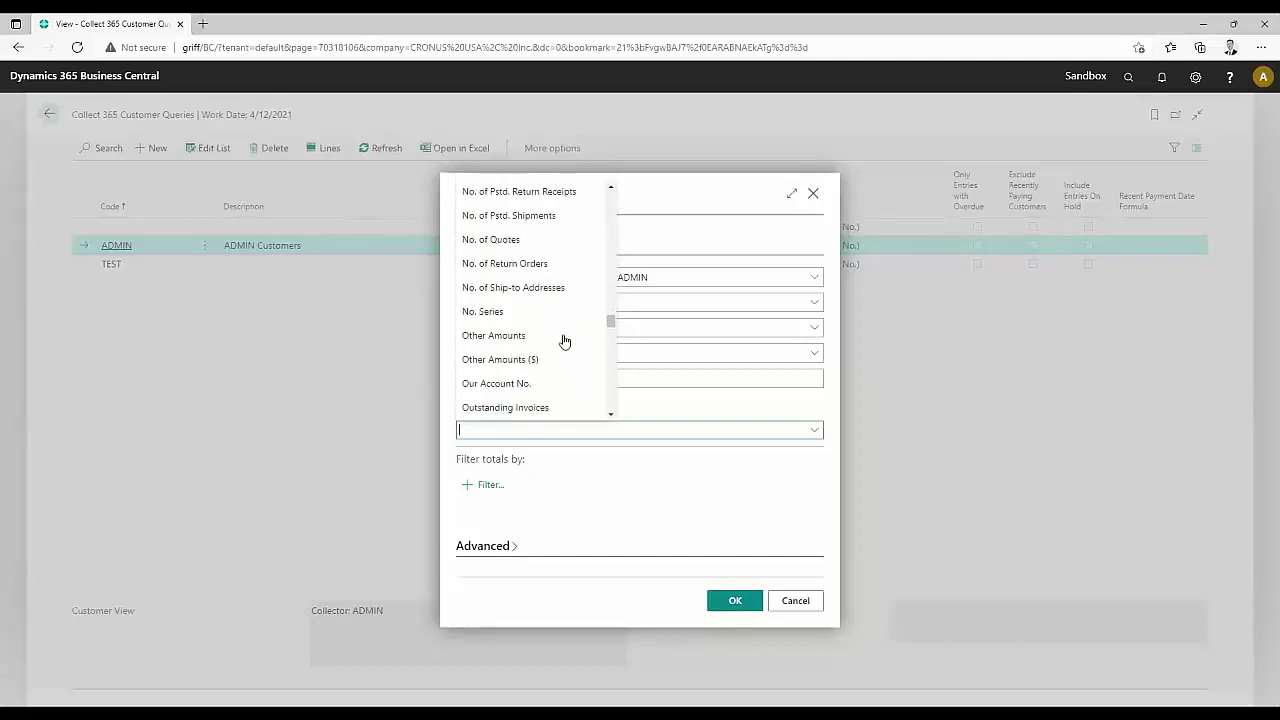
{"action": "scroll", "coordinate": [565, 341], "scroll_direction": "down", "scroll_amount": 10}
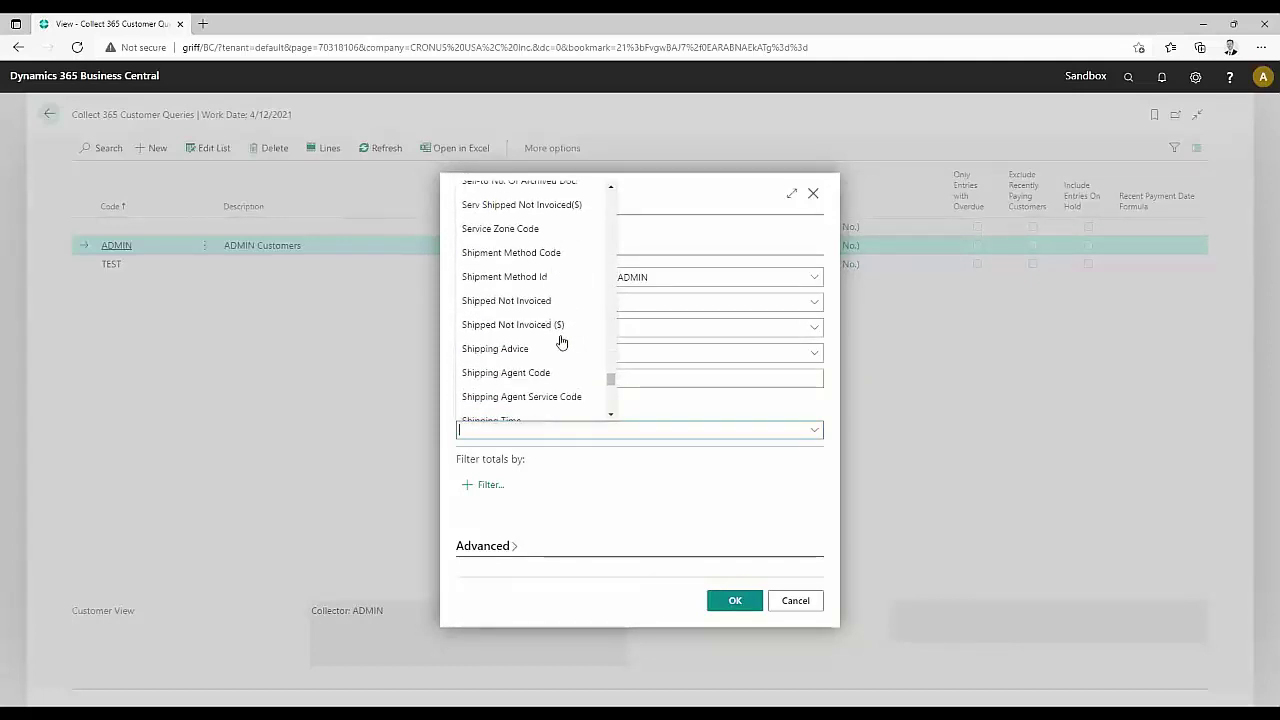
{"action": "scroll", "coordinate": [561, 342], "scroll_direction": "down", "scroll_amount": 5}
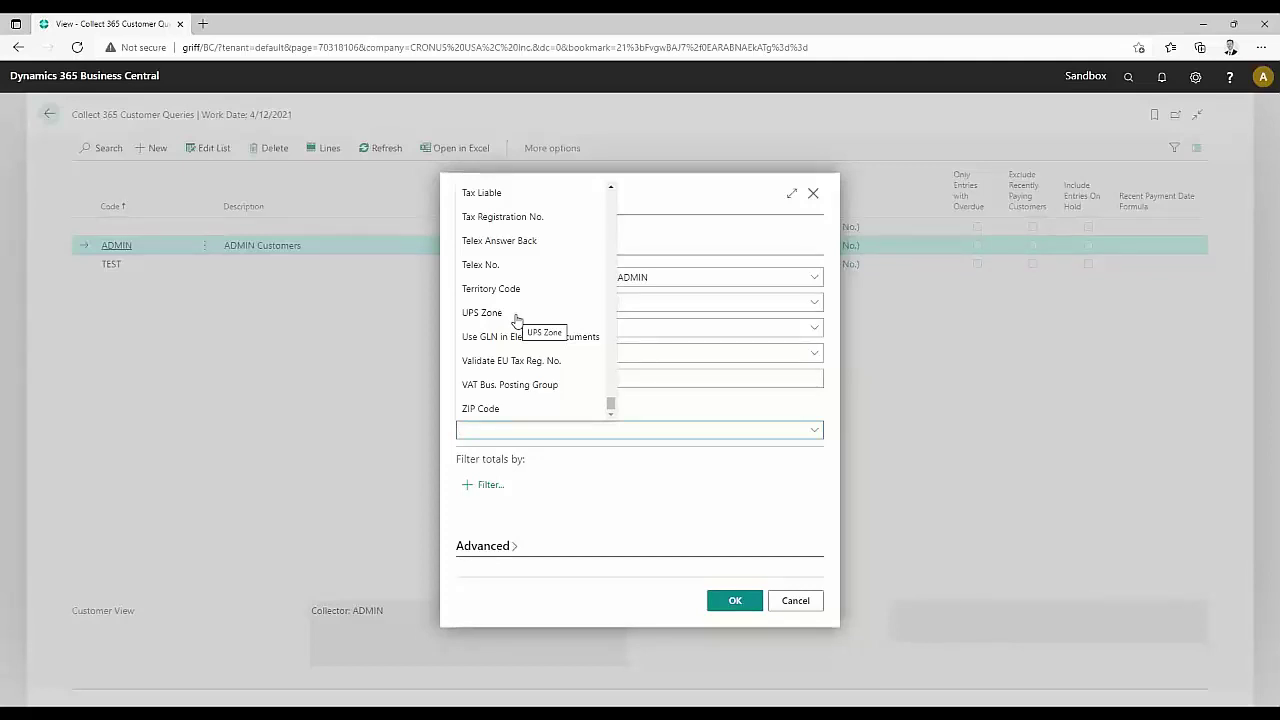
{"action": "scroll", "coordinate": [565, 348], "scroll_direction": "up", "scroll_amount": 1}
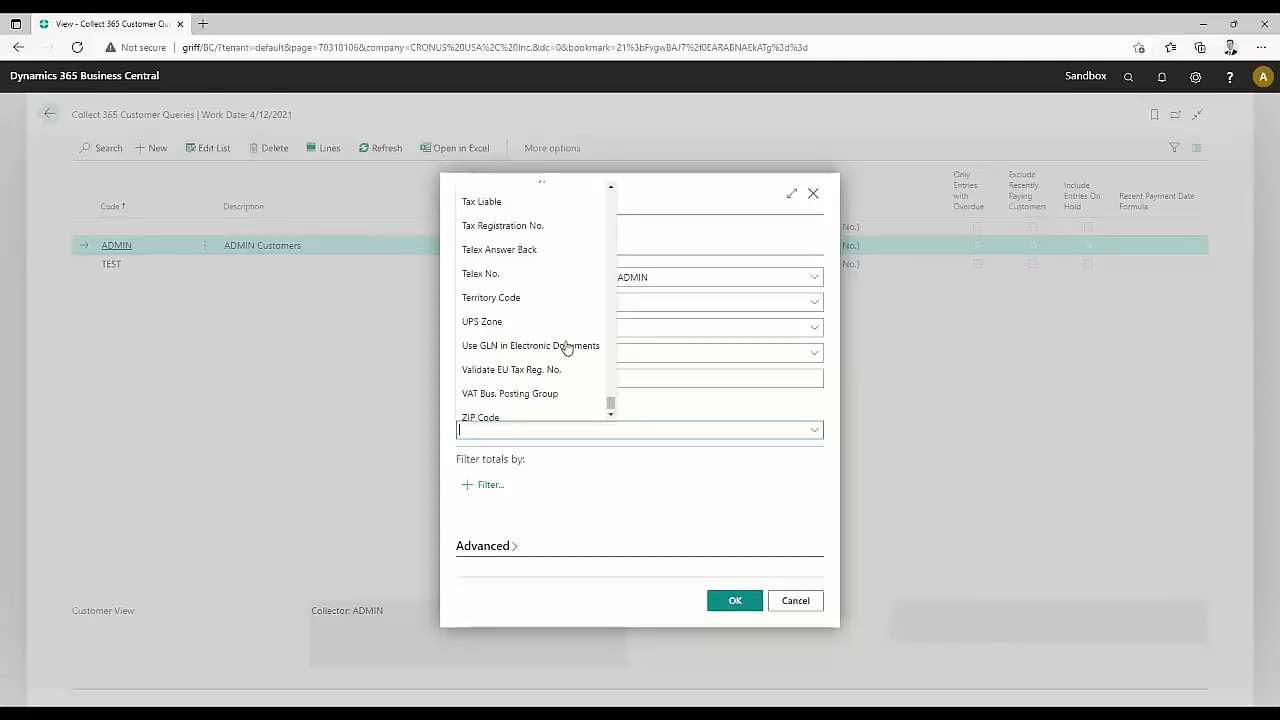
{"action": "left_click", "coordinate": [688, 240]}
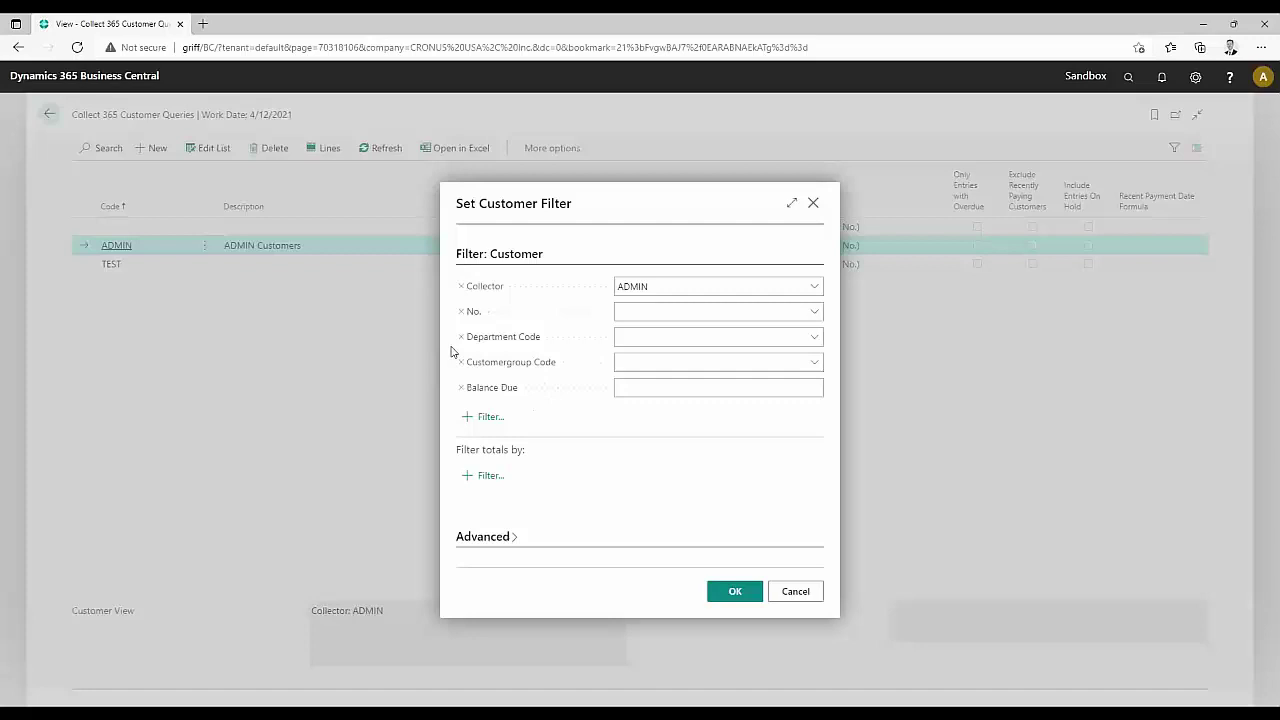
{"action": "left_click", "coordinate": [801, 591]}
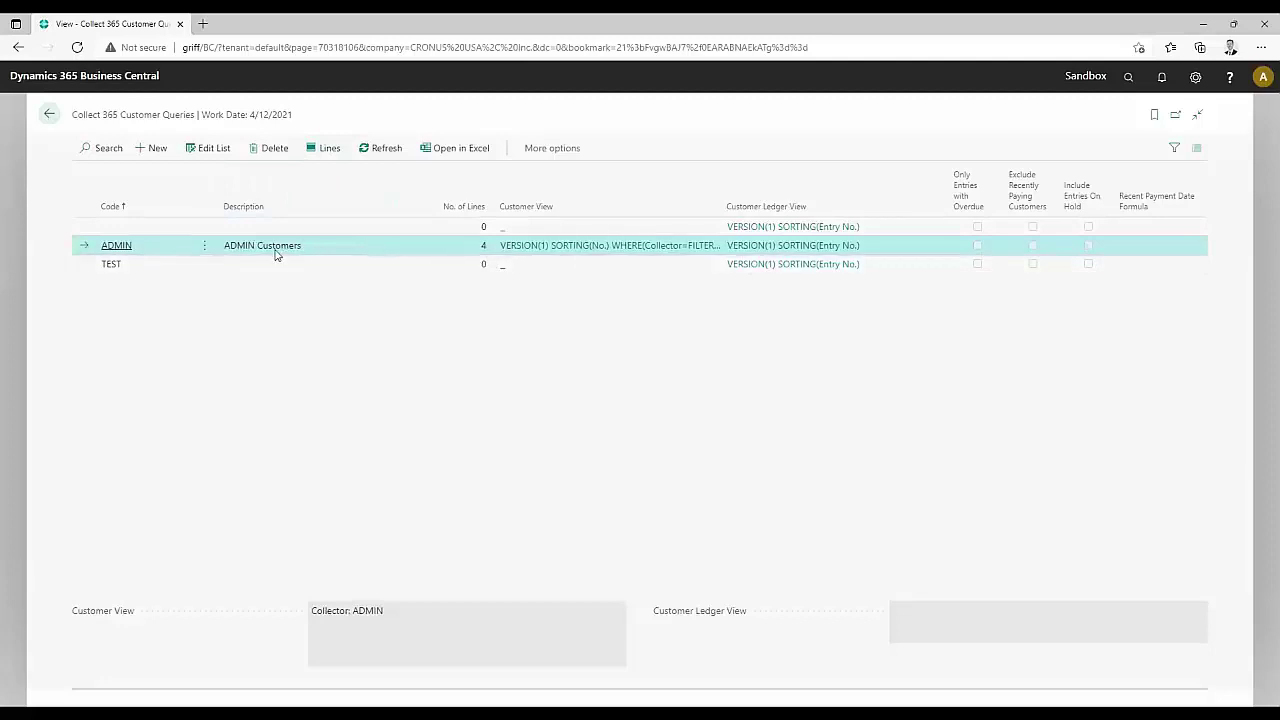
View the ADMIN query lines' invoice sublines, open Trey Research's card, then close it
{"action": "left_click", "coordinate": [330, 148]}
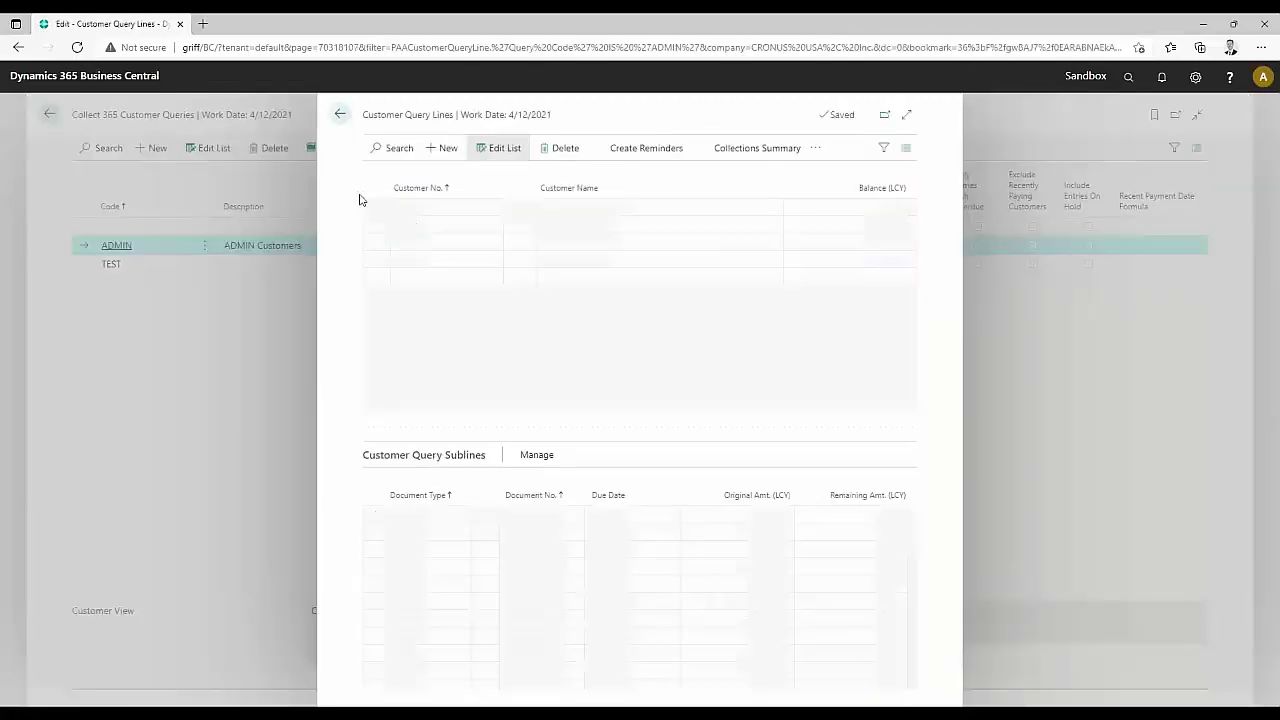
{"action": "left_click", "coordinate": [378, 225]}
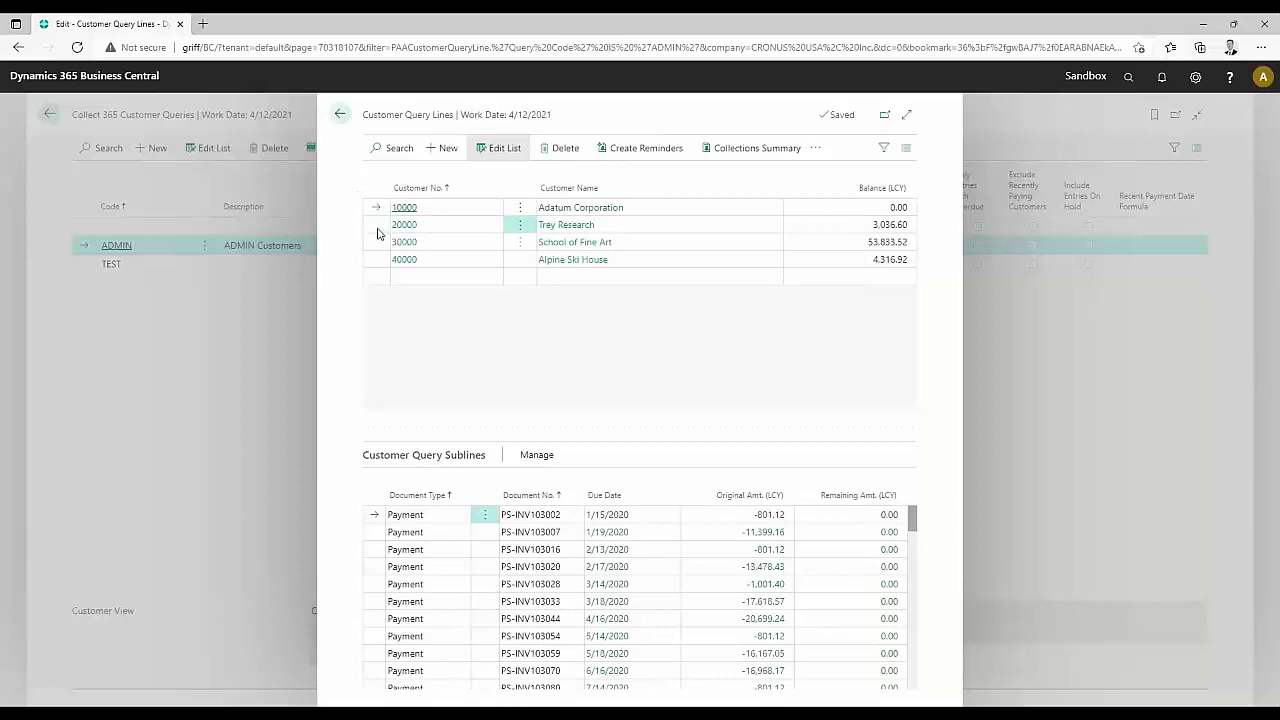
{"action": "left_click", "coordinate": [374, 244]}
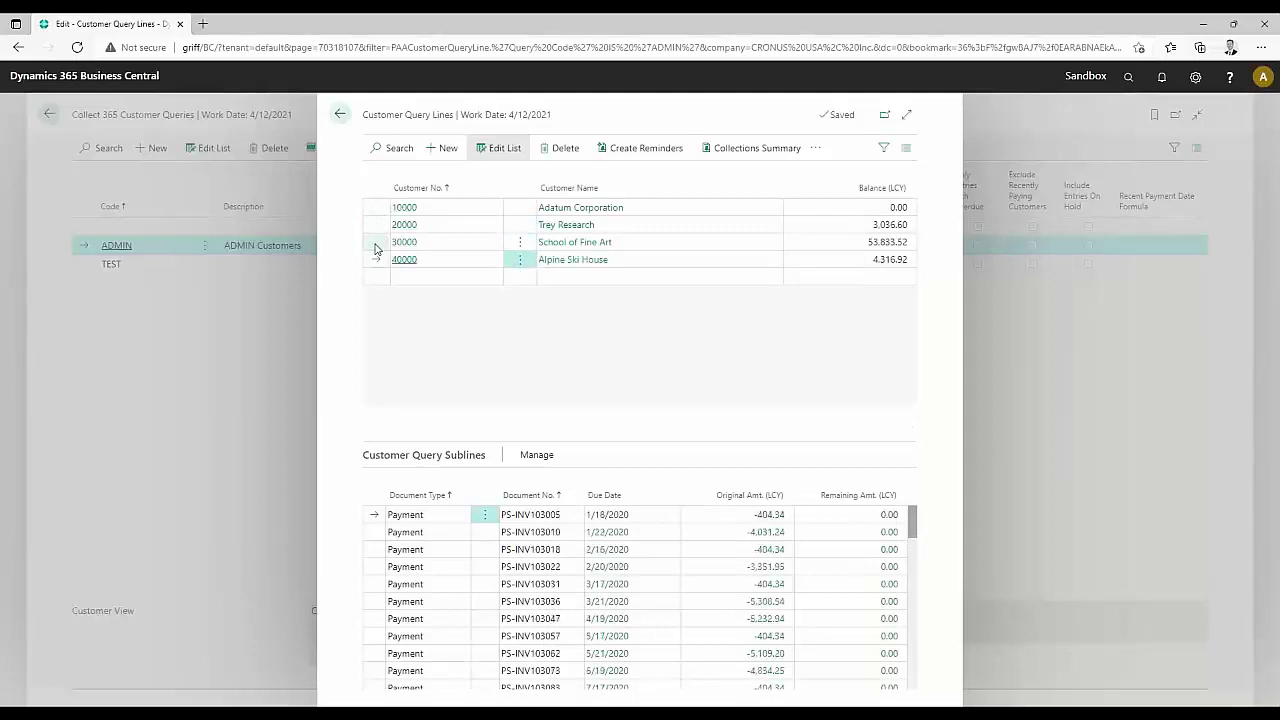
{"action": "left_click", "coordinate": [374, 246]}
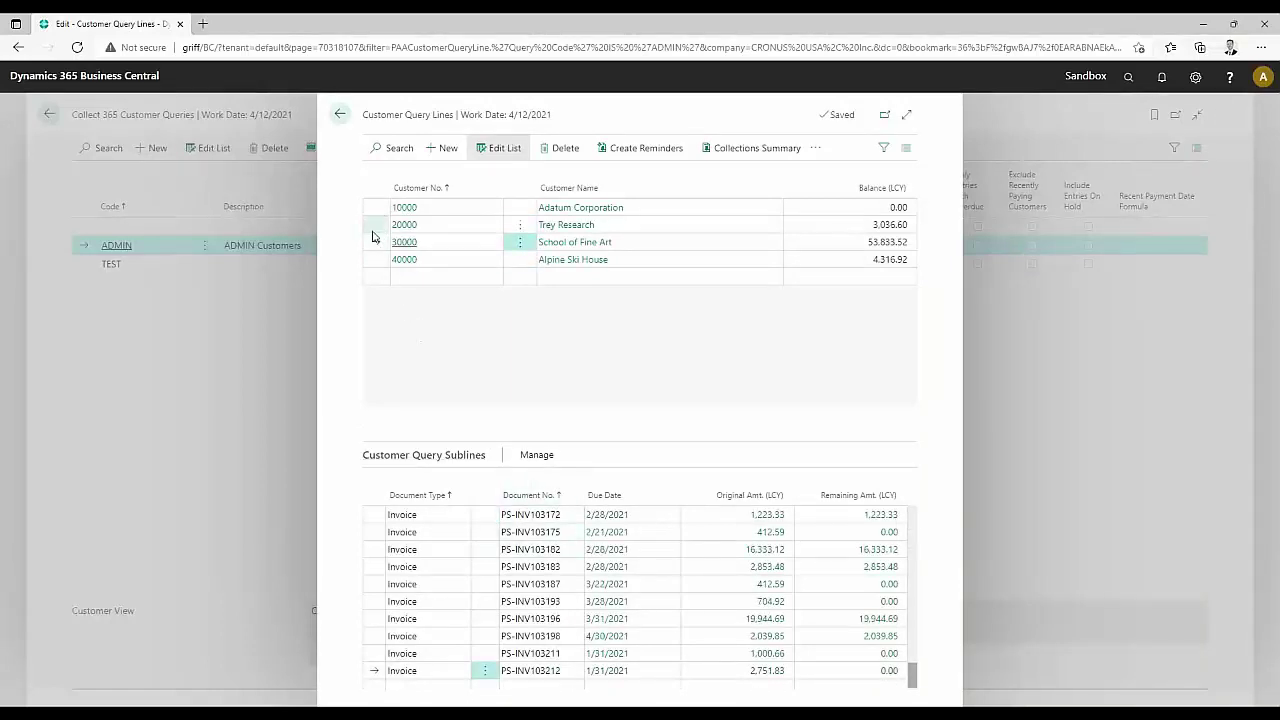
{"action": "left_click", "coordinate": [375, 226]}
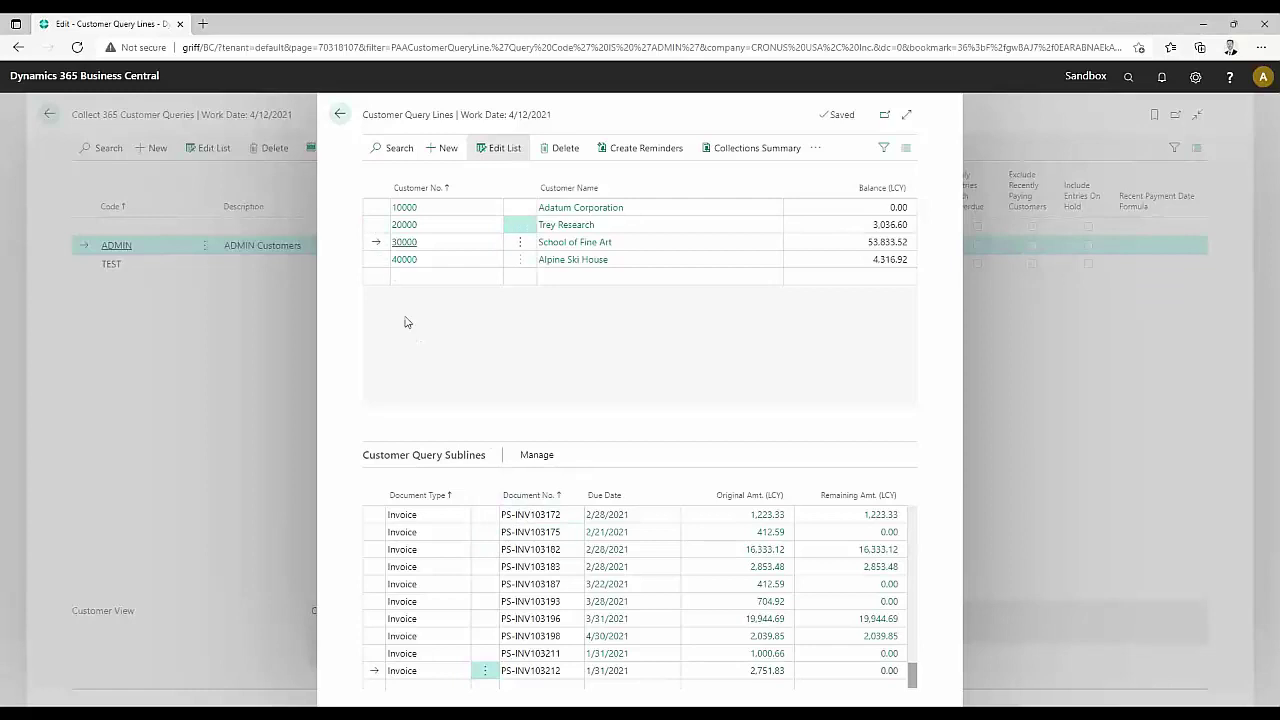
{"action": "left_click", "coordinate": [561, 228]}
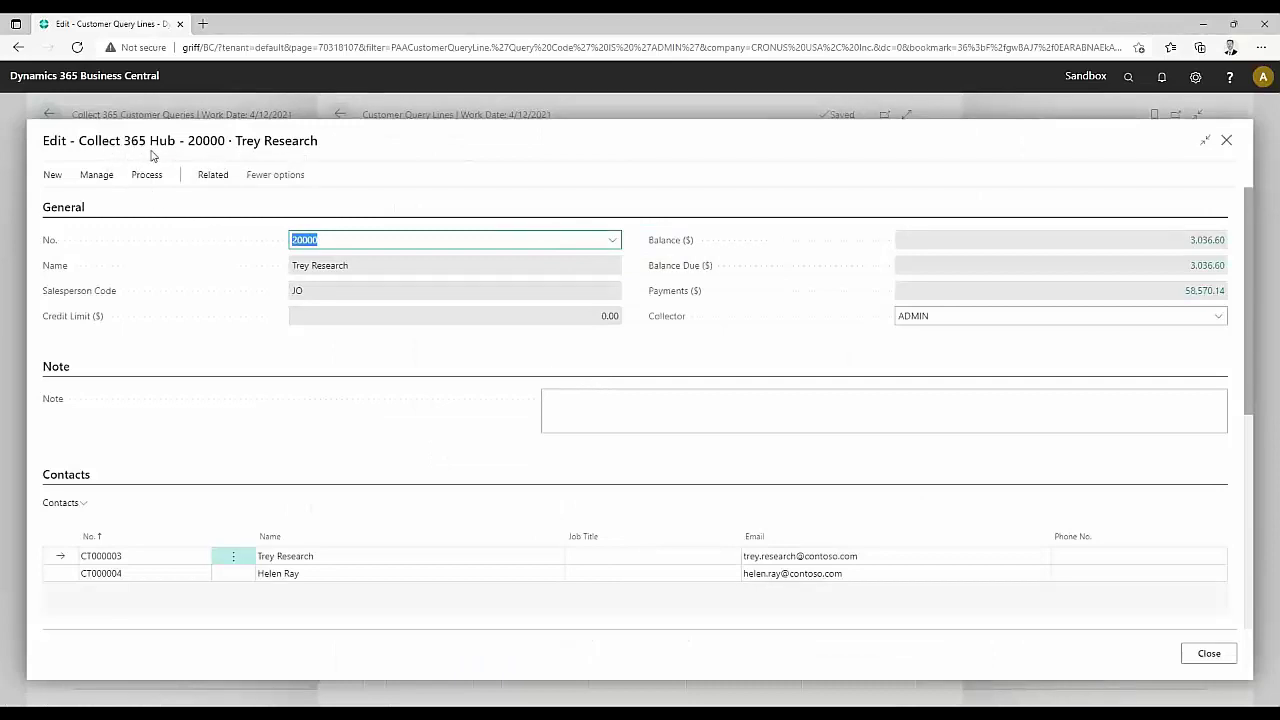
{"action": "left_click", "coordinate": [1226, 140]}
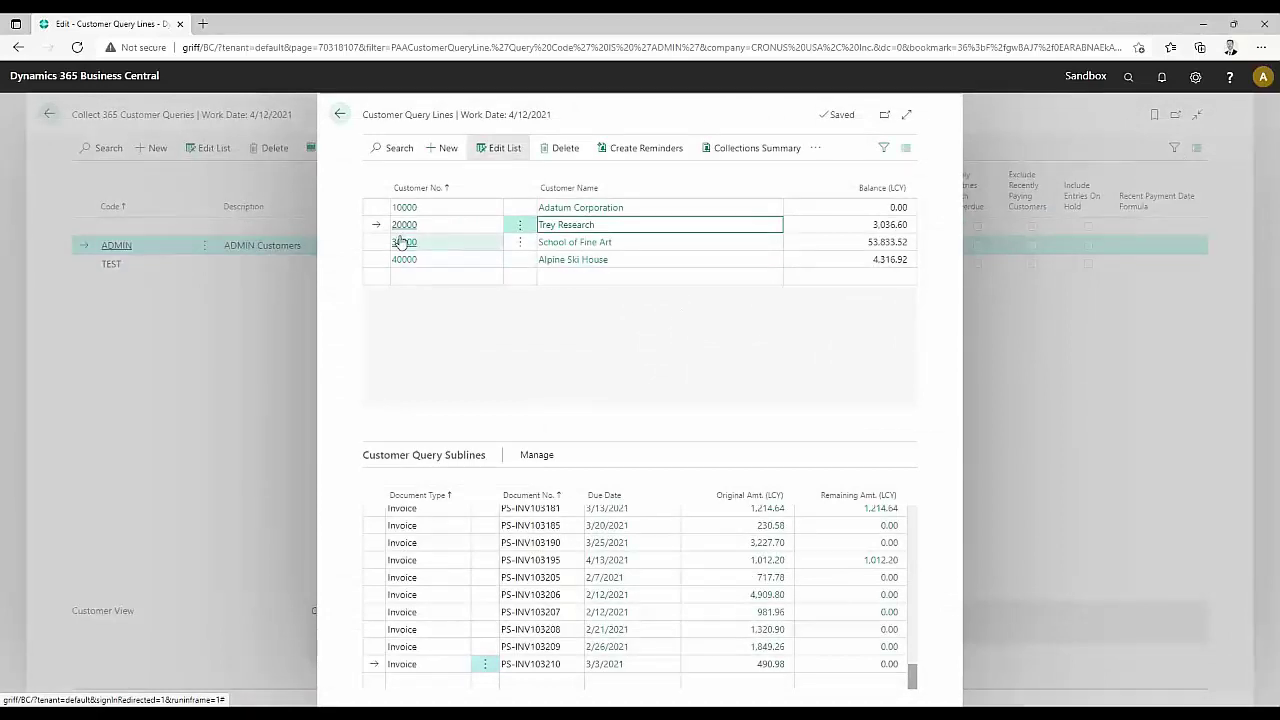
Mark all four query customers for collector assignment, then cancel the Collect 365 Collectors dialog
{"action": "left_click_drag", "start_coordinate": [374, 209], "coordinate": [400, 262]}
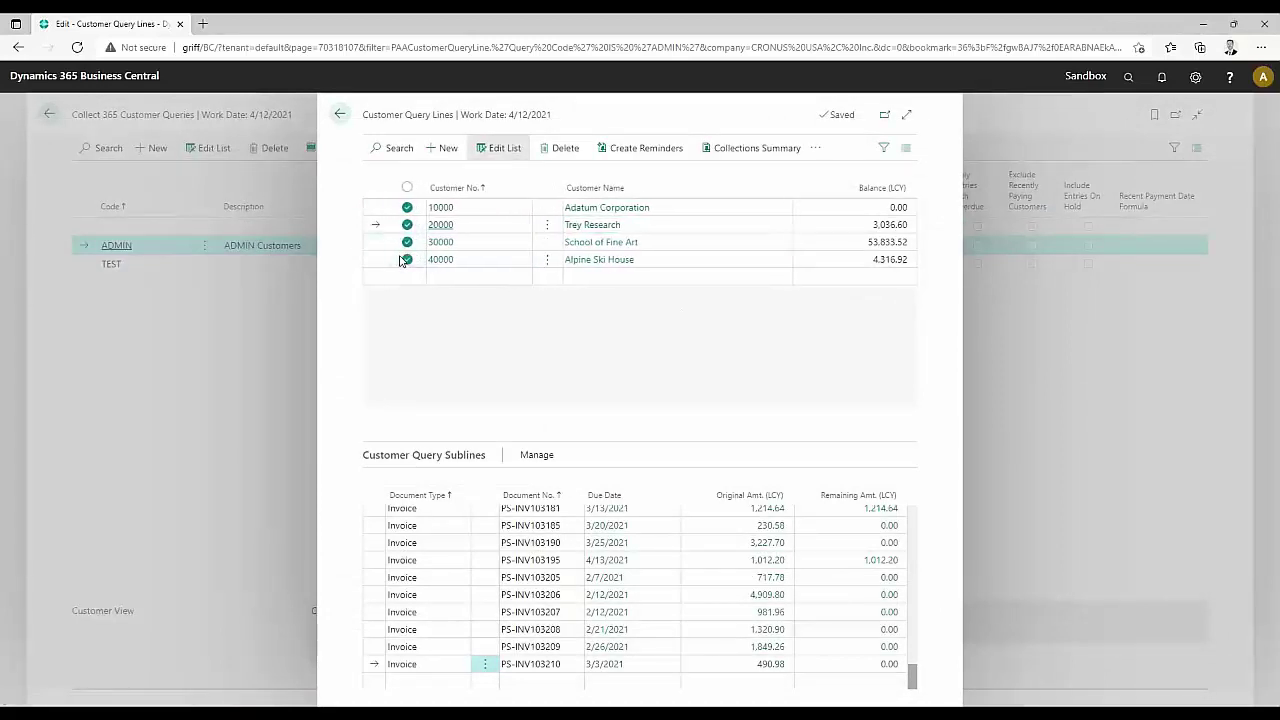
{"action": "left_click", "coordinate": [816, 148]}
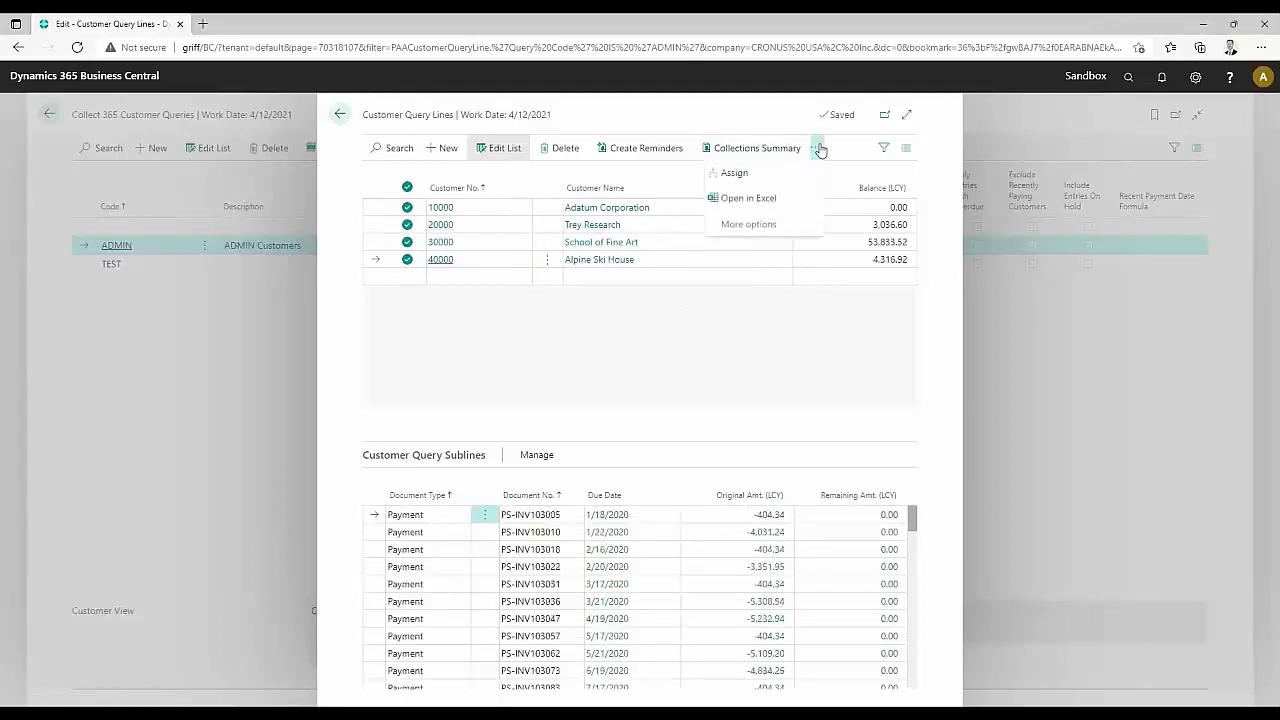
{"action": "left_click", "coordinate": [777, 176]}
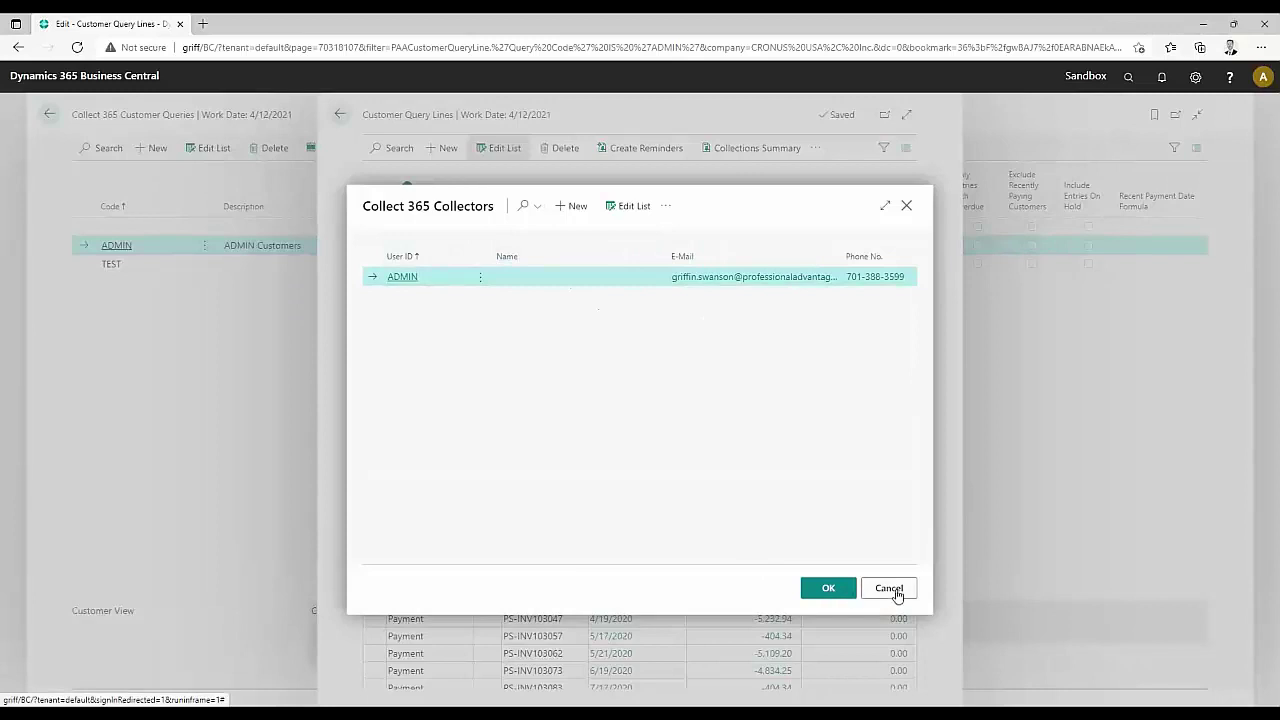
{"action": "left_click", "coordinate": [891, 591]}
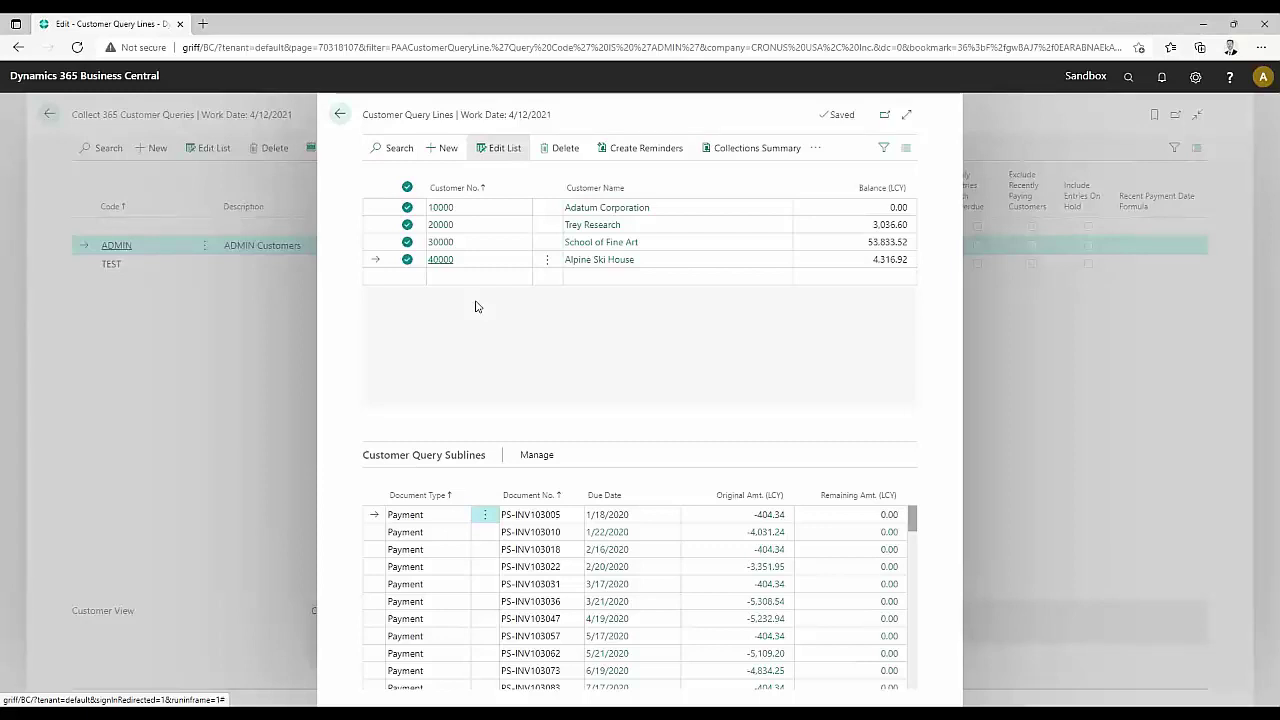
Leave the customer query lines and Customer Queries list for the Collector Role Center
{"action": "left_click", "coordinate": [341, 114]}
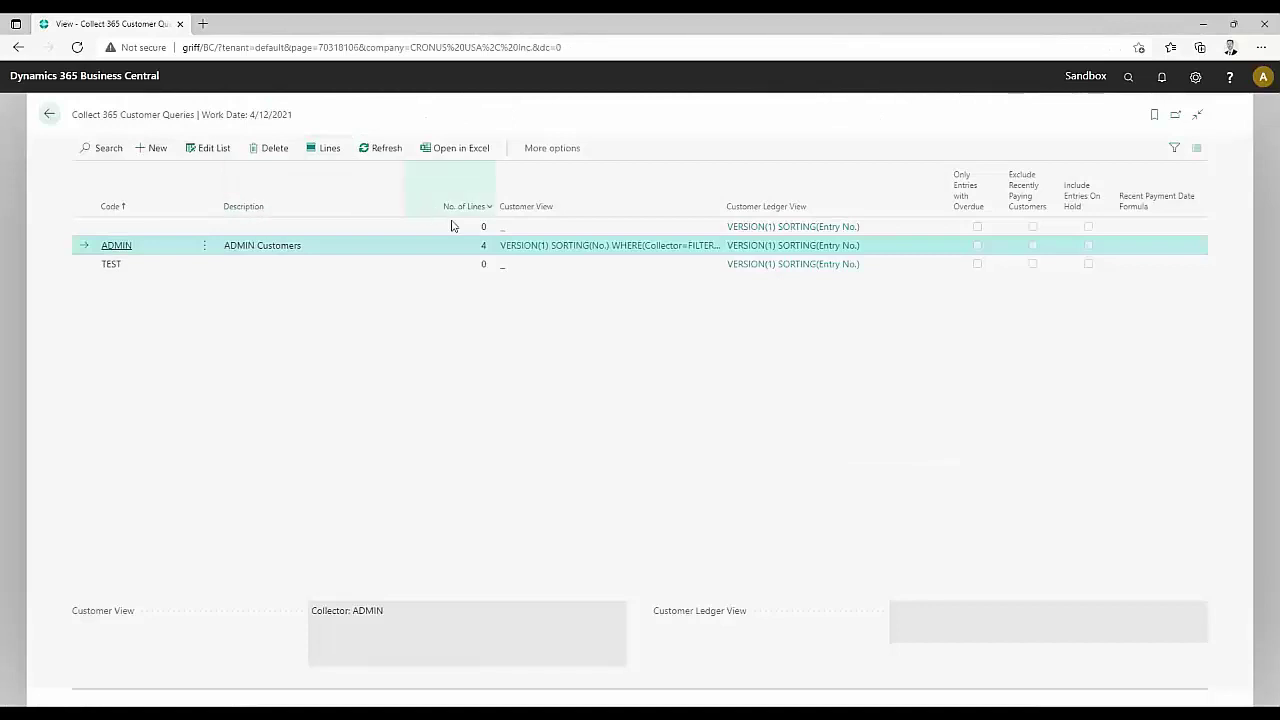
{"action": "left_click", "coordinate": [48, 116]}
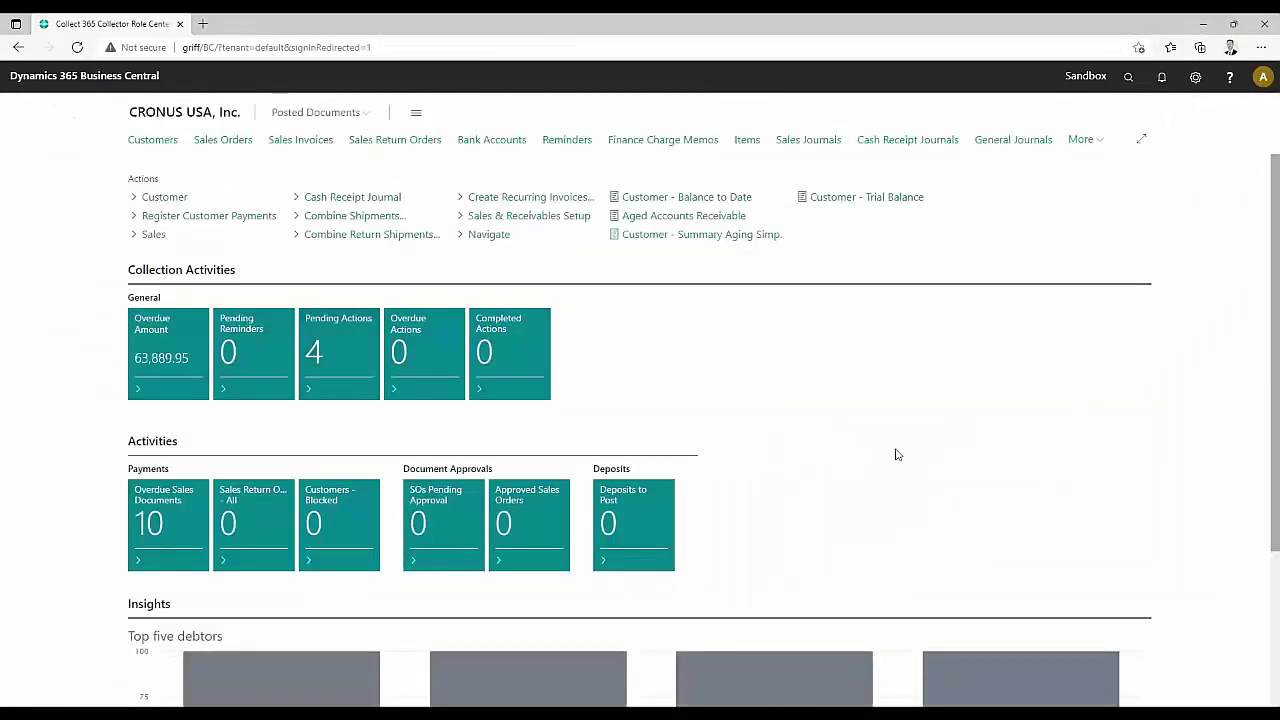